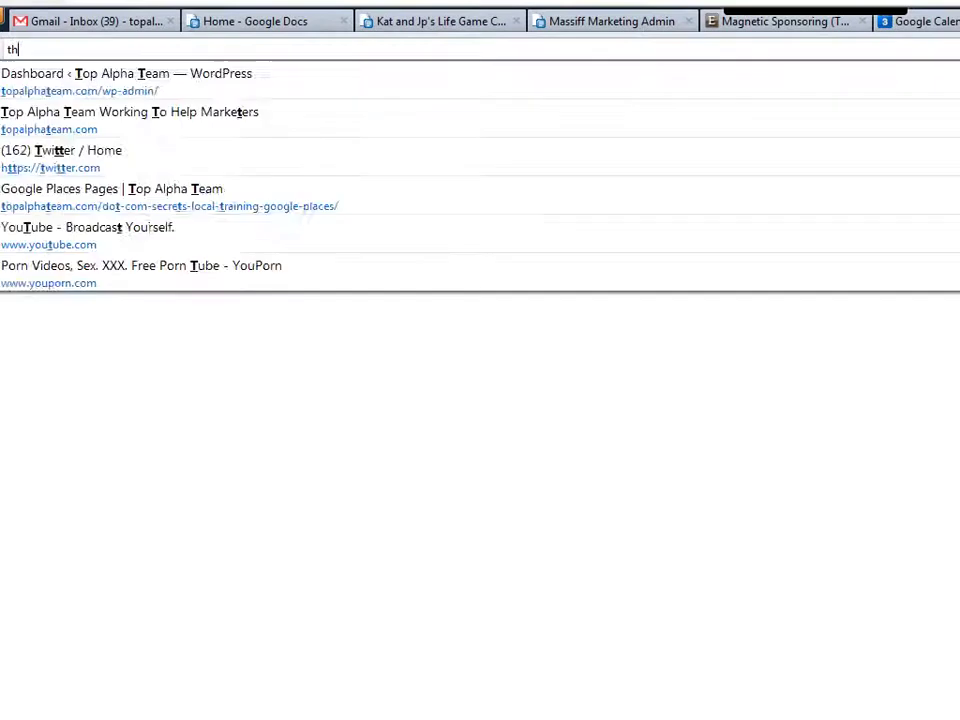
Go to themedy.com and browse the Our Themes gallery to find Line It Up
type("edy.com")
key("Return")
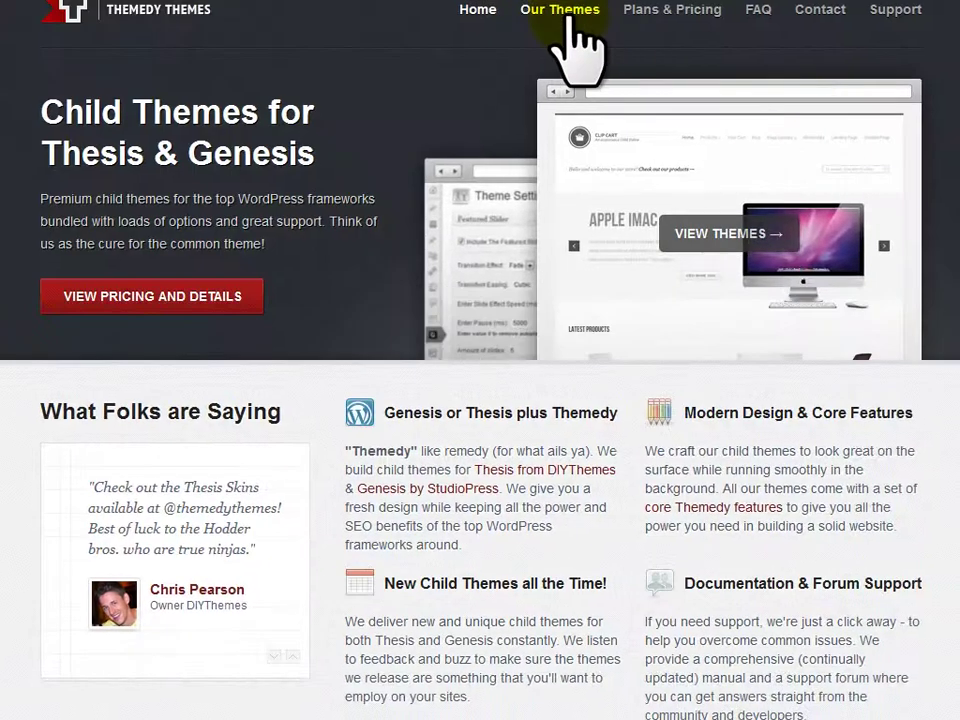
left_click(572, 22)
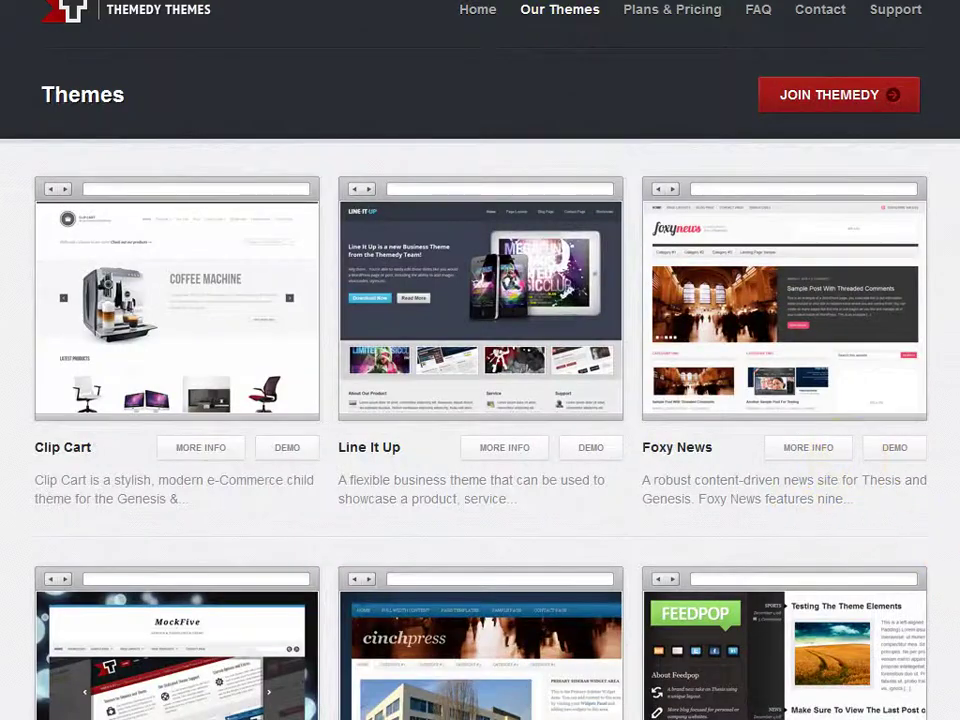
scroll(480, 400, "down", 2)
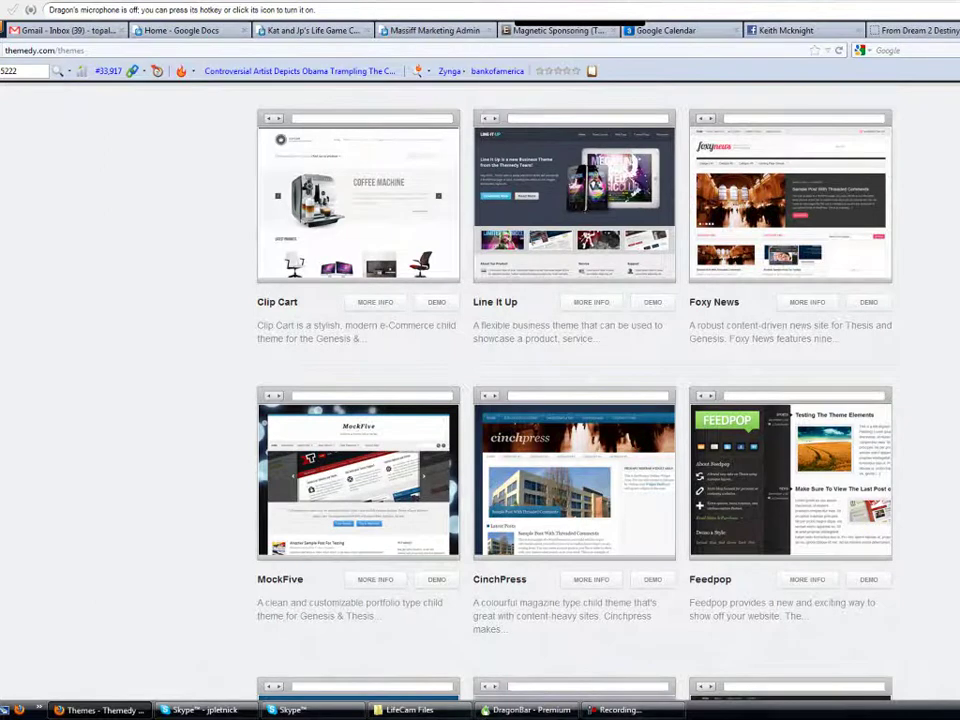
scroll(480, 400, "down", 4)
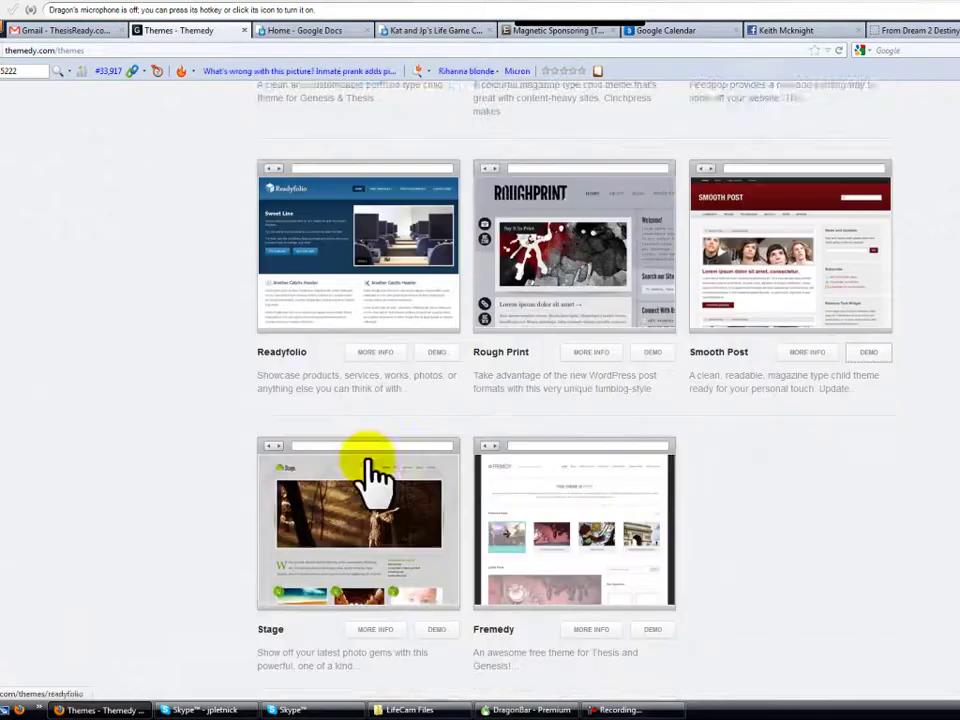
scroll(372, 470, "down", 1)
scroll(372, 470, "up", 3)
scroll(372, 470, "up", 3)
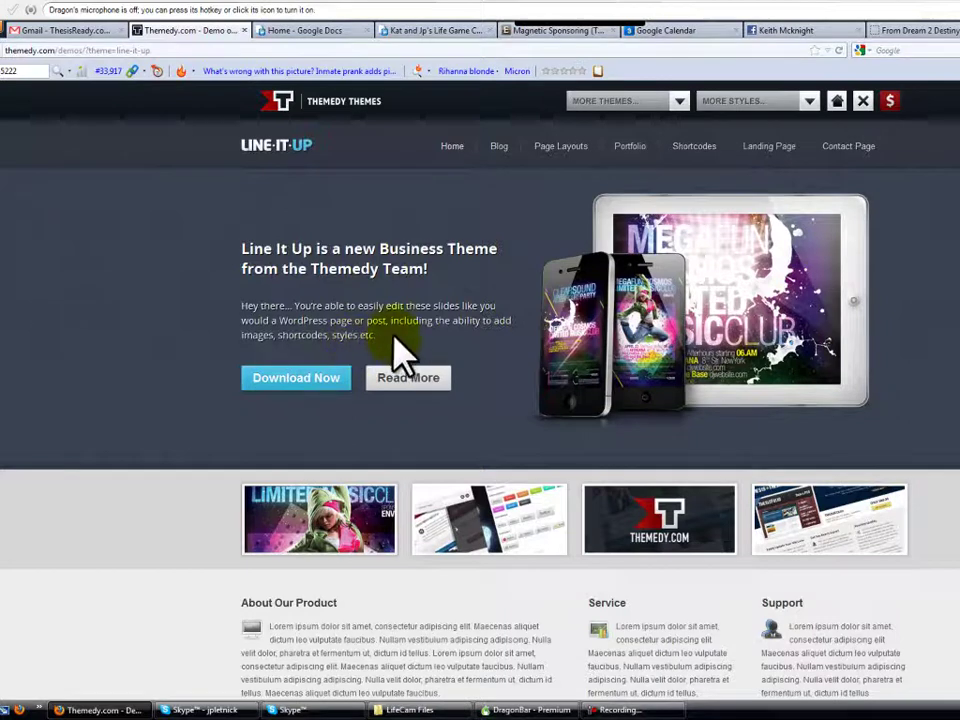
Cycle the demo slider through the overview, Embed video, long text, four-column and device slides
scroll(480, 400, "down", 5)
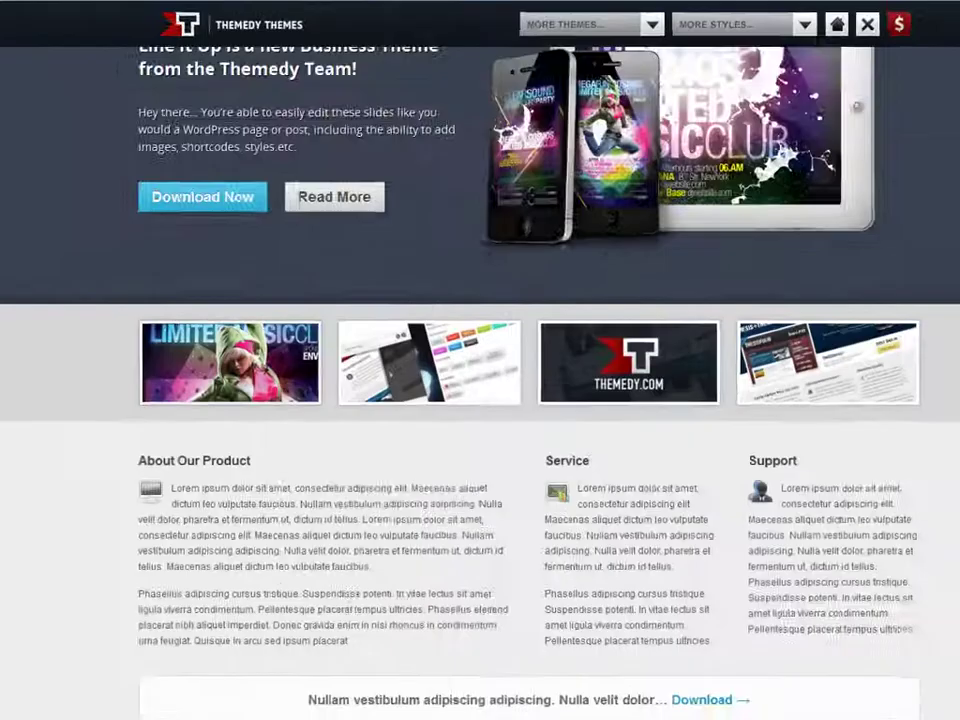
scroll(480, 360, "up", 3)
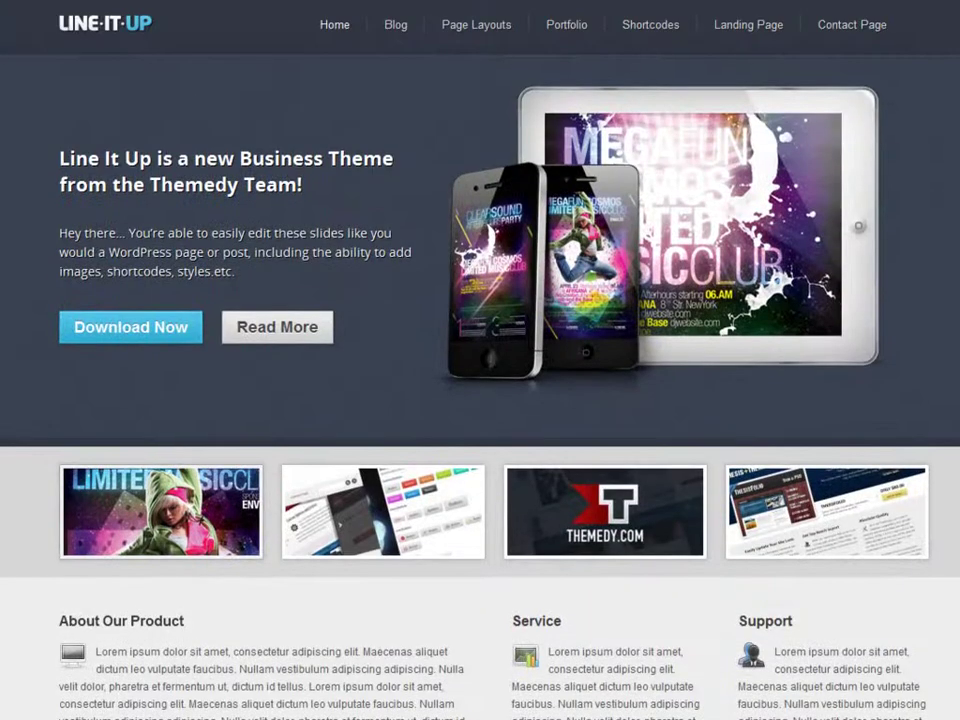
left_click(366, 510)
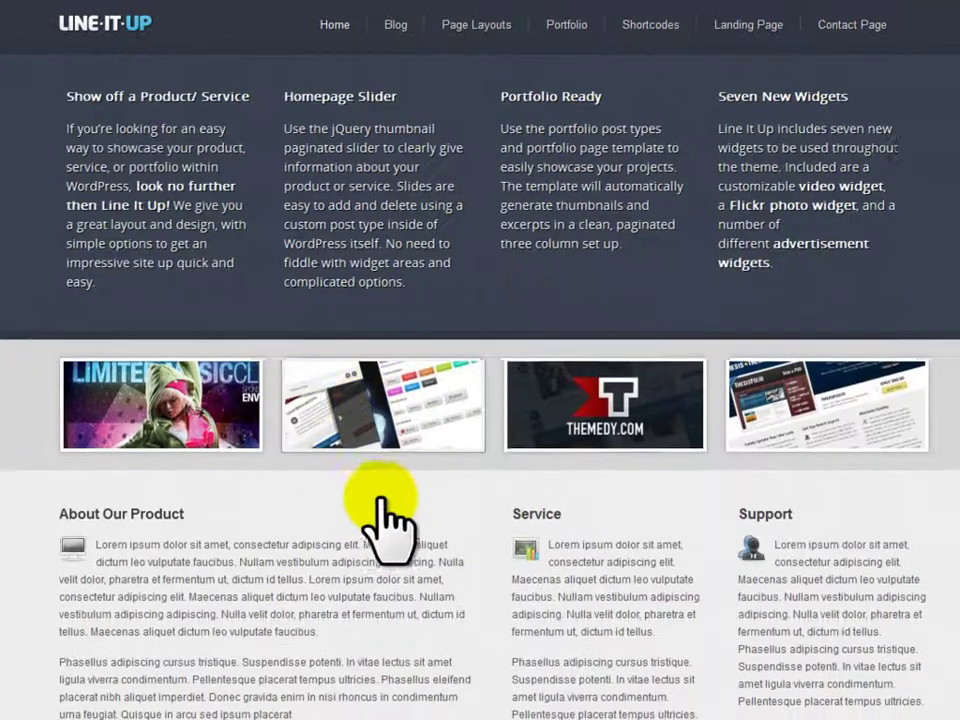
left_click(513, 382)
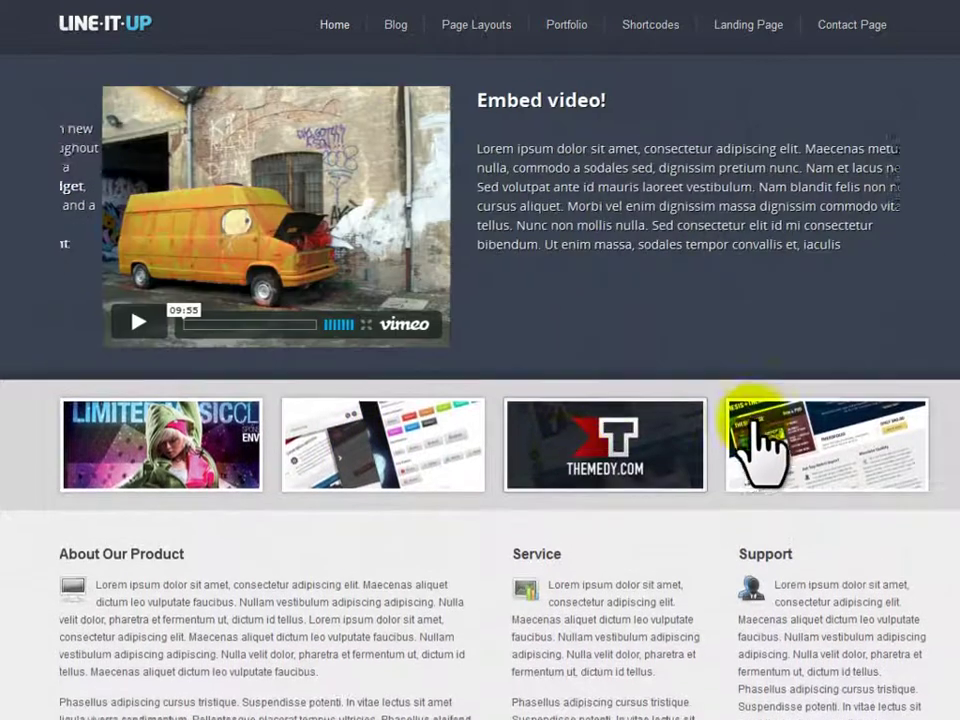
left_click(807, 463)
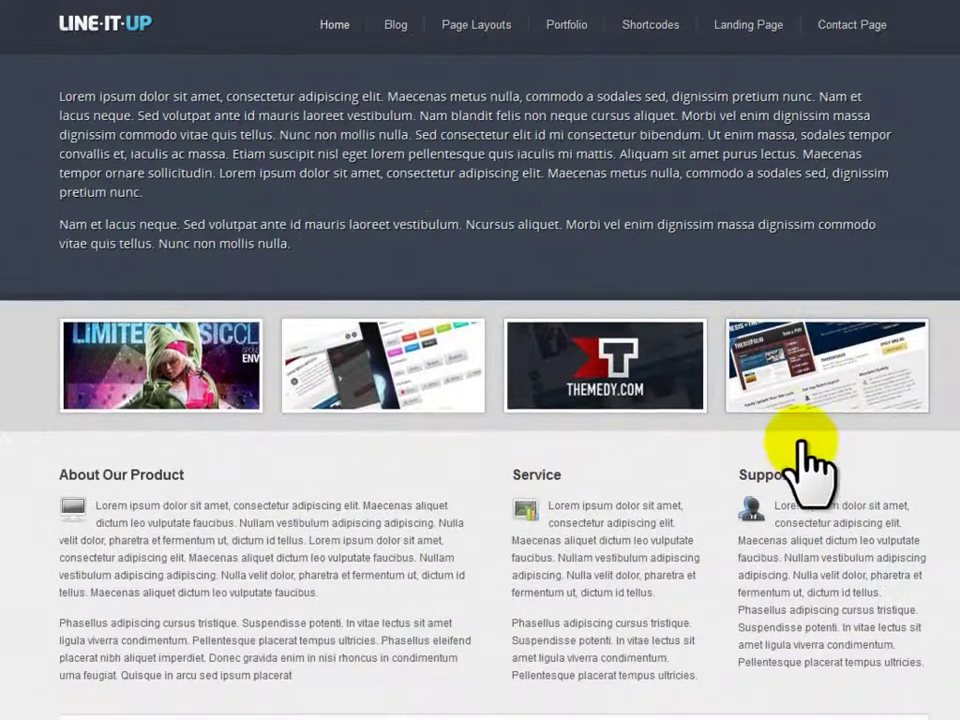
left_click(566, 378)
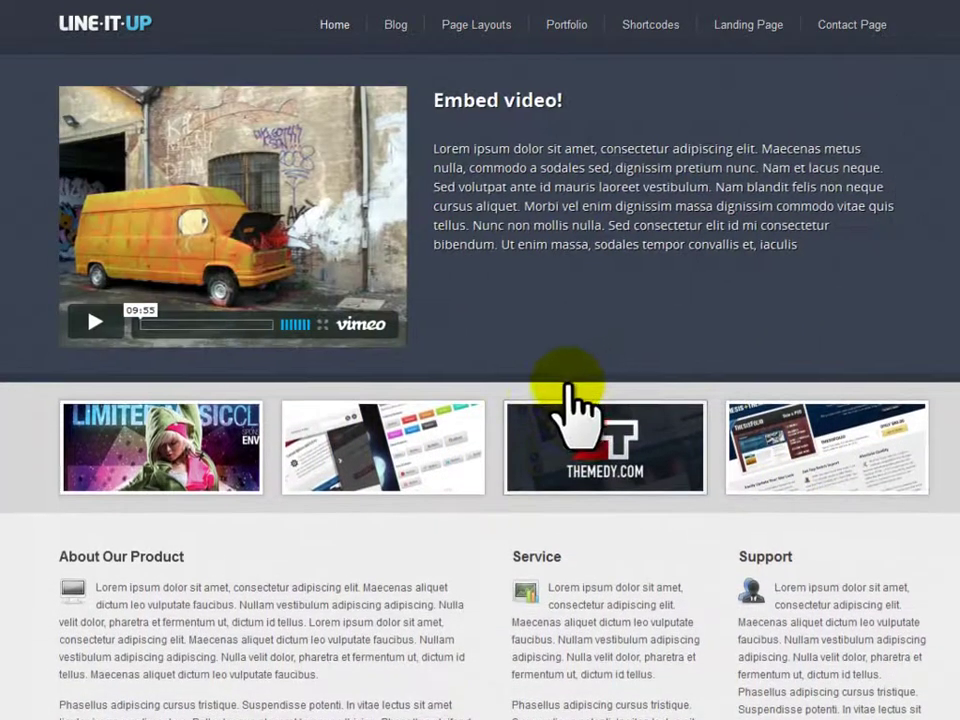
left_click(407, 408)
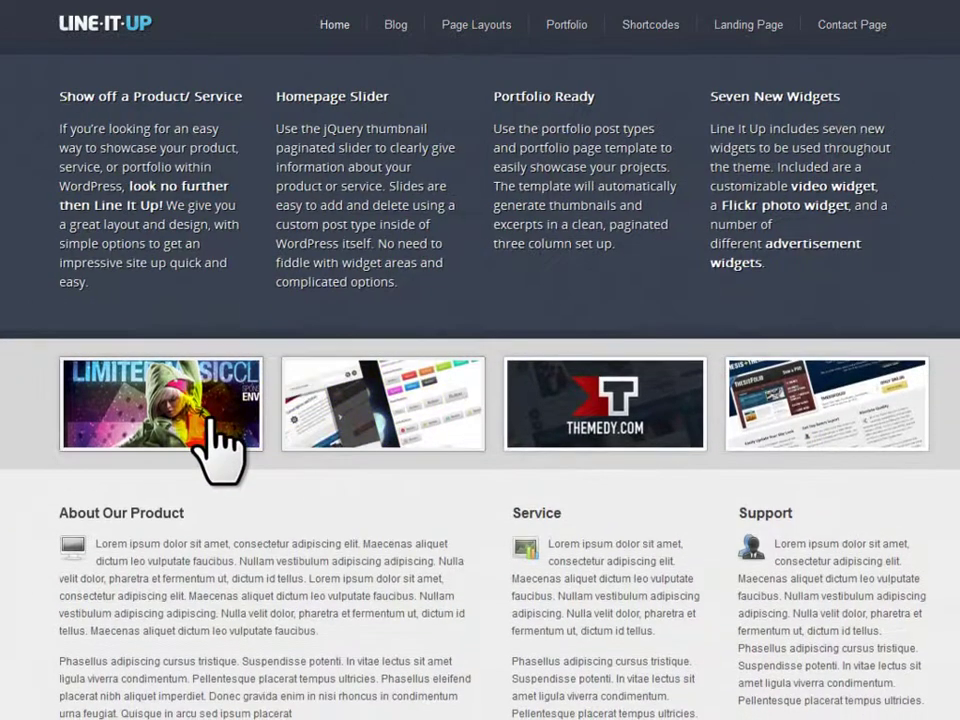
left_click(212, 418)
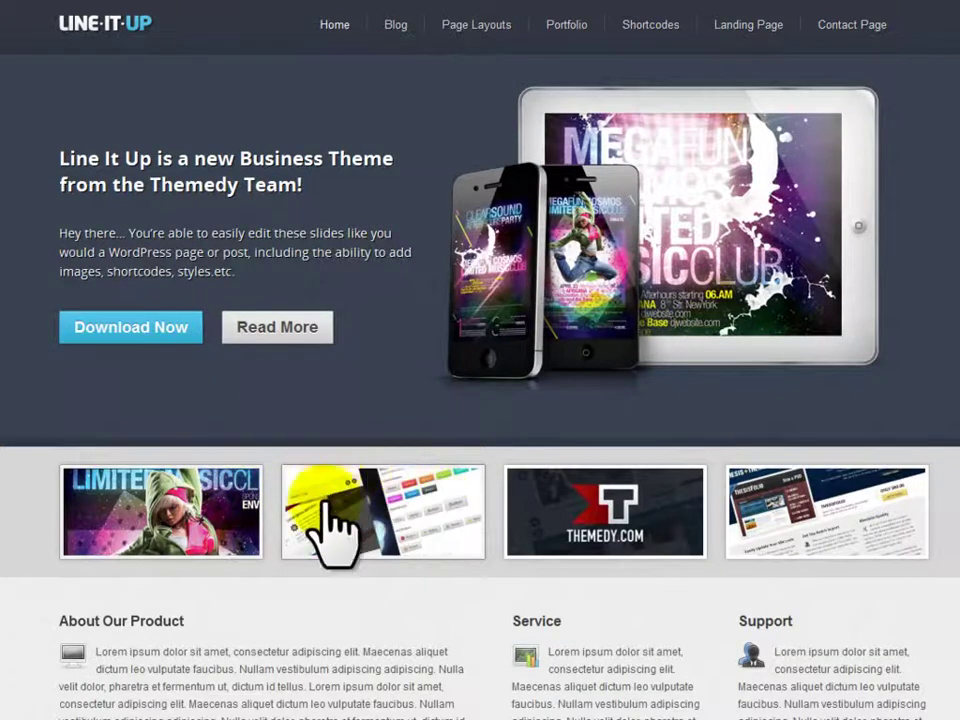
Step through the overview and Embed video slides again, ending on the long text slide
left_click(415, 520)
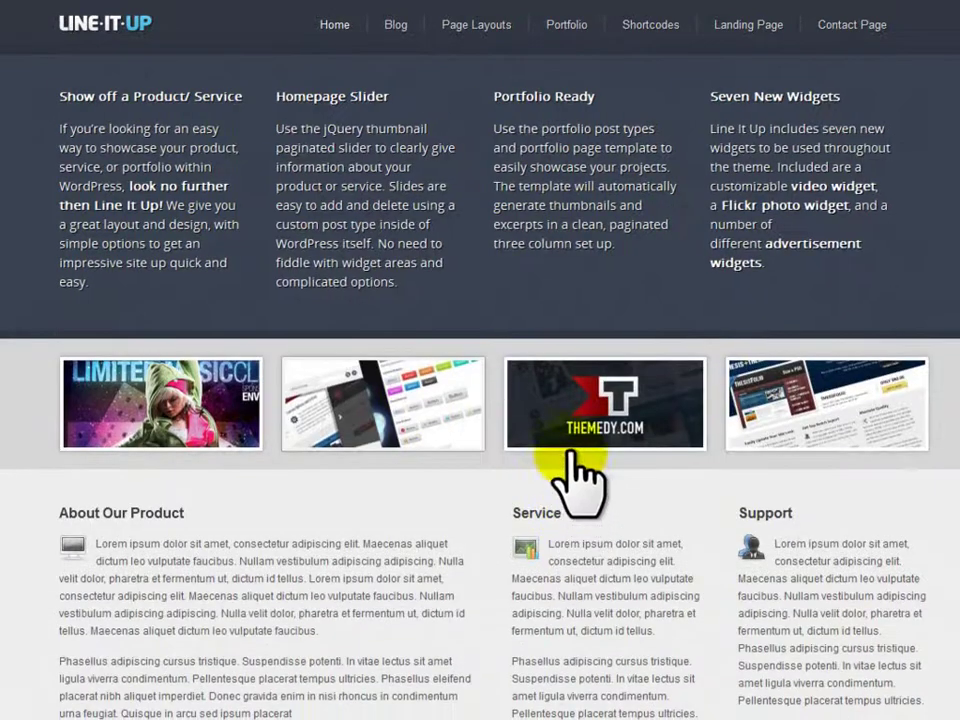
left_click(574, 430)
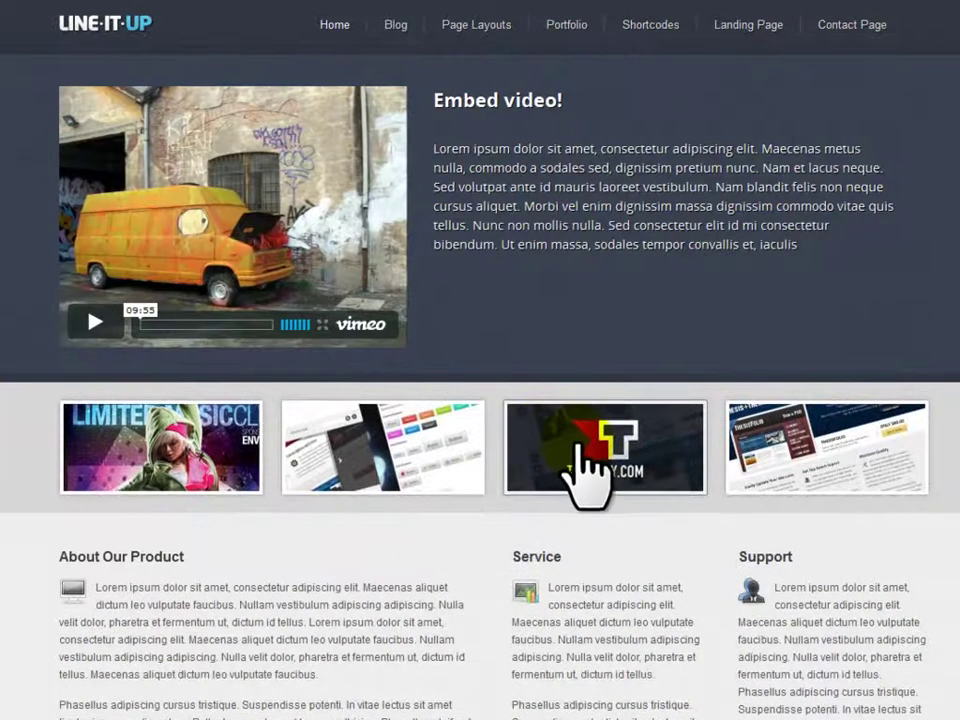
left_click(785, 462)
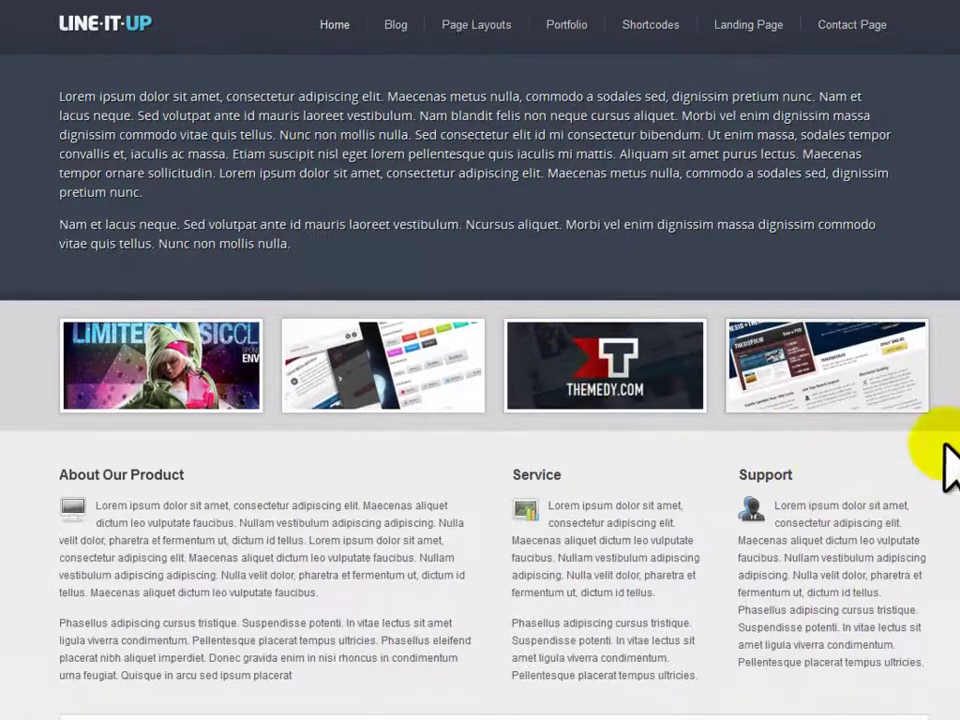
scroll(480, 360, "down", 3)
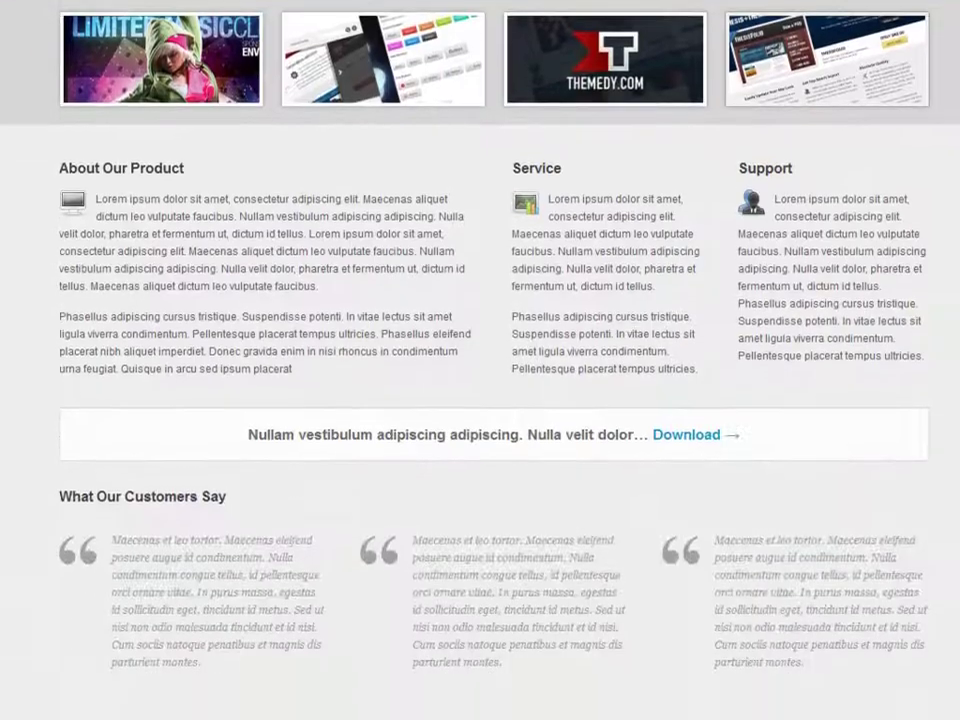
scroll(945, 195, "up", 3)
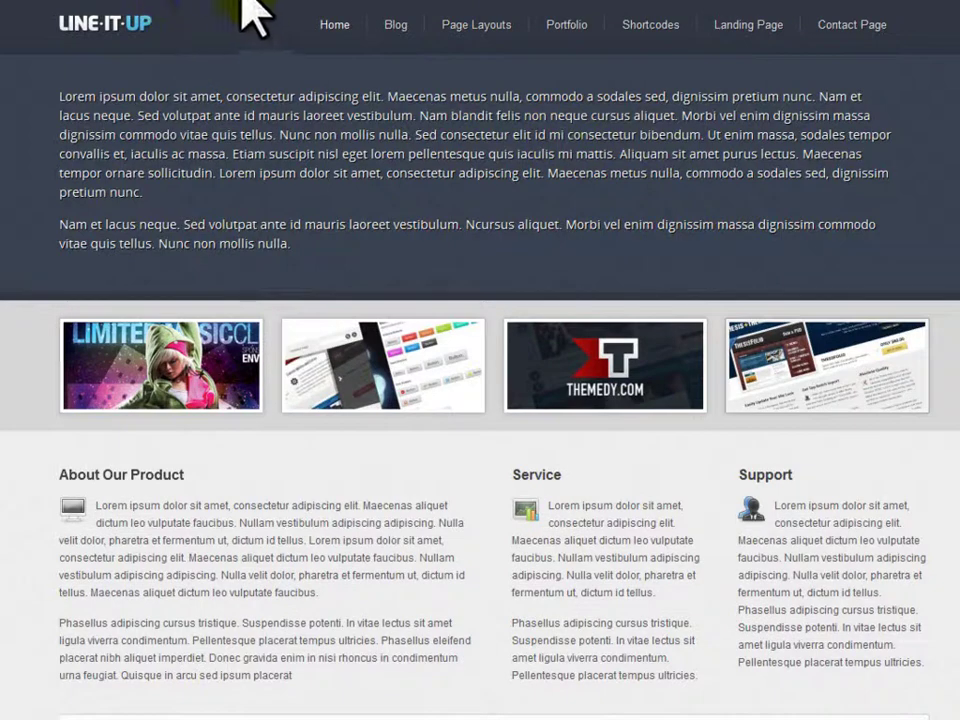
left_click(650, 30)
scroll(140, 290, "down", 1)
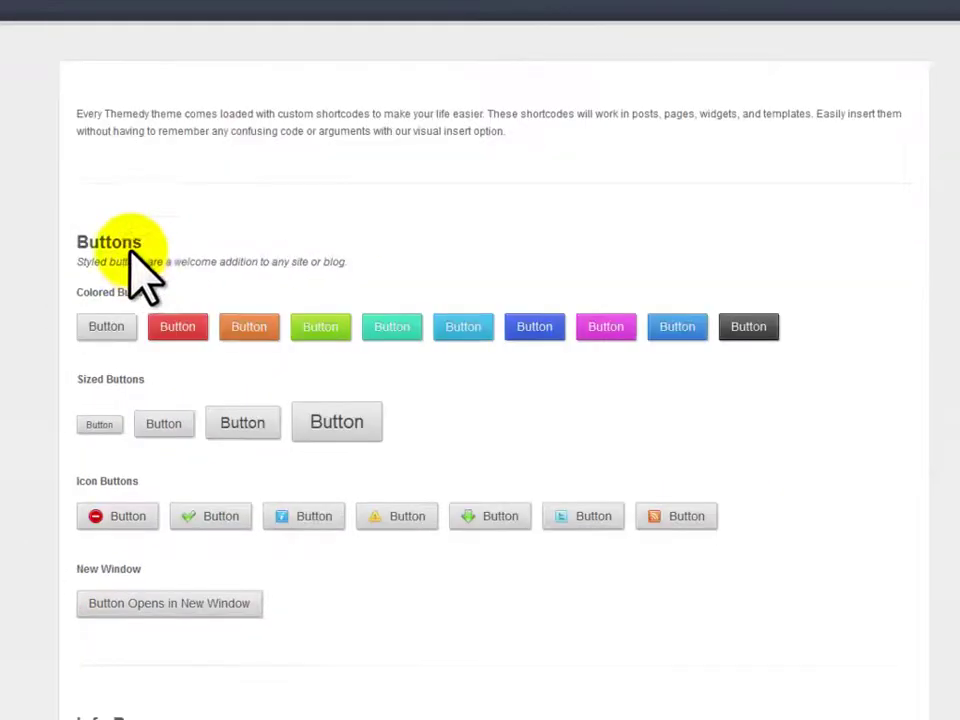
scroll(130, 355, "down", 7)
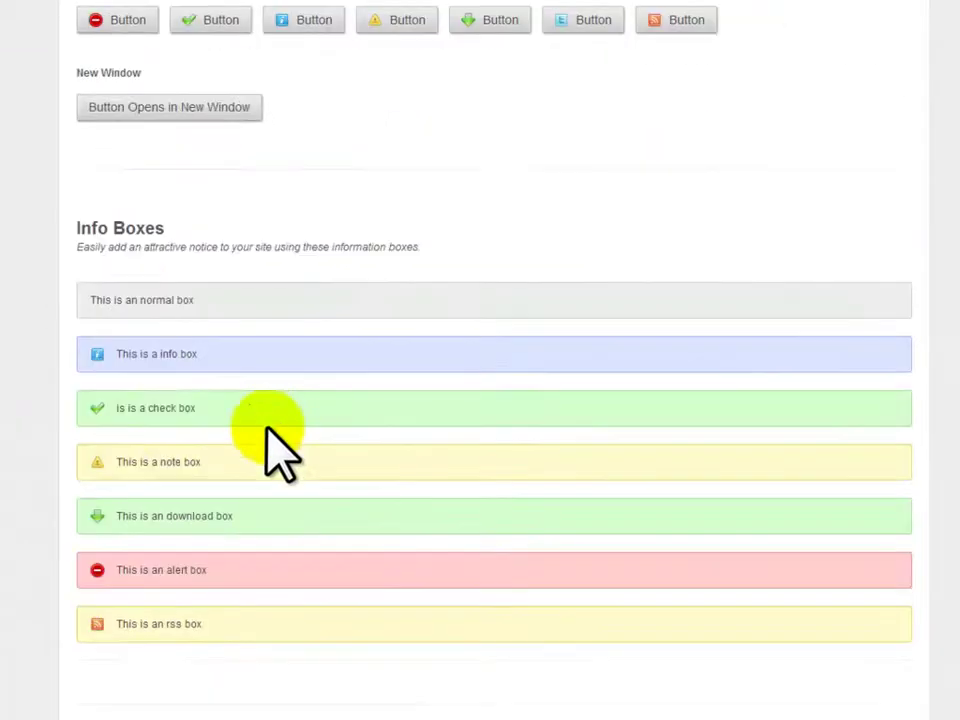
scroll(150, 412, "down", 8)
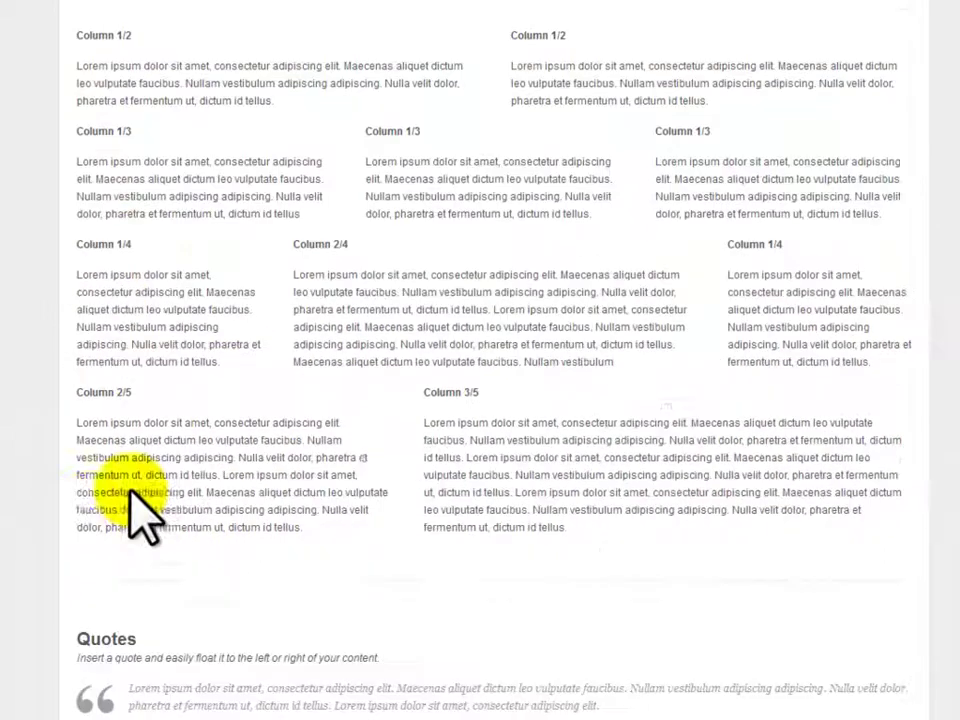
scroll(64, 296, "down", 4)
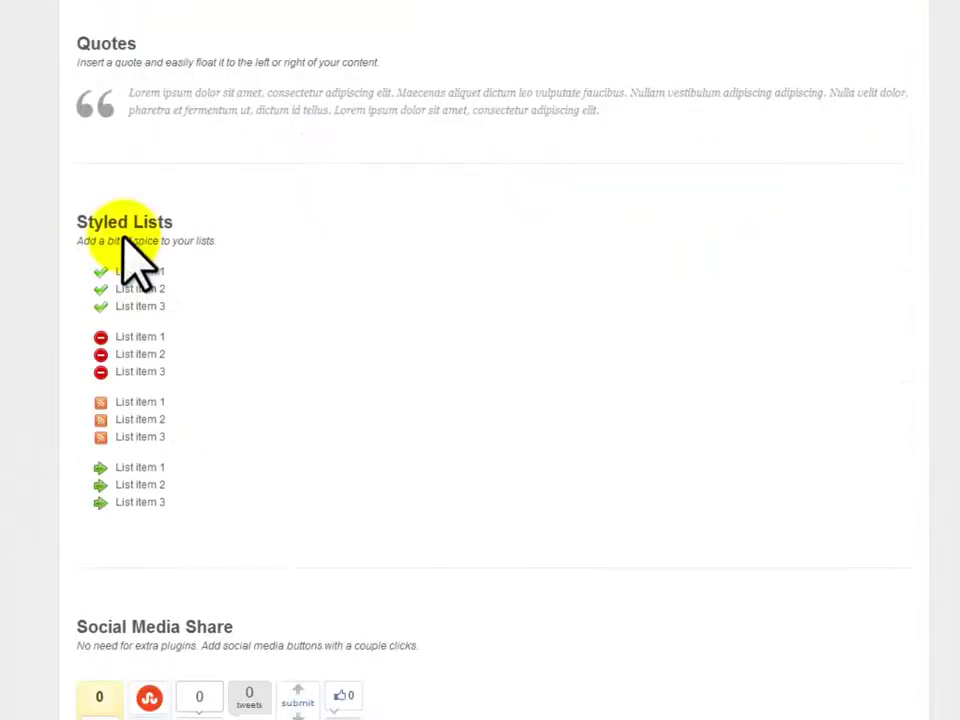
scroll(38, 420, "down", 2)
scroll(27, 403, "down", 2)
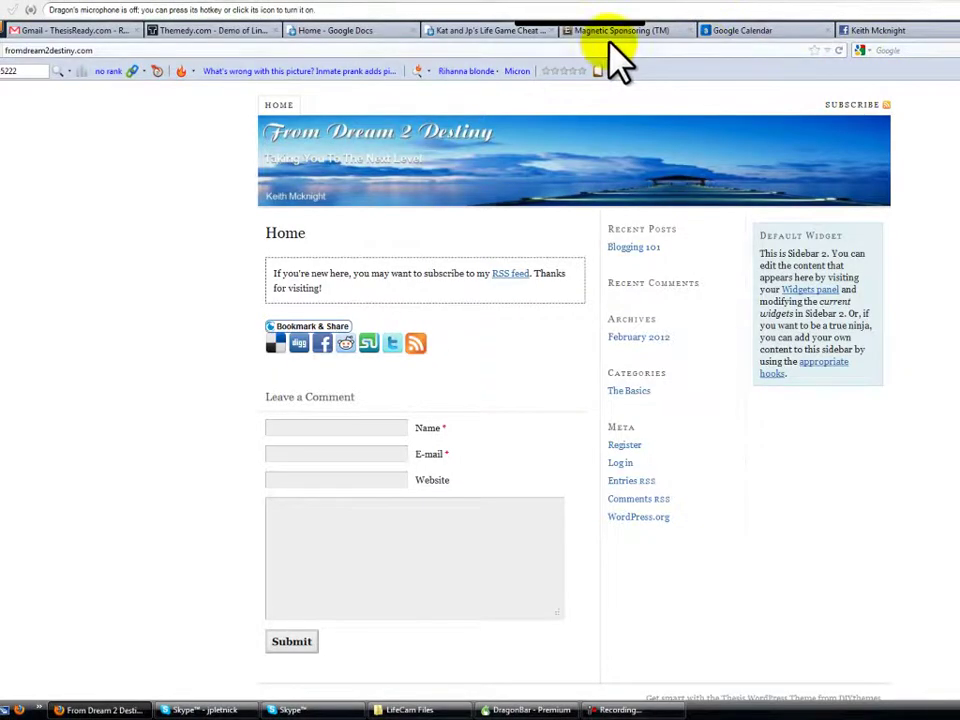
left_click(220, 30)
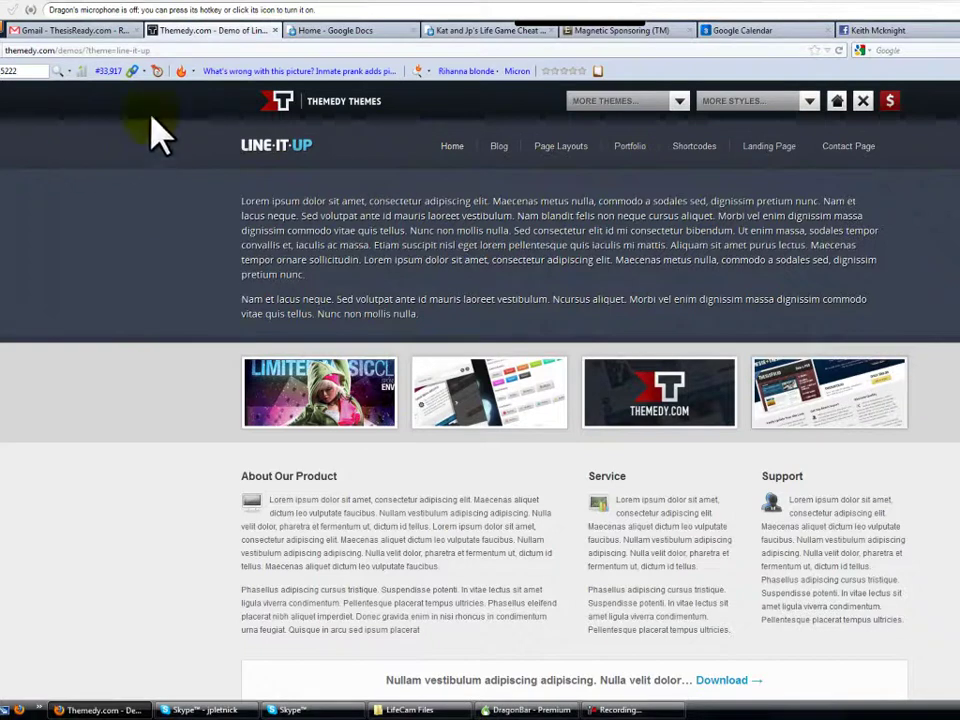
Open the Line It Up download thread in Themedy's members forum
left_click_drag(152, 50, 84, 50)
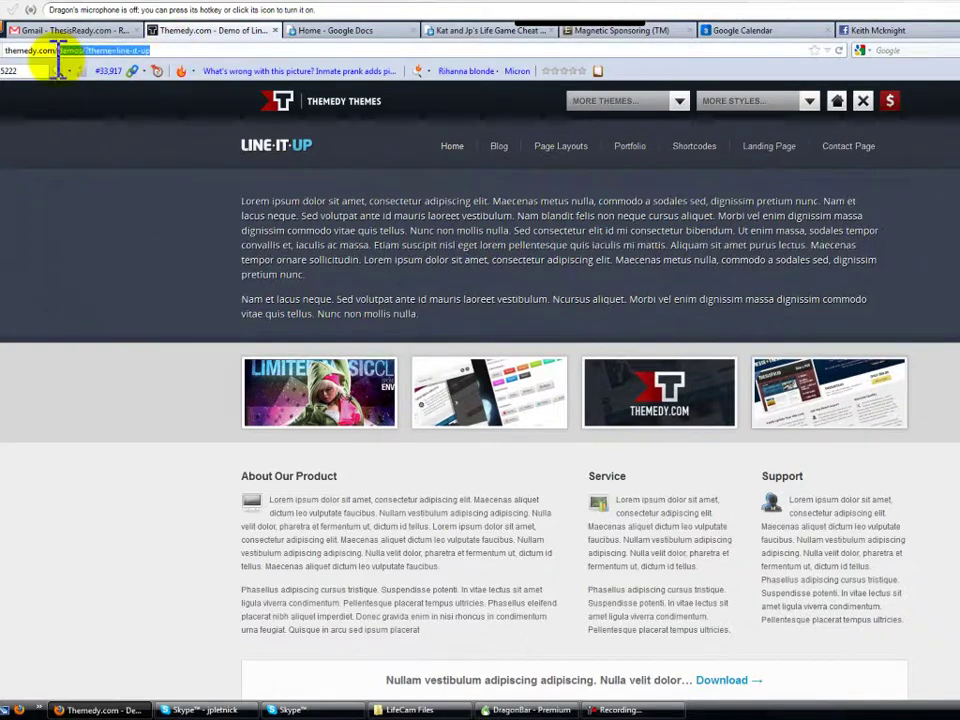
key("Return")
left_click(771, 113)
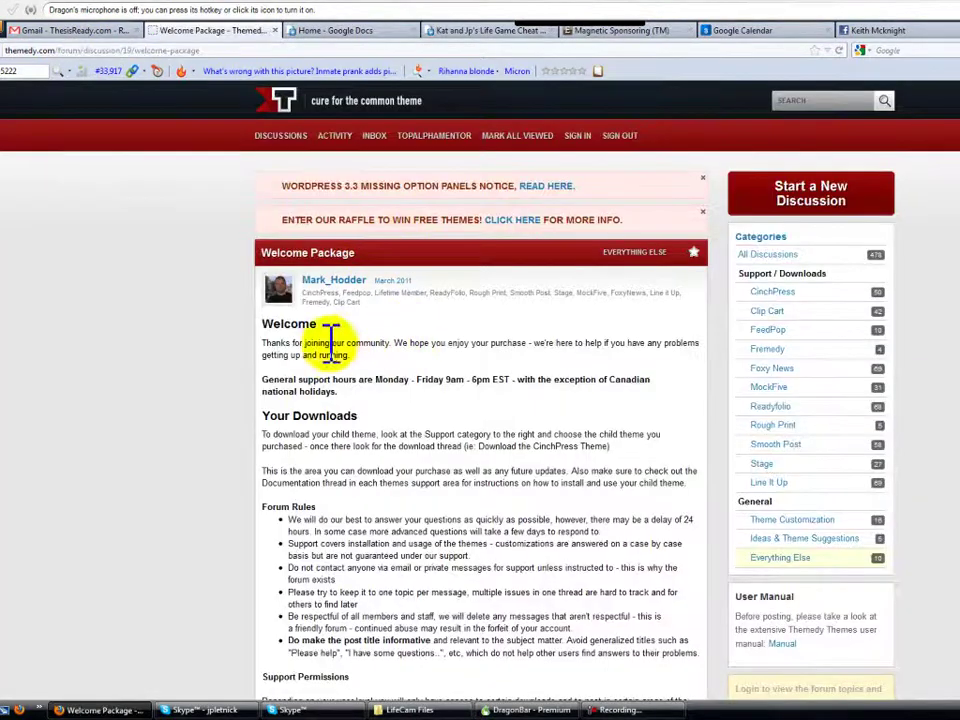
left_click(770, 483)
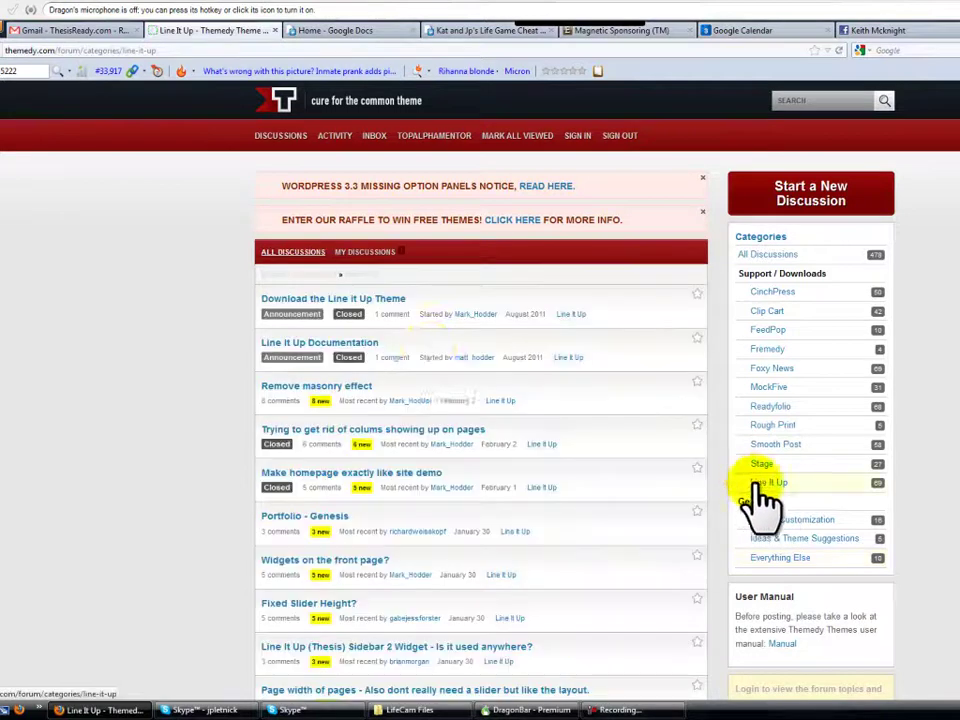
left_click(336, 301)
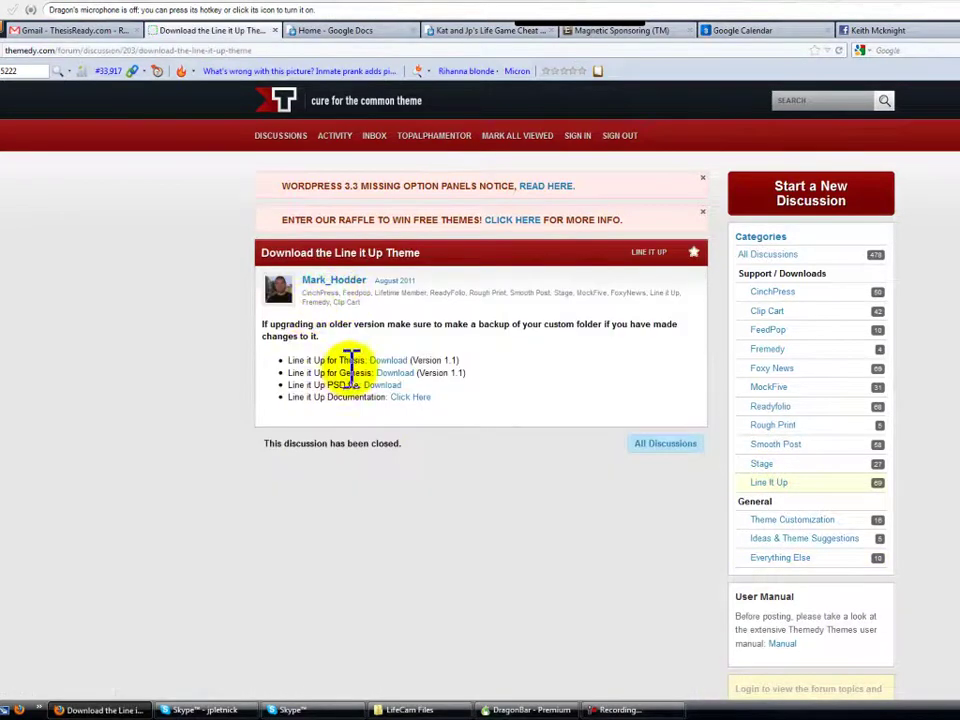
Download the Thesis version, lineitup-1.1.zip, and return to the From Dream 2 Destiny blog
left_click(397, 362)
left_click(568, 352)
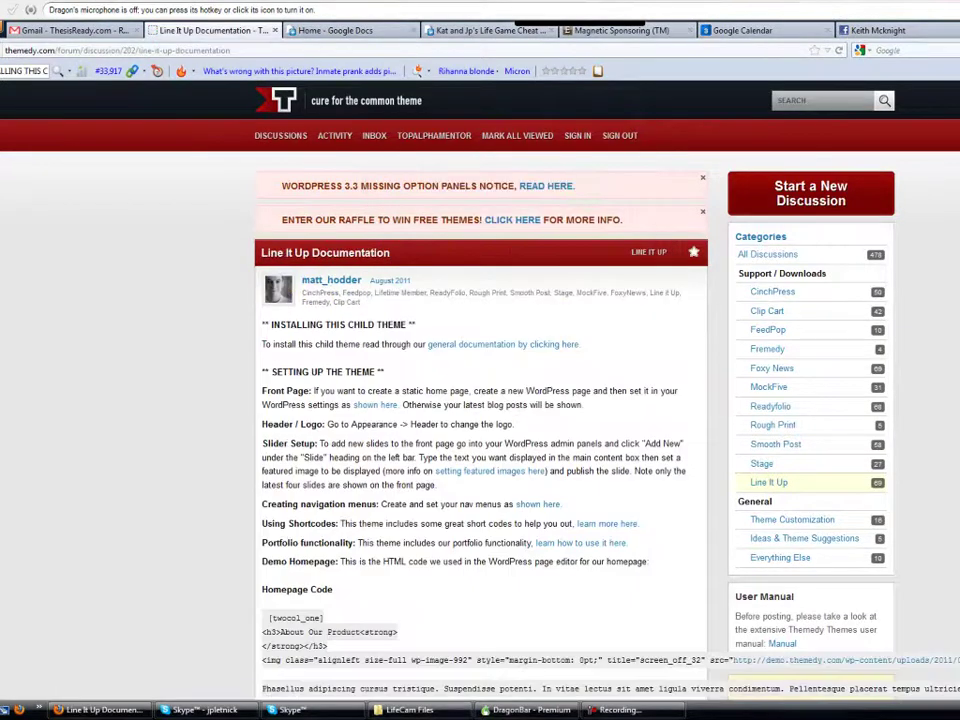
left_click(170, 38)
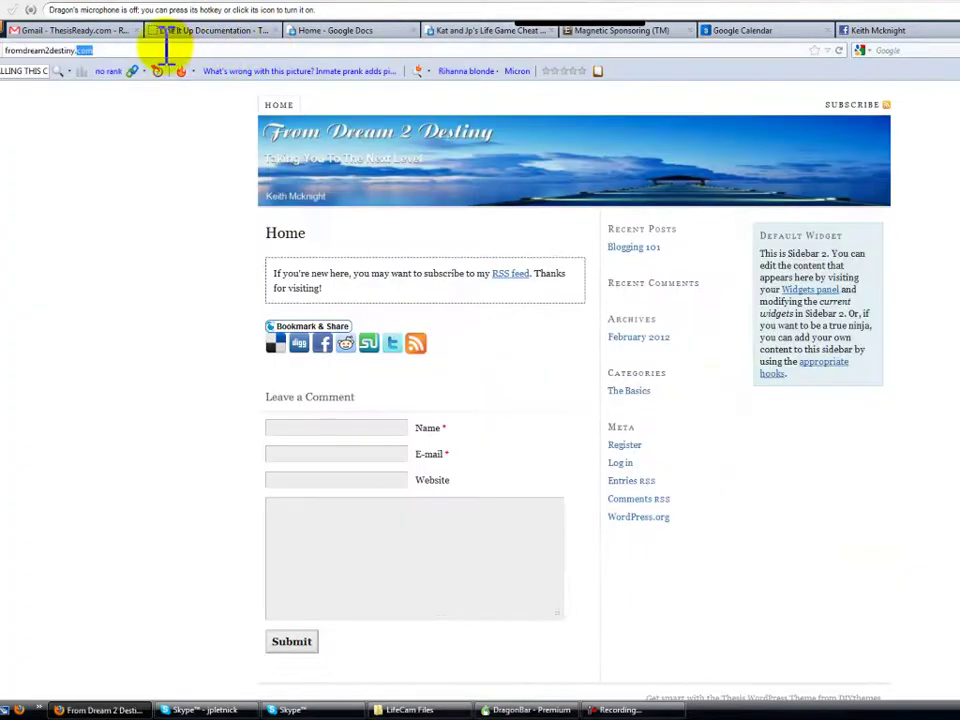
Log in to the blog's /wp-admin area with the site username and password
type("/wp-admin")
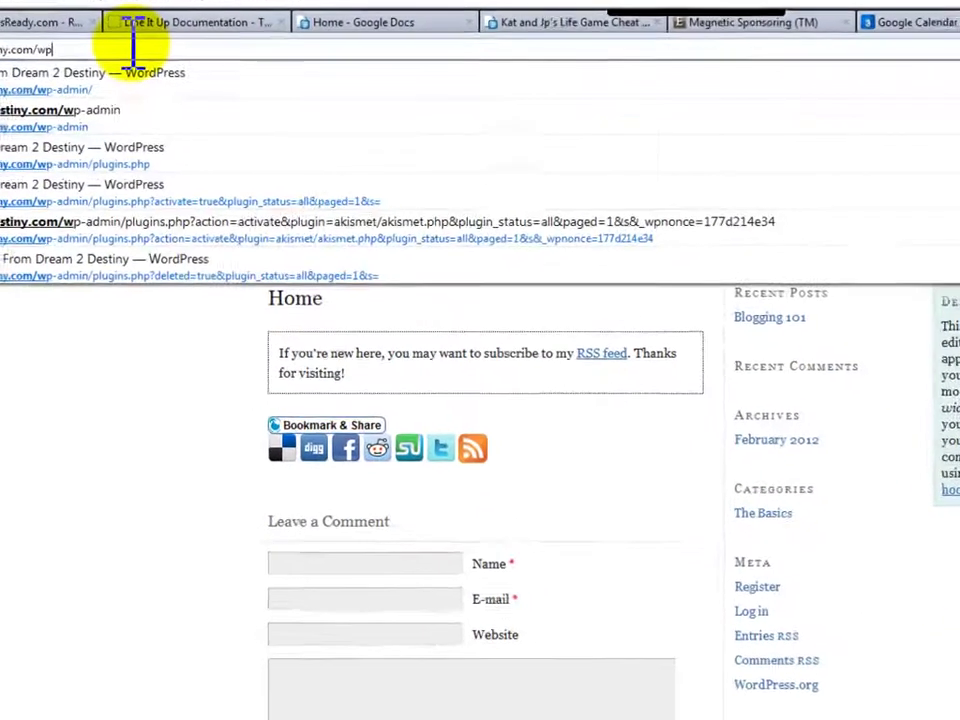
key("Return")
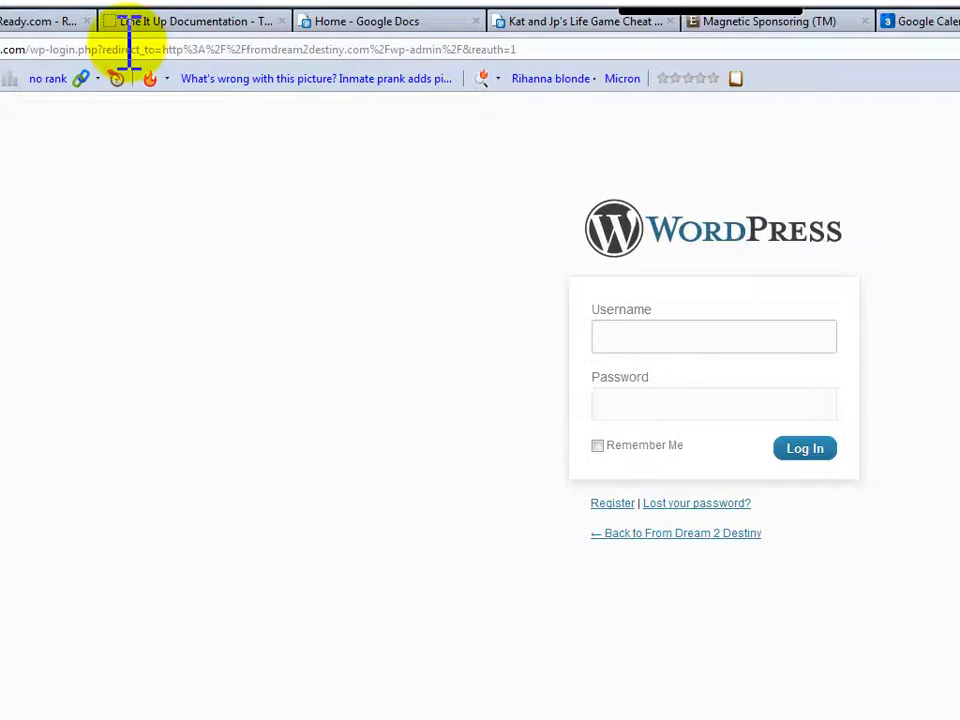
key("Tab")
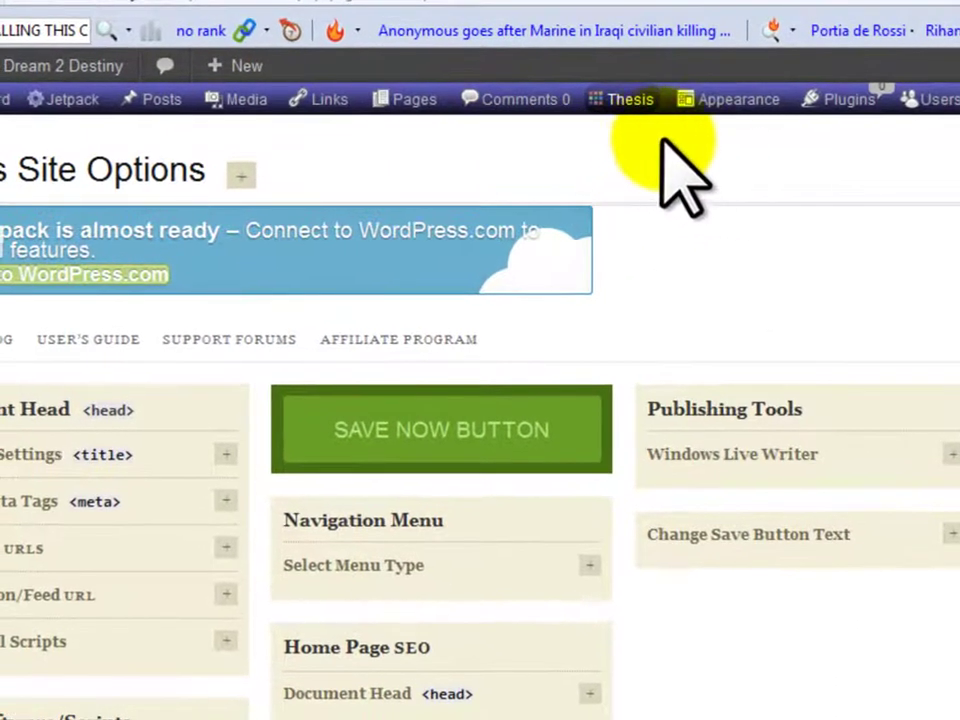
Upload and install the lineitup-t1.zip theme package from the Themes page
mouse_move(655, 109)
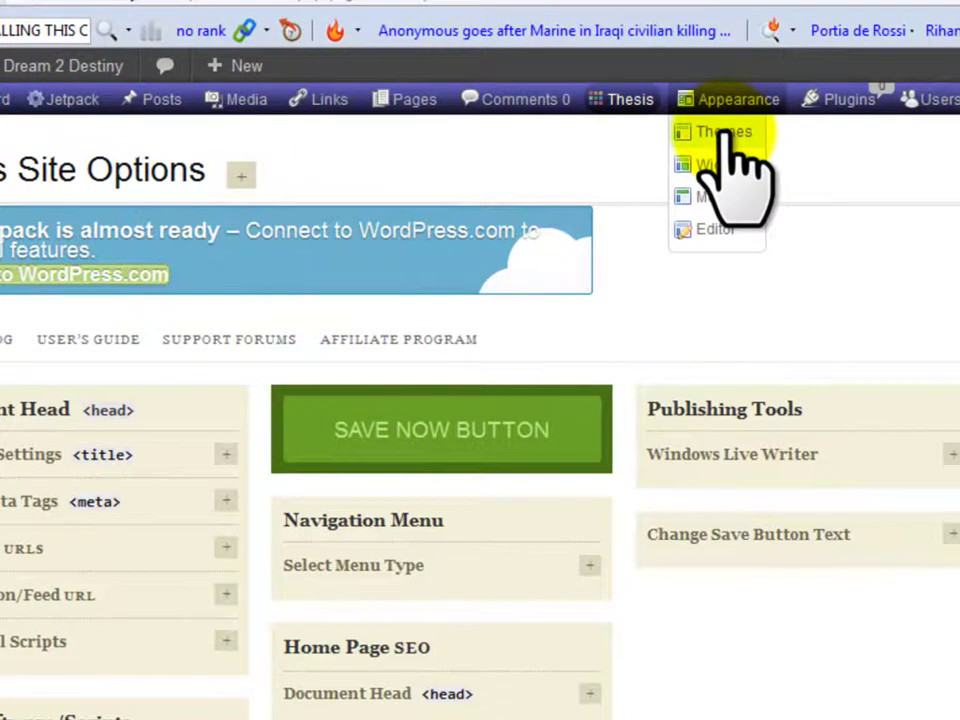
left_click(727, 140)
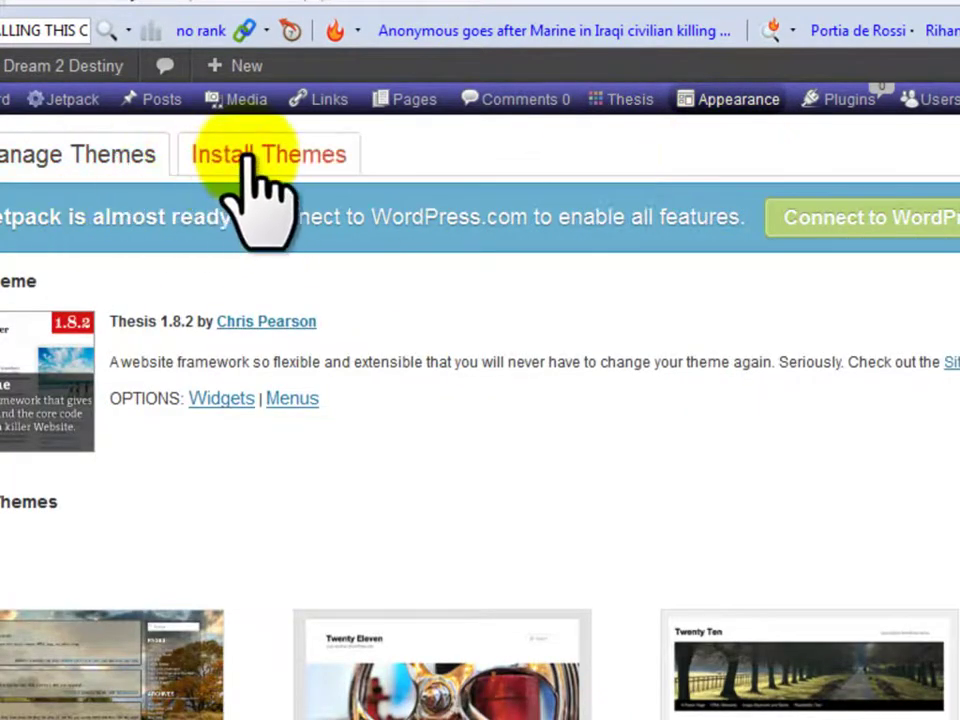
left_click(250, 160)
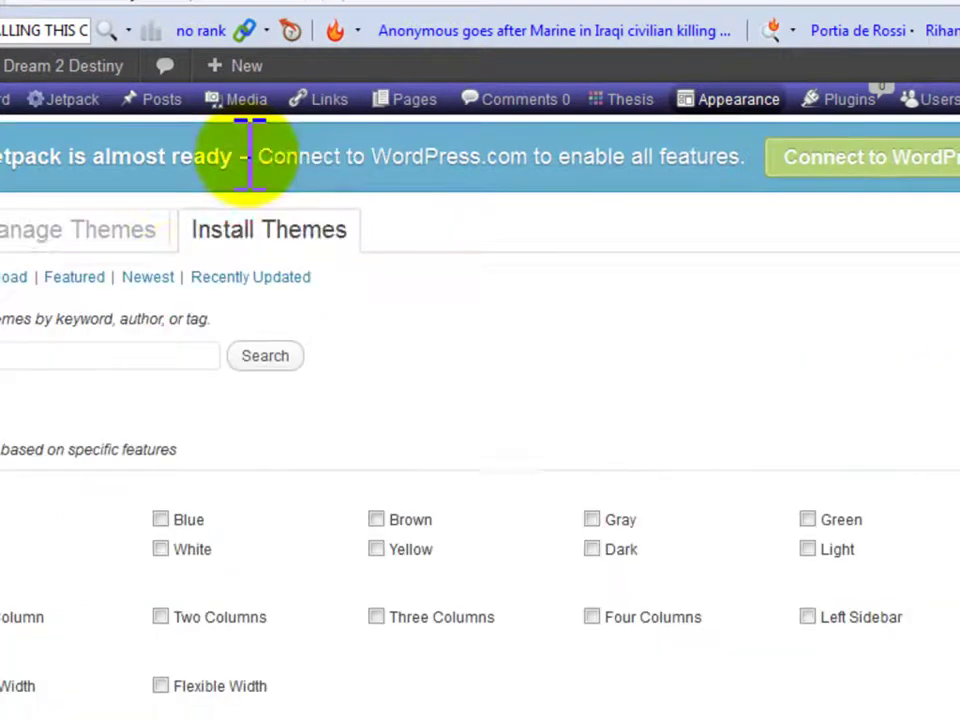
left_click(12, 296)
left_click(108, 436)
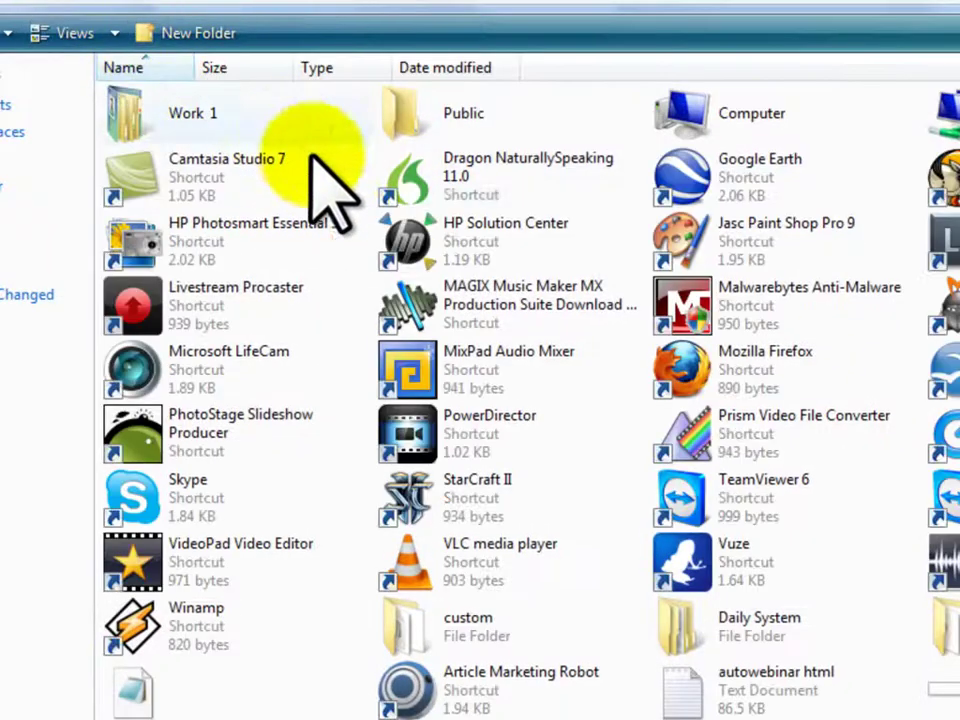
double_click(178, 120)
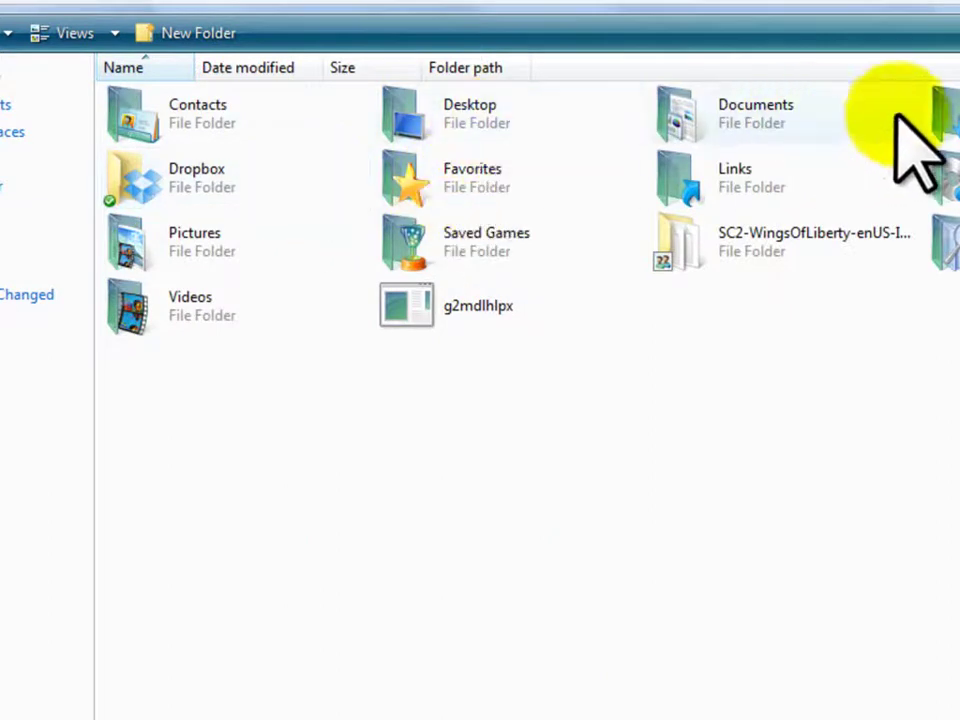
double_click(879, 111)
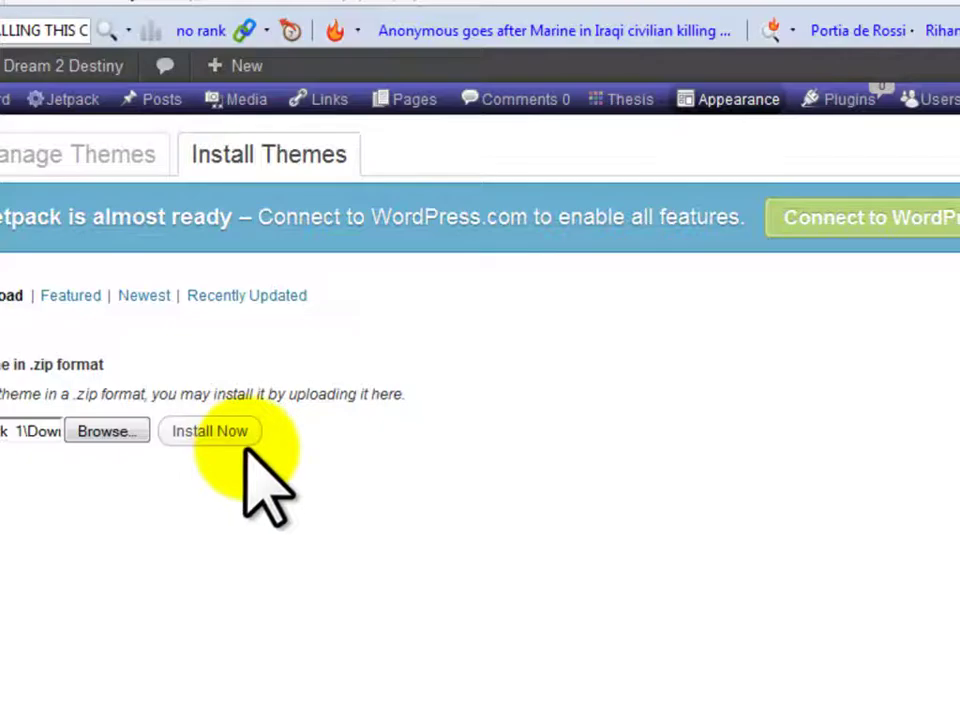
left_click(240, 438)
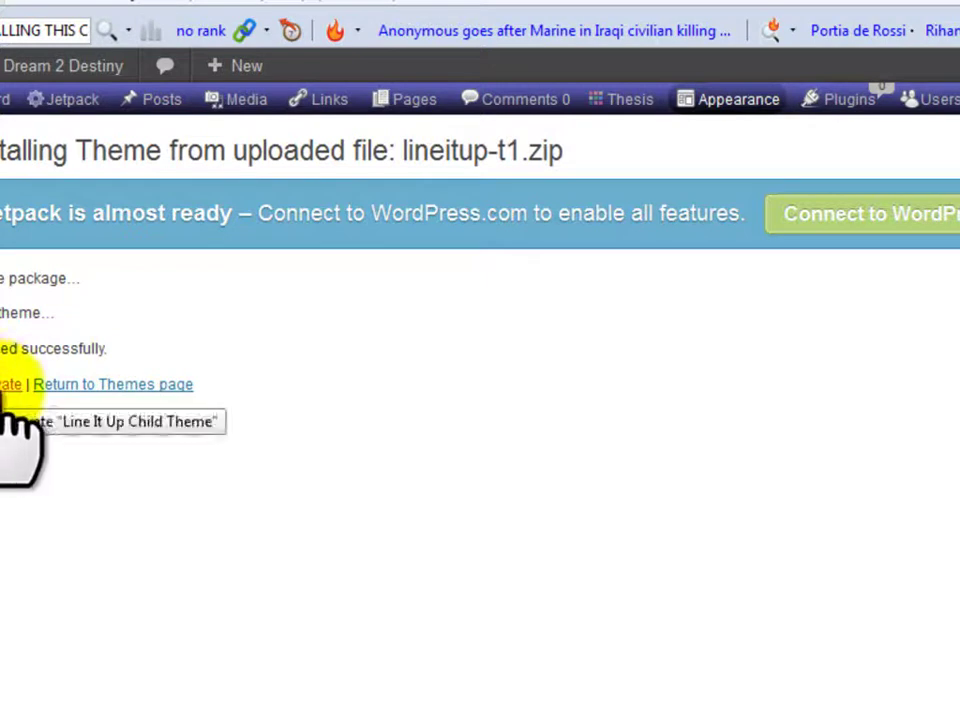
Activate Line It Up Child Theme, import recommended design options, and install Themedy Visual Designer
left_click(12, 390)
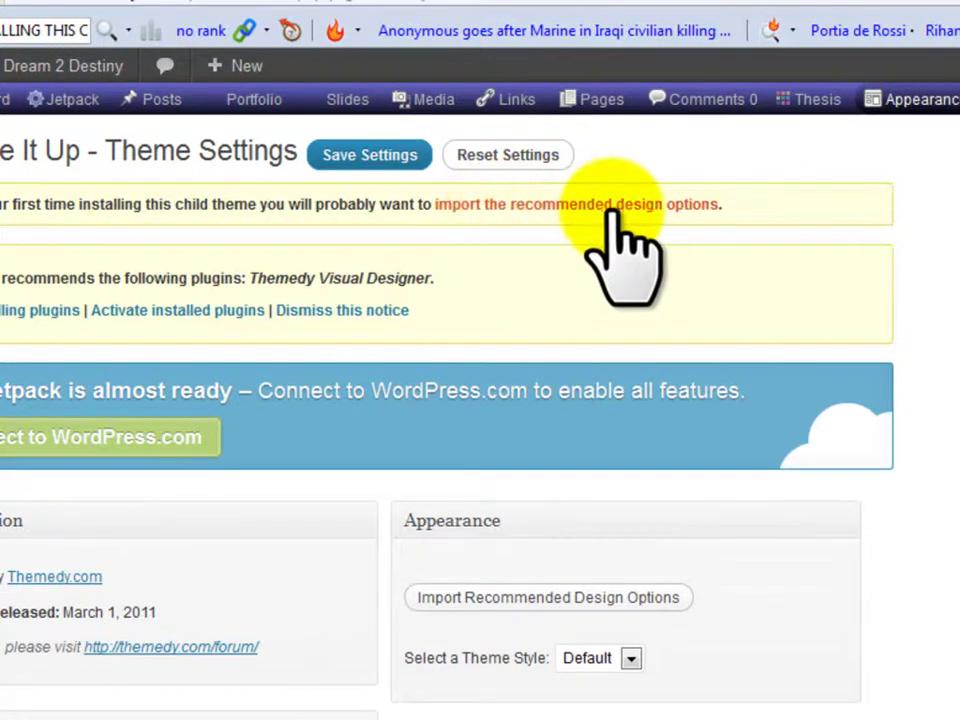
left_click(660, 206)
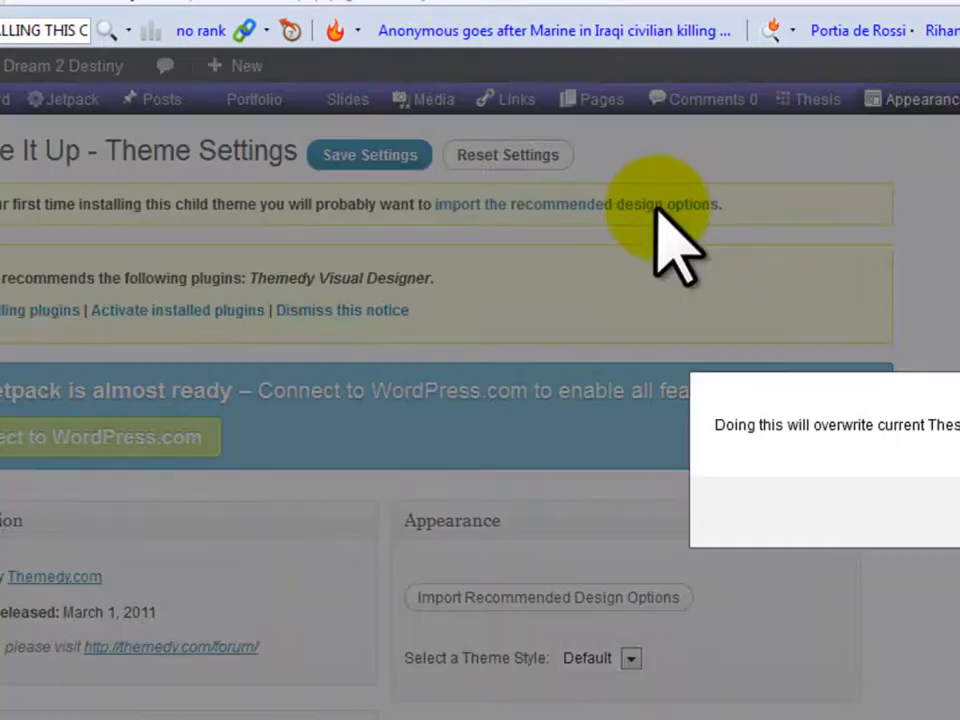
left_click(767, 371)
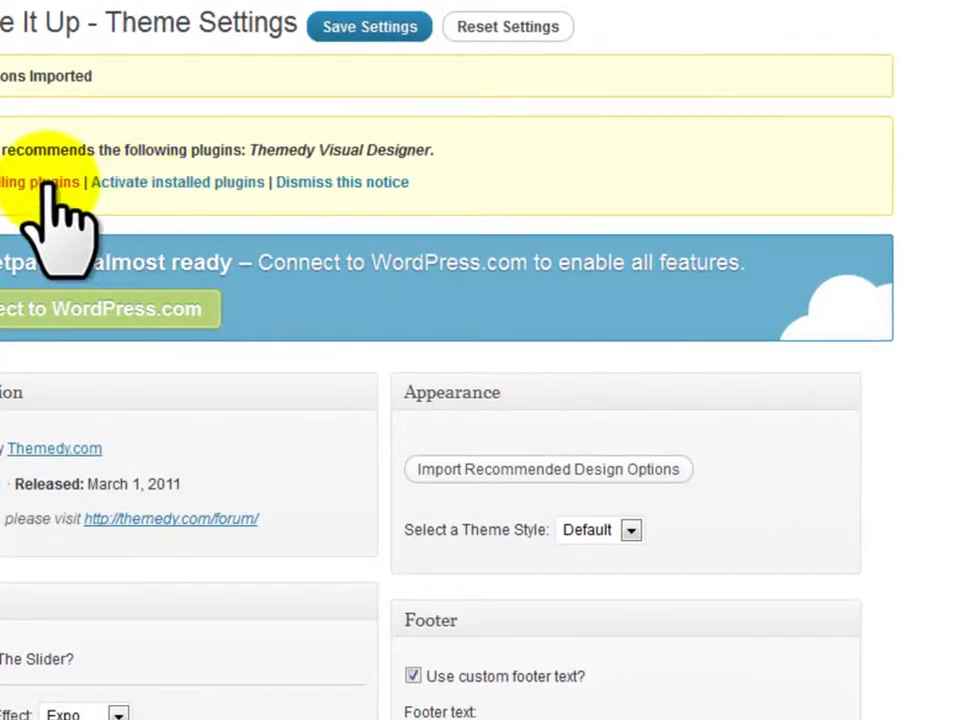
left_click(50, 184)
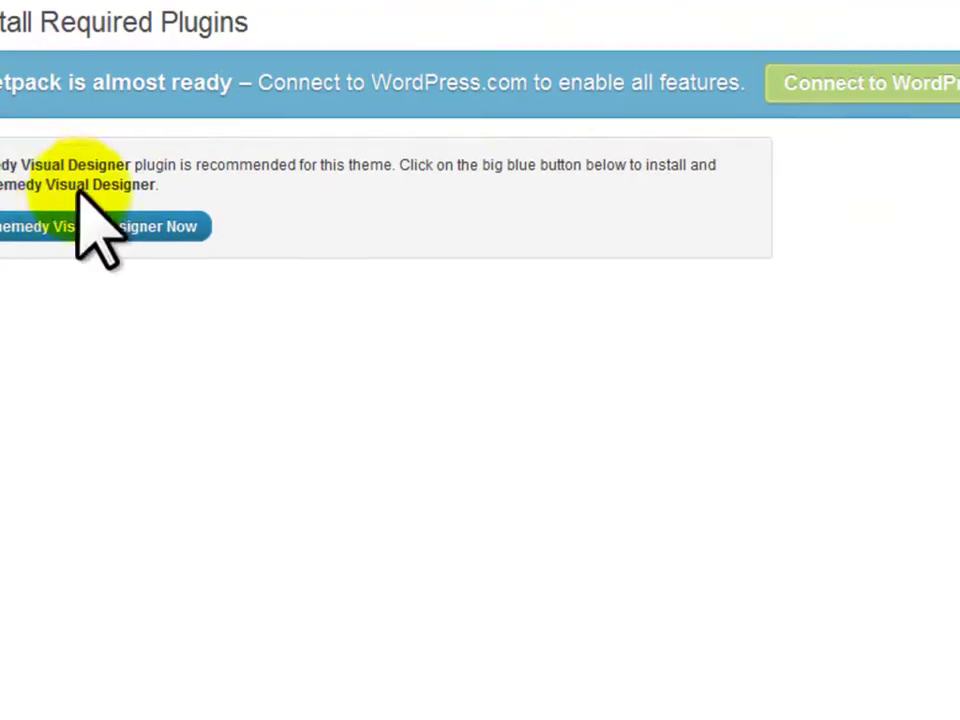
left_click(40, 228)
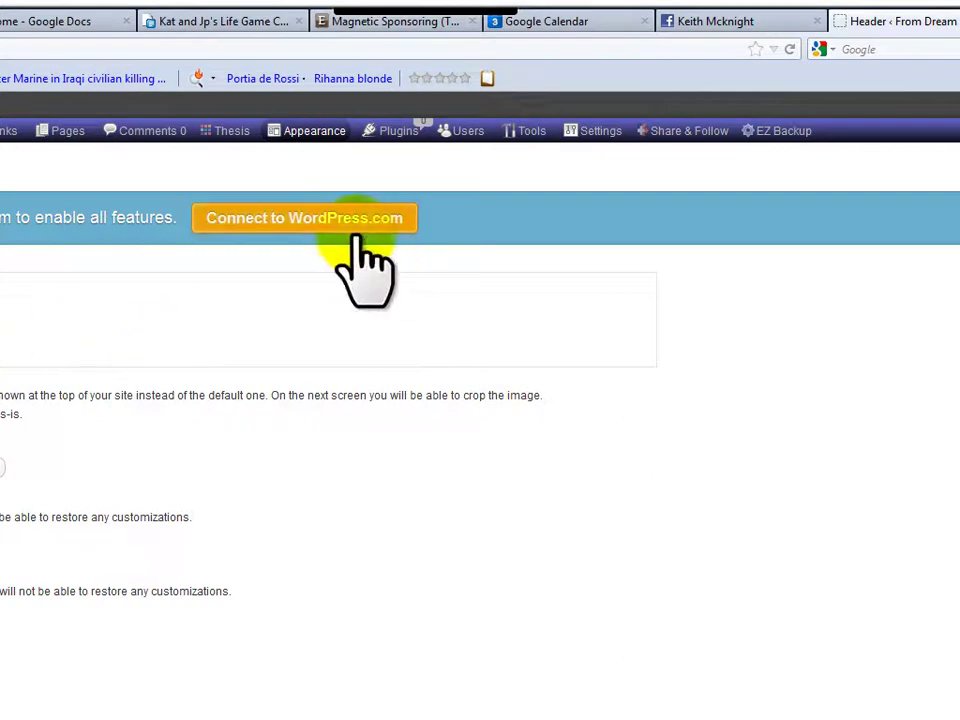
Bring up Appearance > Header to reach the custom header banner settings
mouse_move(300, 133)
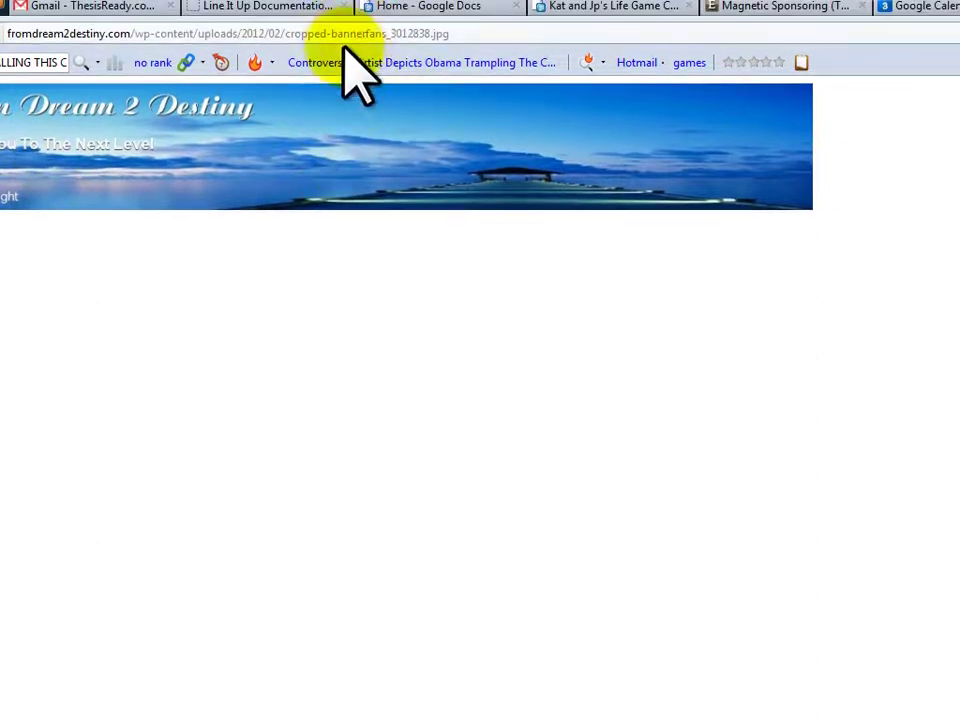
Search google.ca for 'free public domain images'
left_click(355, 47)
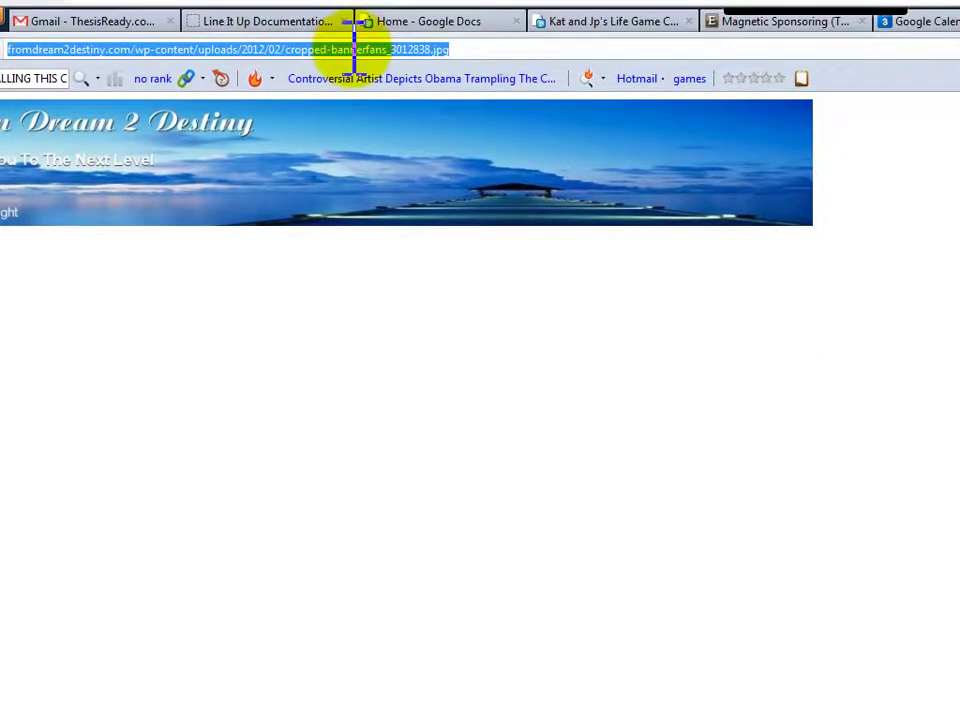
type("google.ca")
key("Return")
type("free p")
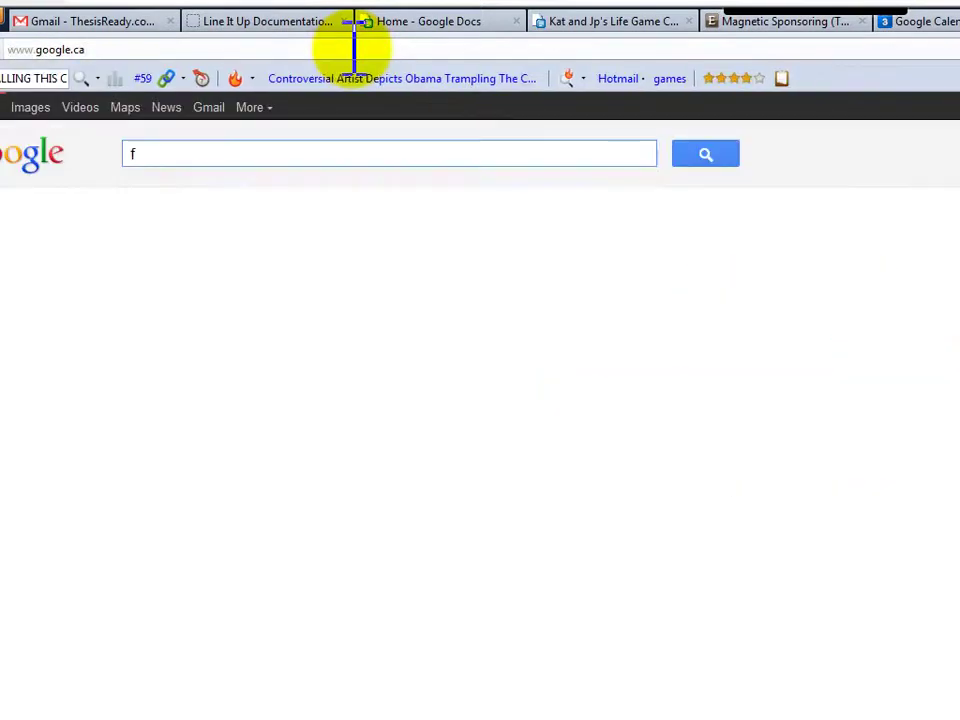
type("ublic dowmain images")
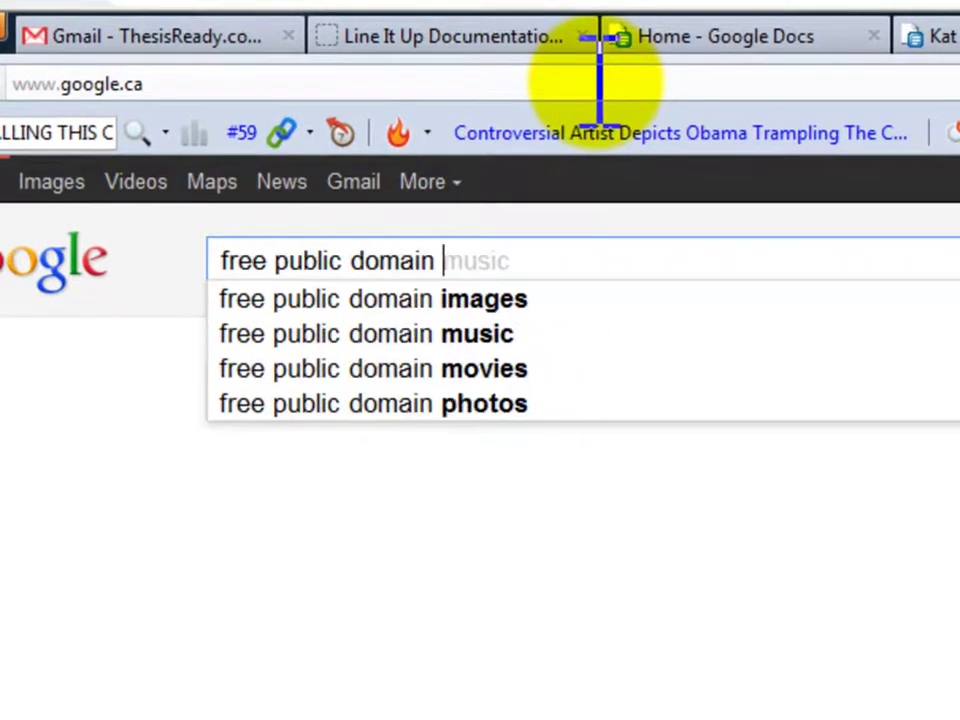
key("Return")
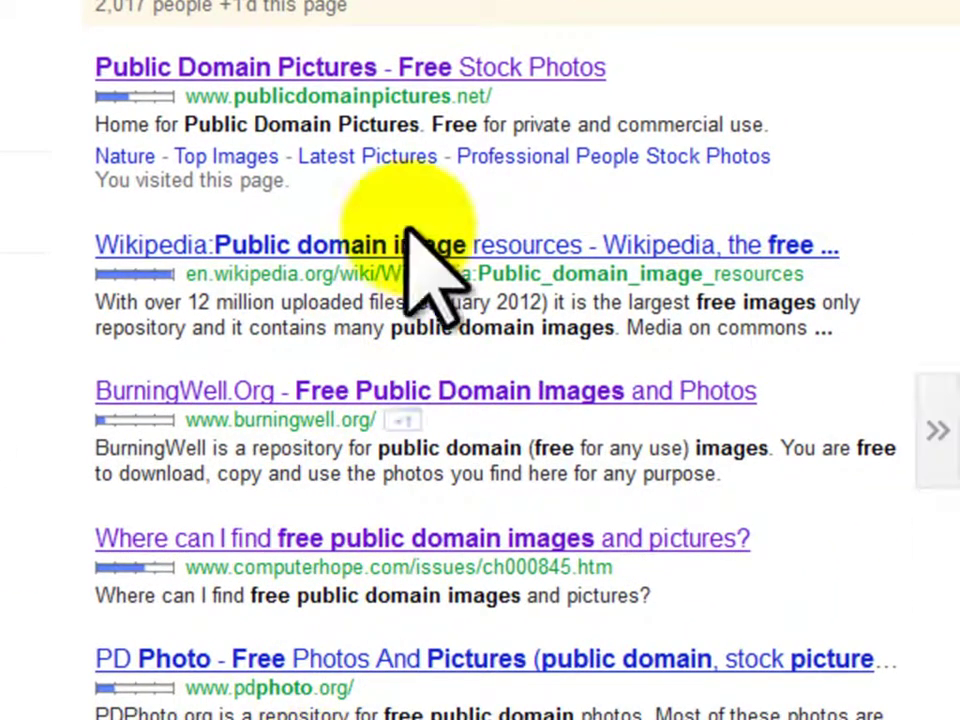
Open PublicDomainPictures.net from the results and search it for 'tropics'
left_click(280, 65)
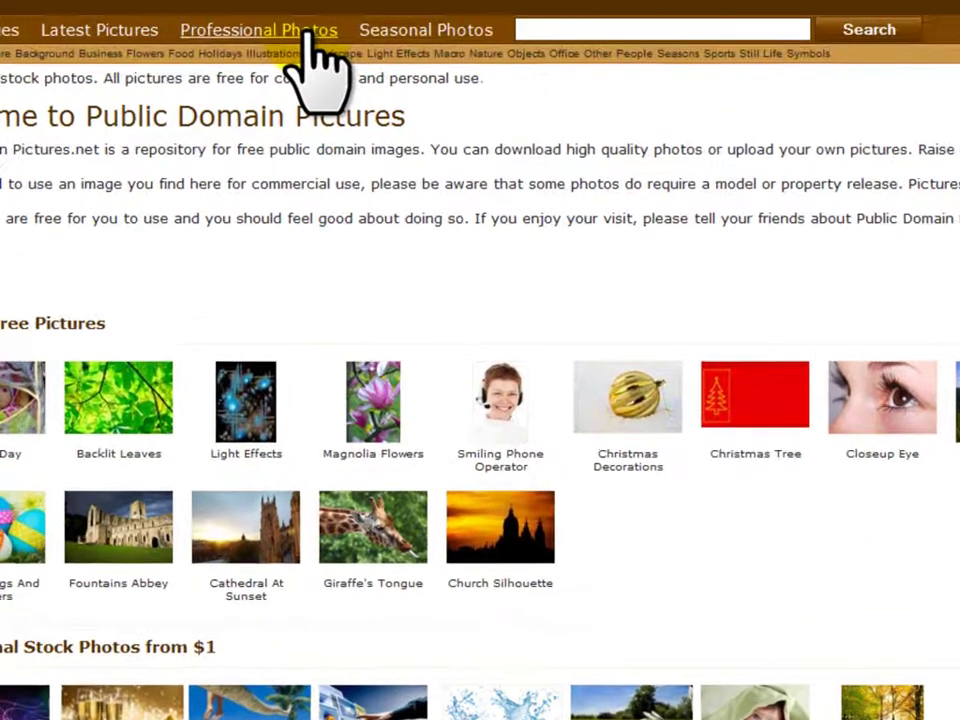
left_click(692, 189)
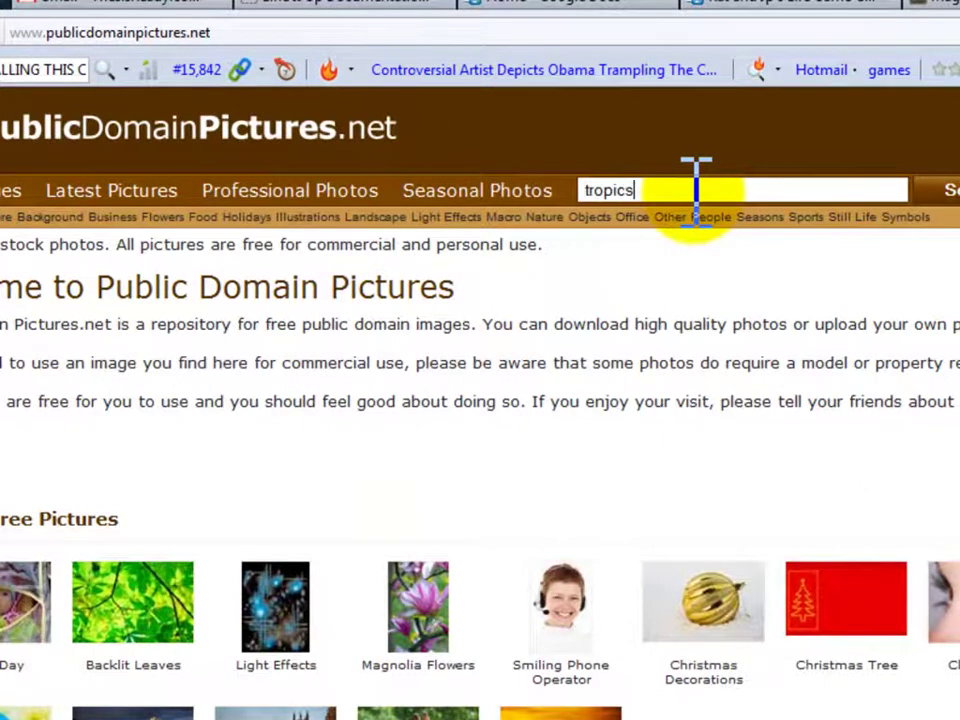
type("tropics")
key("Return")
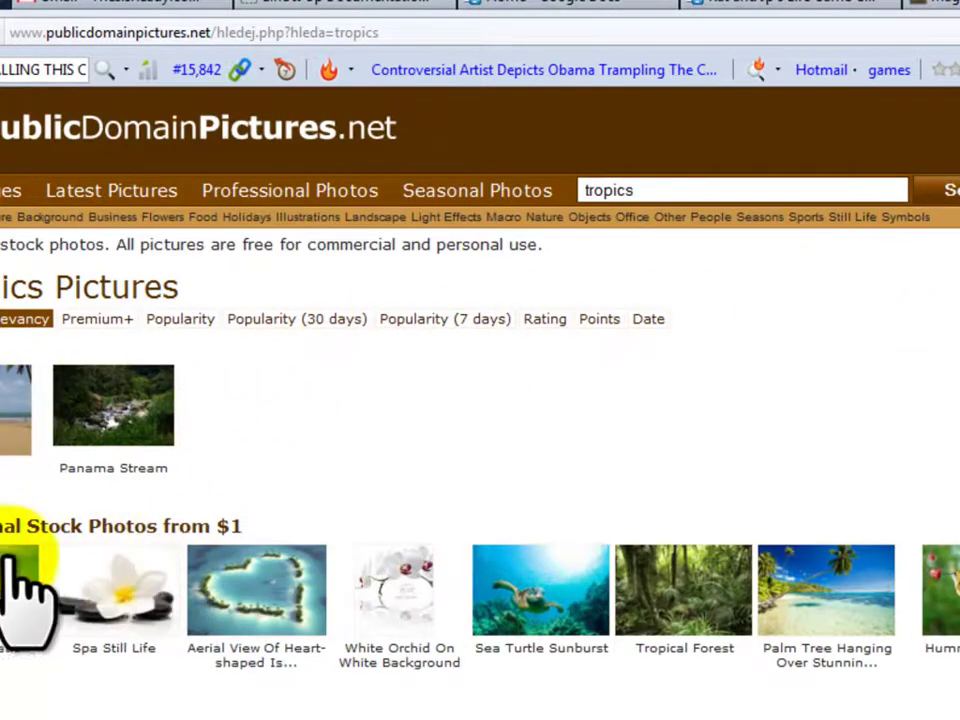
Review the Beach 1 photo's licence and HTML credit link, then return to the WordPress header tab
left_click(14, 440)
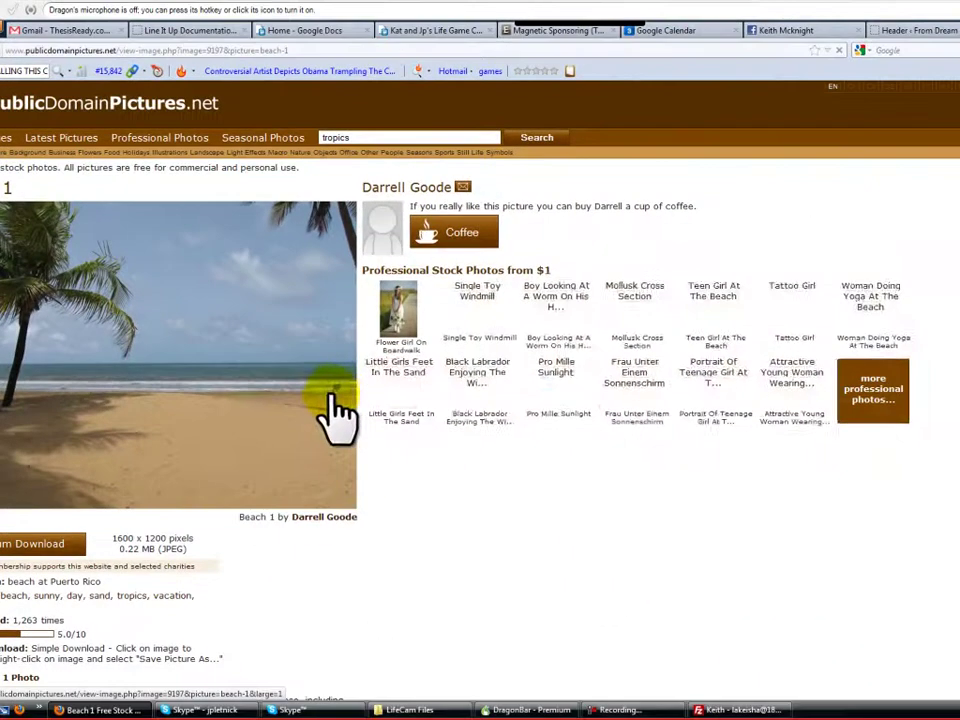
scroll(435, 508, "down", 3)
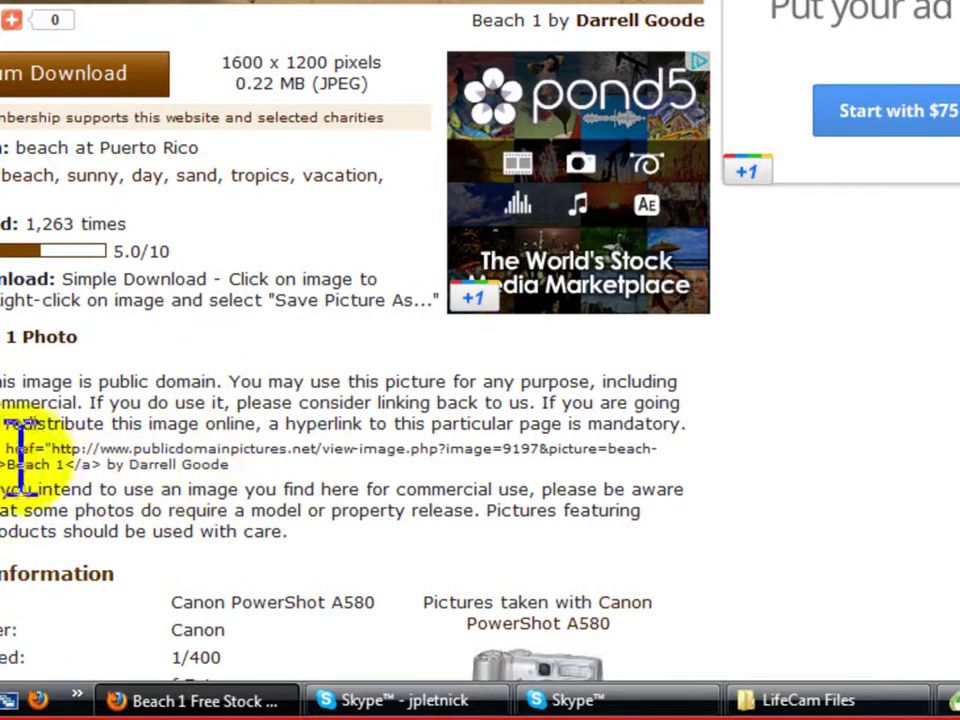
left_click_drag(3, 447, 236, 462)
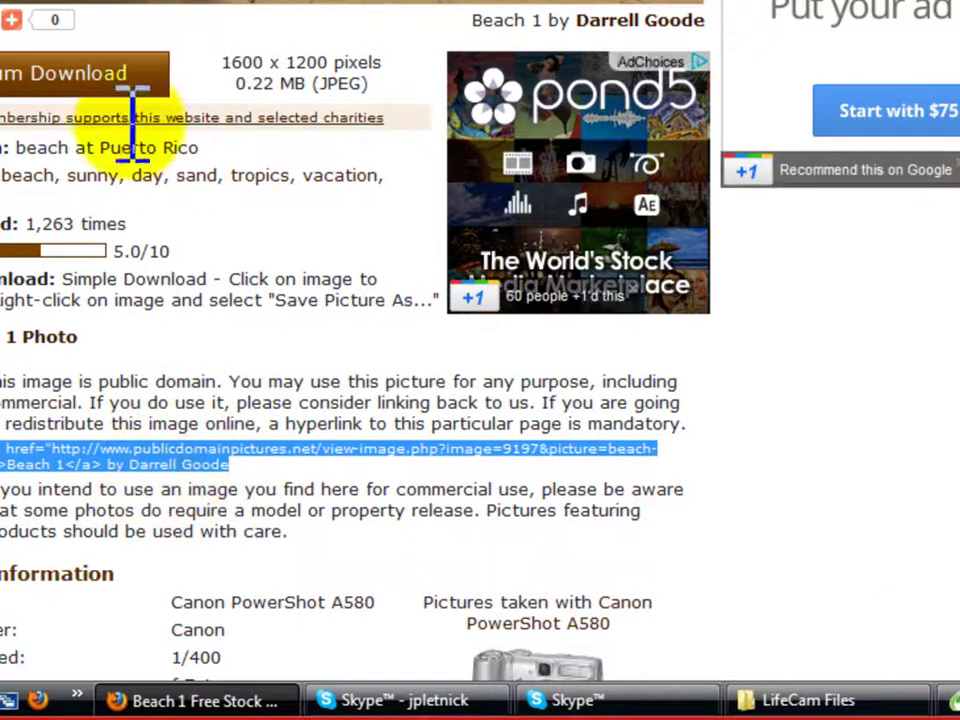
left_click(47, 405)
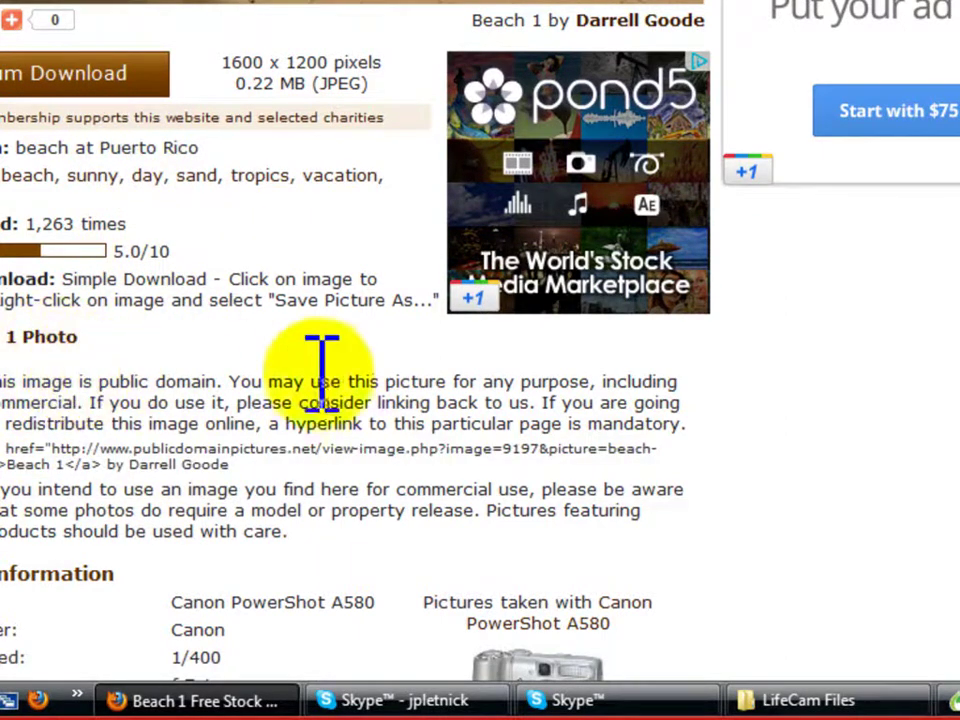
scroll(139, 398, "up", 3)
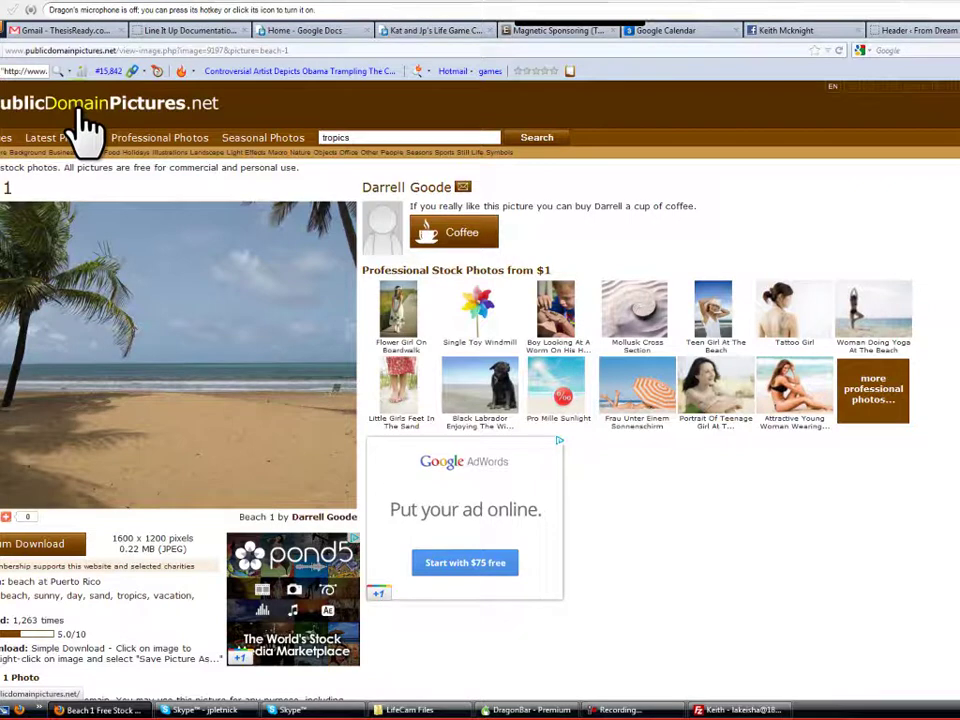
left_click(927, 34)
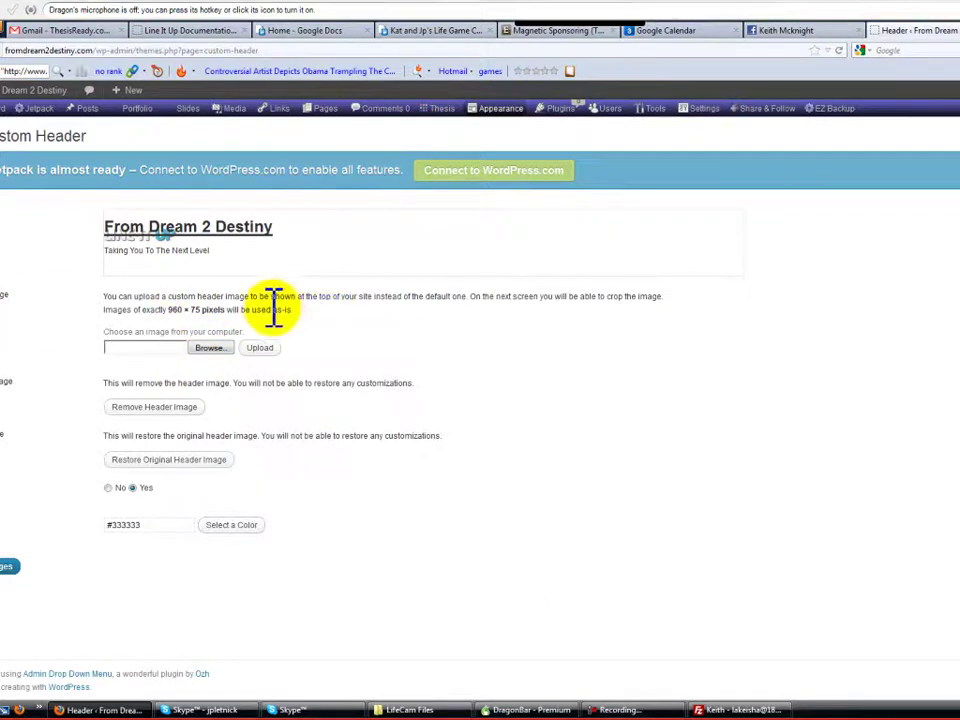
Load the Cool Text website in a new browser tab and browse its home page
key("ctrl+t")
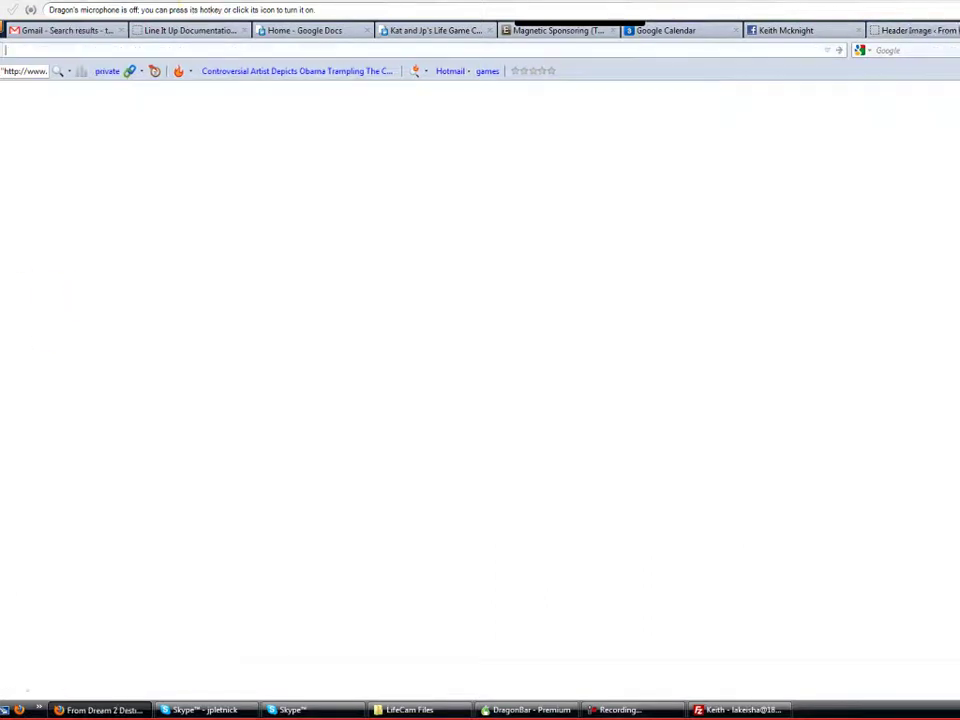
type("cool")
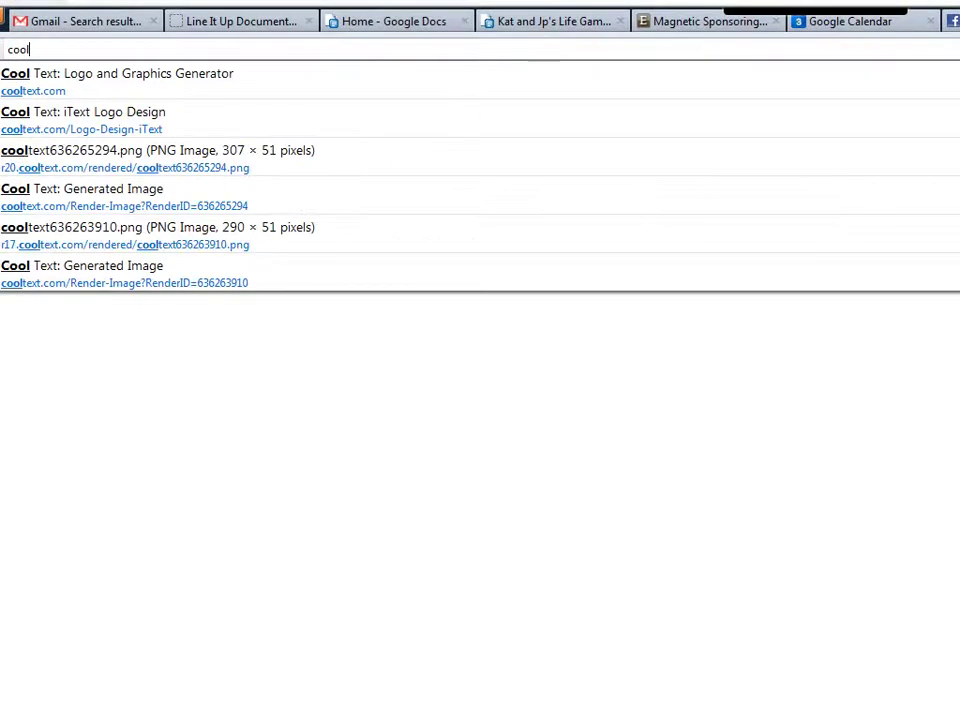
type("text")
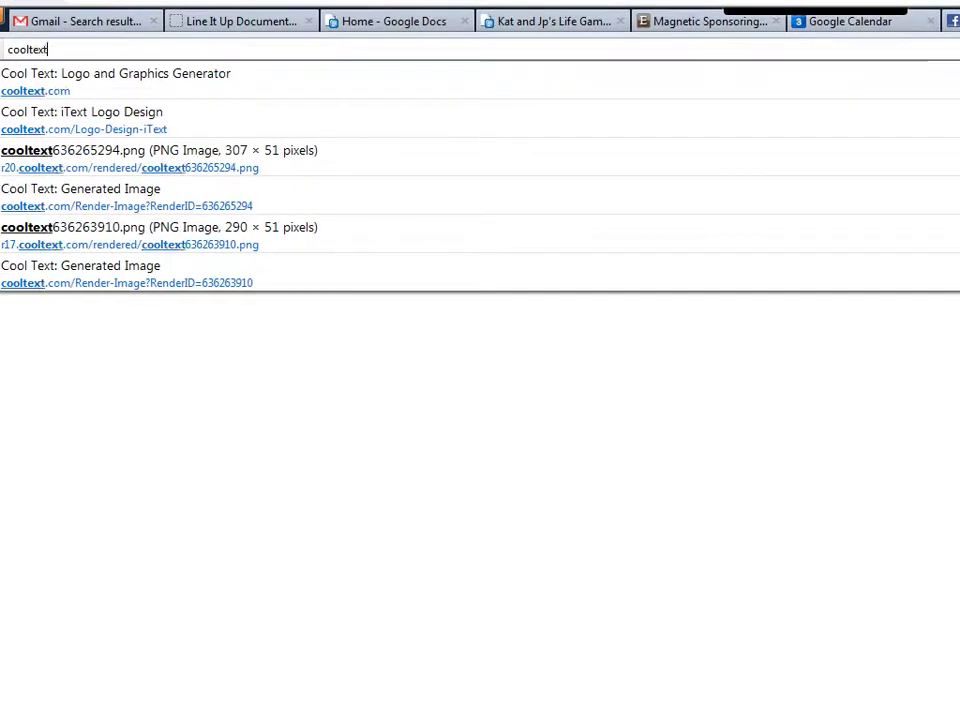
key("Return")
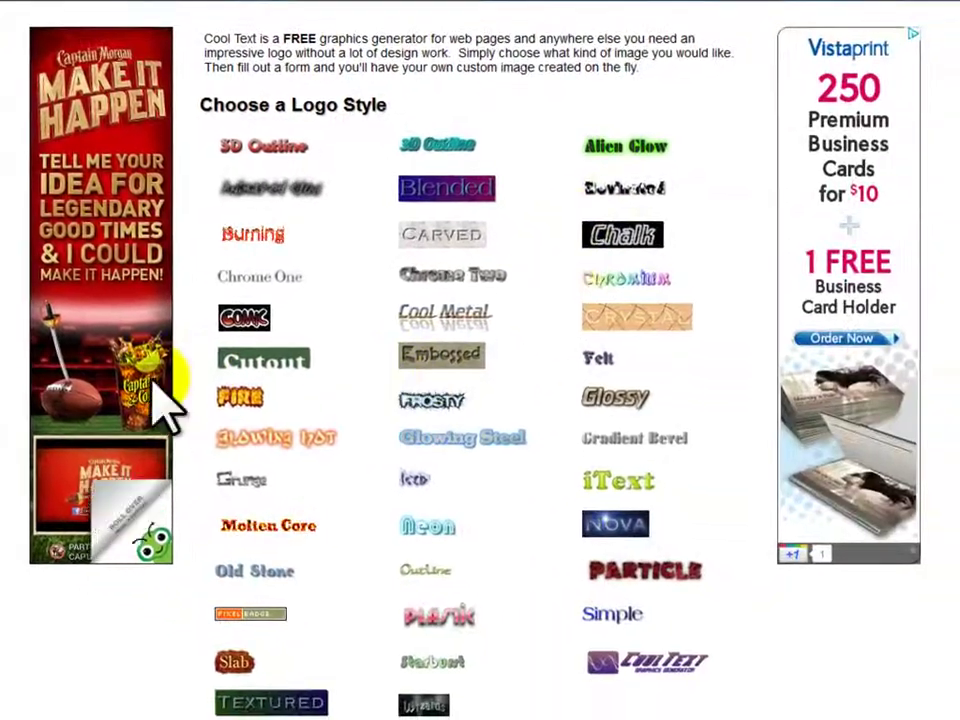
scroll(171, 390, "down", 3)
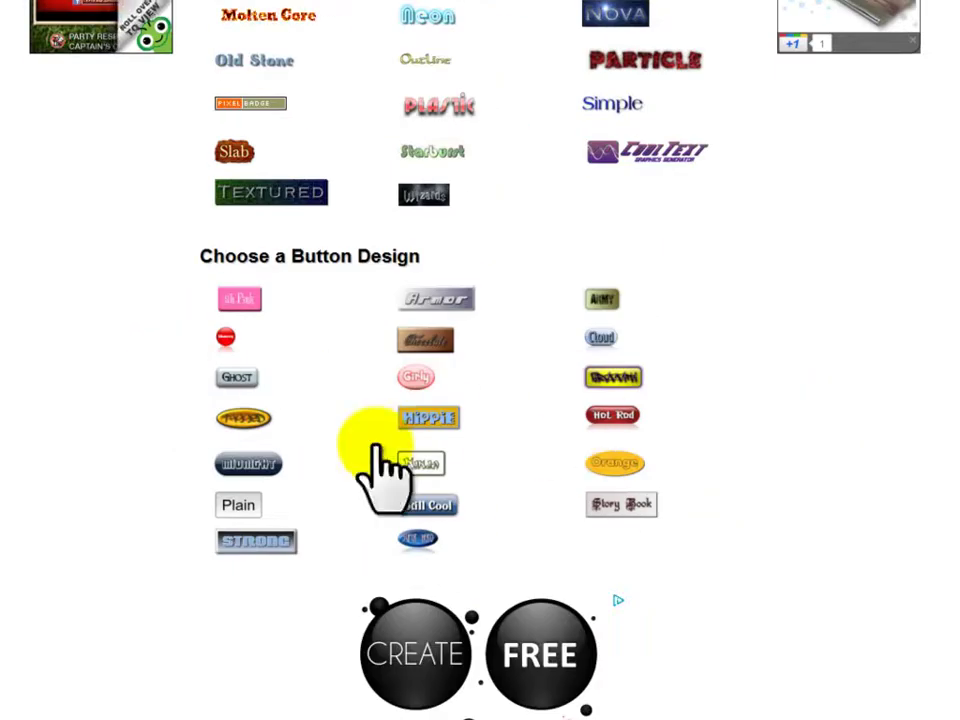
scroll(412, 470, "down", 2)
scroll(350, 418, "up", 5)
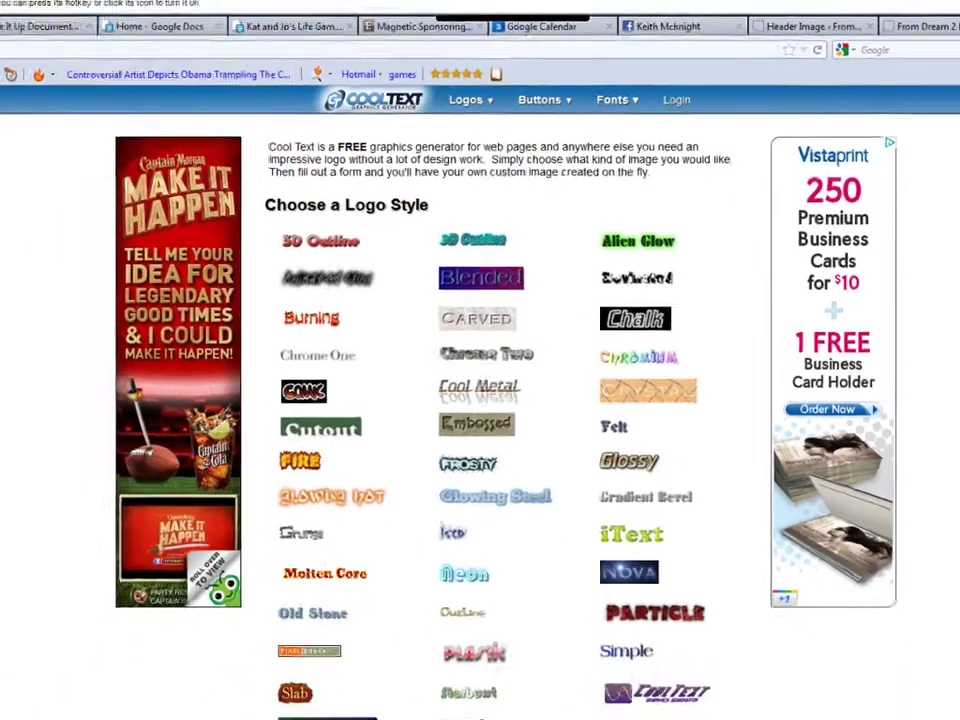
Render the three-line title logo in Cool Text's Chrome One style
left_click(192, 413)
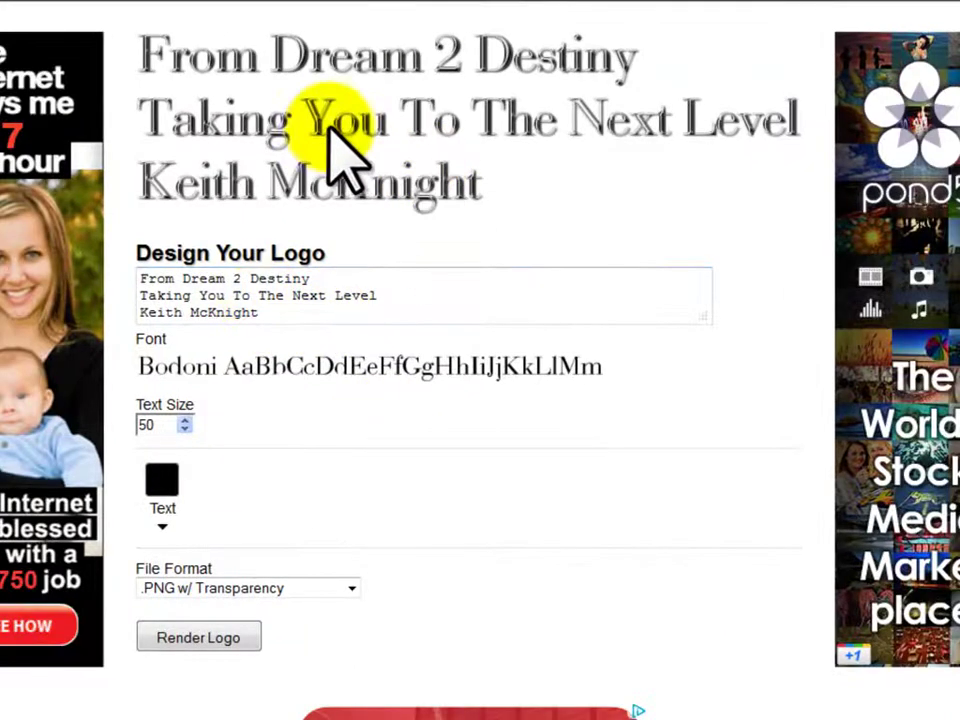
right_click(334, 126)
left_click(297, 490)
left_click(197, 632)
Open the rendered Chrome One logo as a standalone image and save it to the computer
right_click(343, 122)
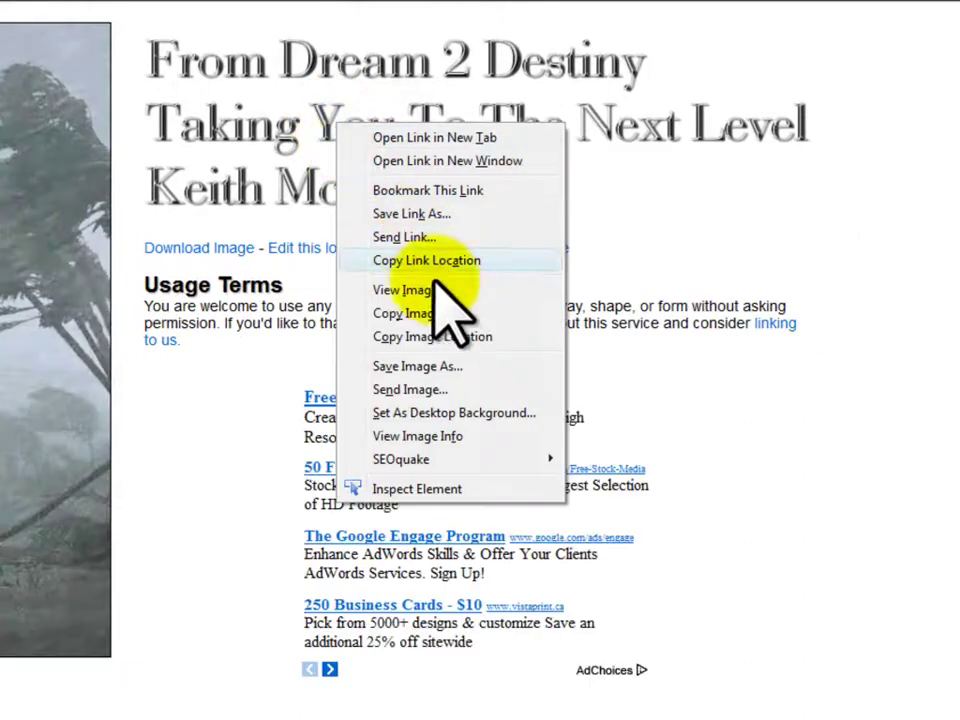
left_click(435, 290)
right_click(10, 150)
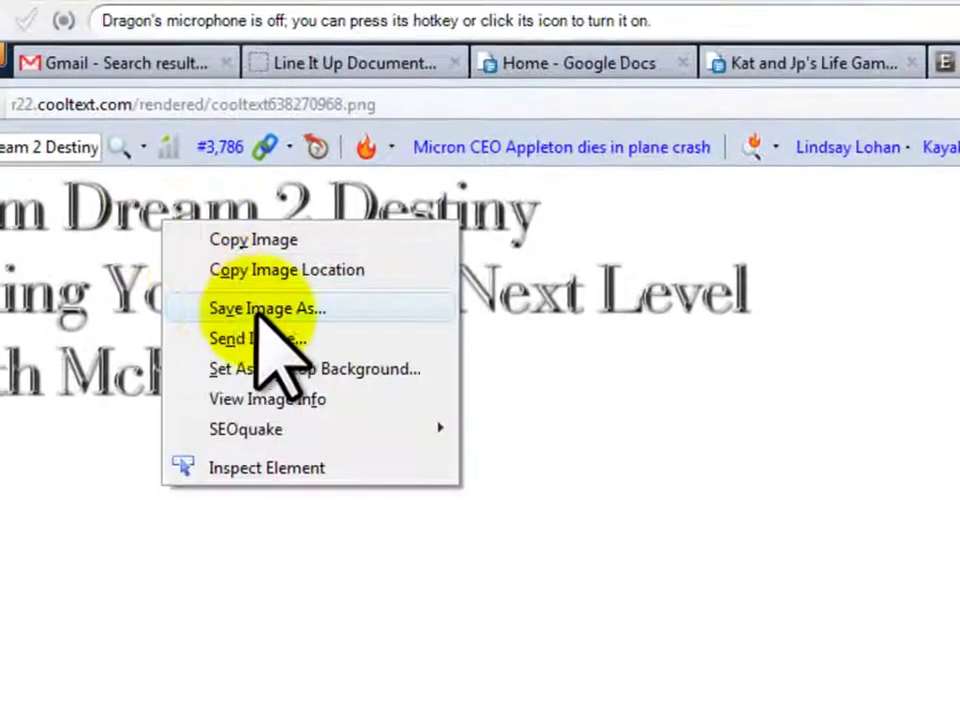
left_click(72, 236)
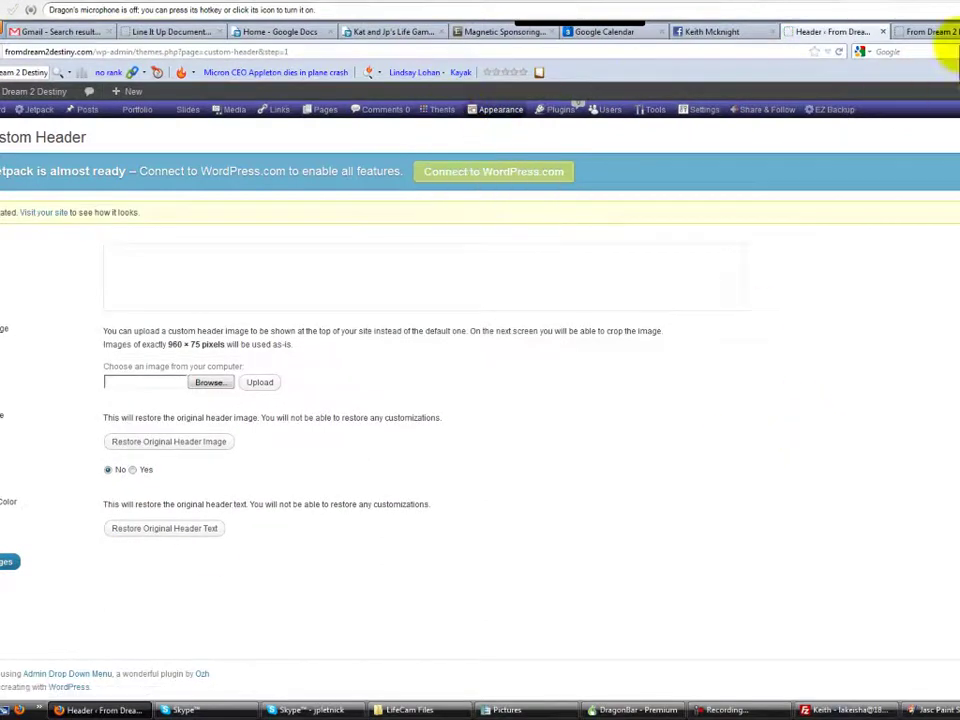
Upload the saved 'From Dream 2 Destiny' logo as the Thesis header image
left_click(932, 33)
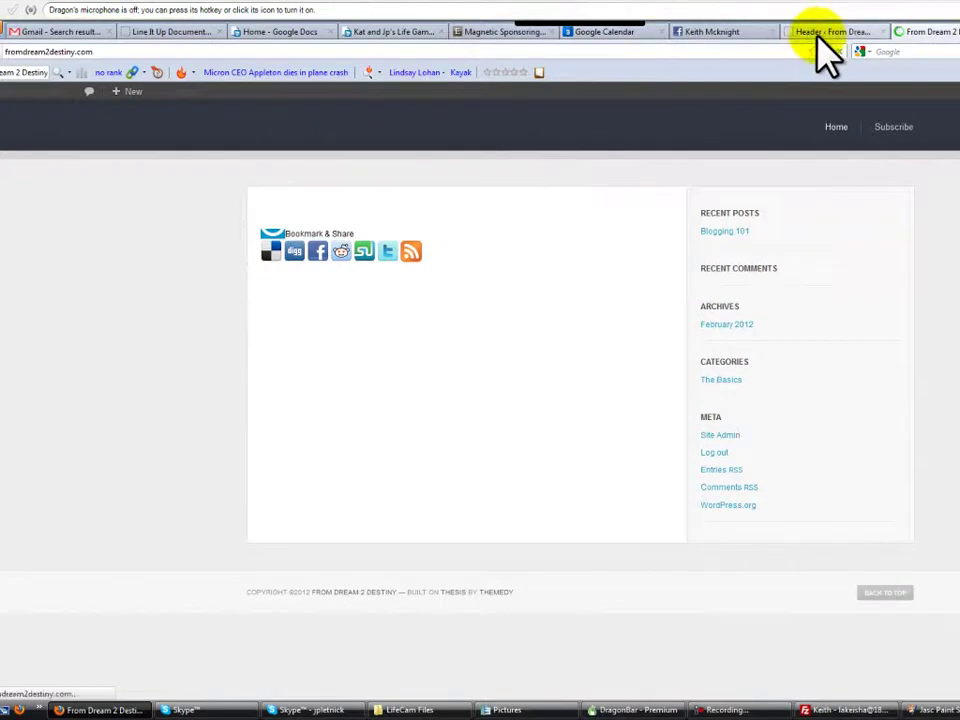
left_click(818, 36)
mouse_move(440, 107)
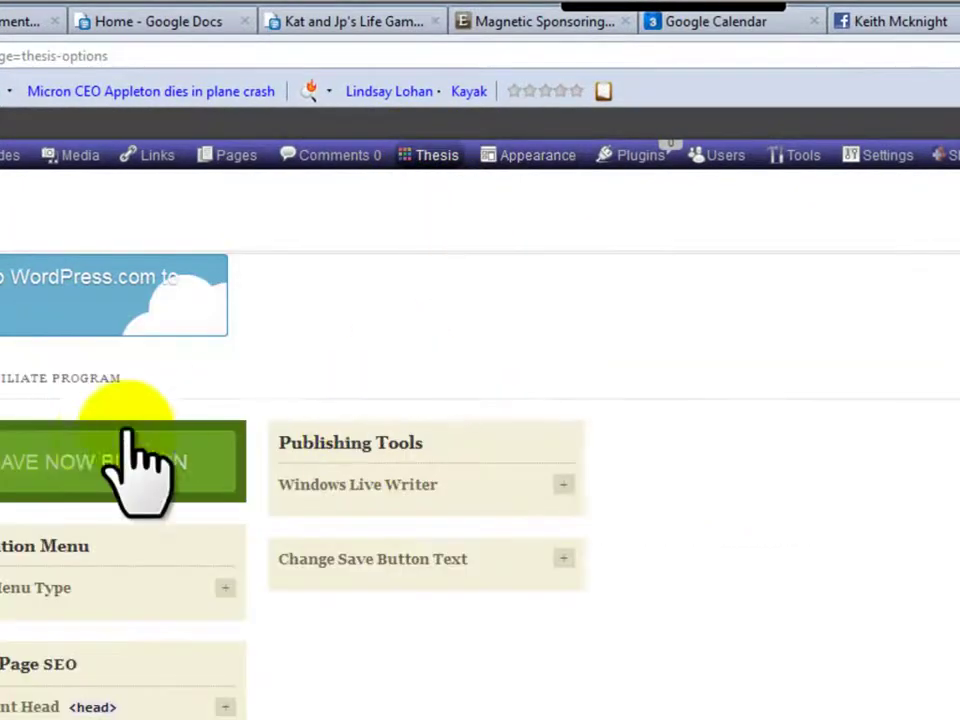
mouse_move(452, 152)
left_click(459, 250)
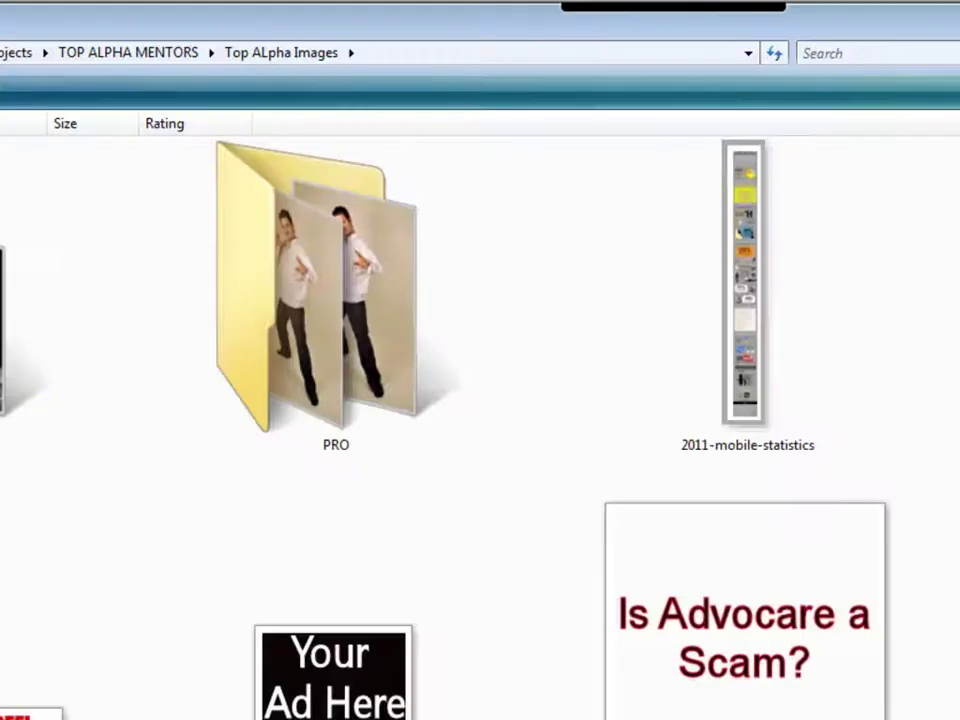
scroll(349, 437, "down", 5)
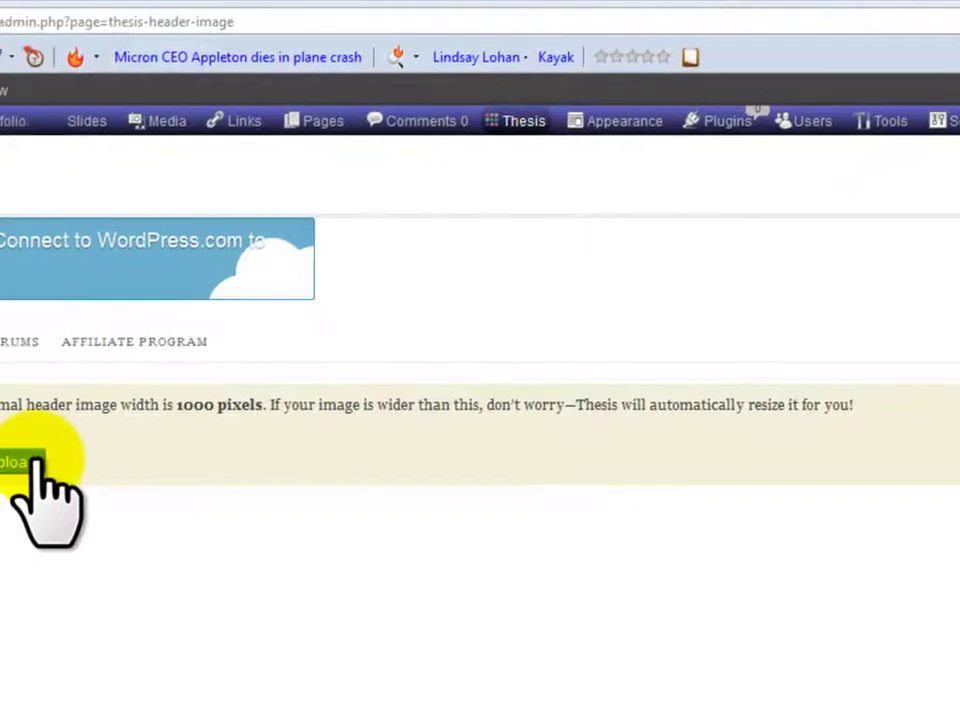
left_click(32, 461)
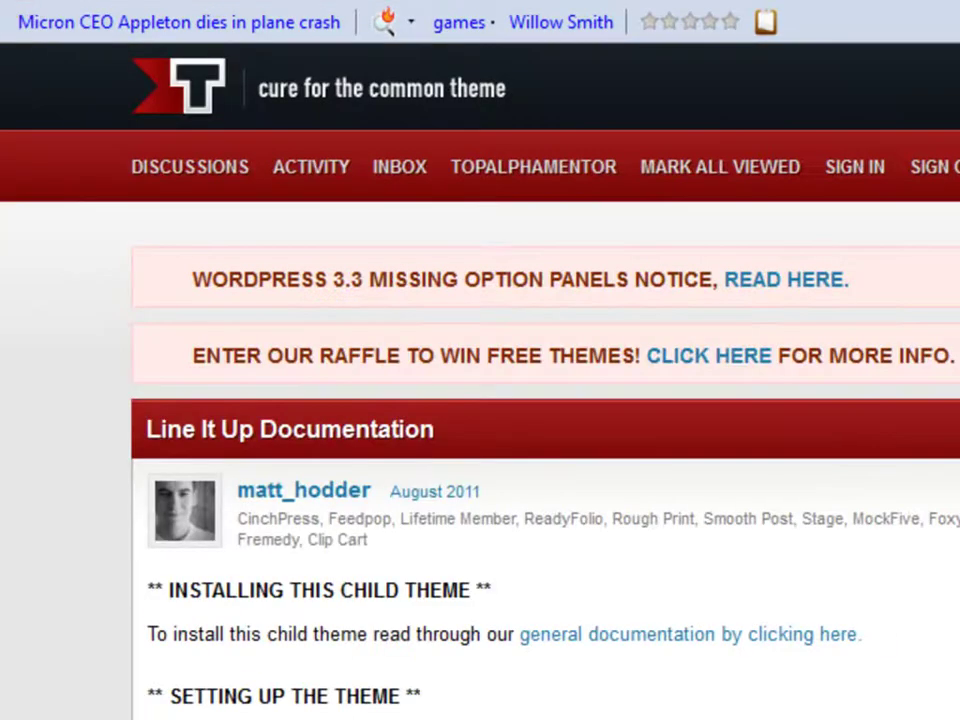
scroll(480, 400, "down", 2)
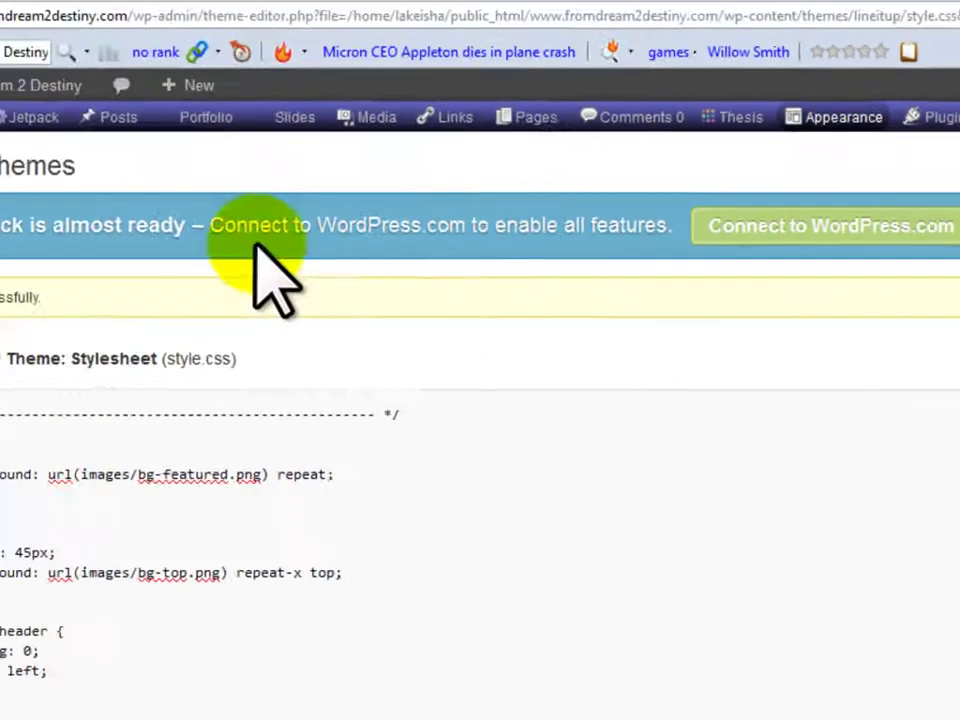
Start a new slide with the Kitchen Sink formatting row shown, checking the theme's slider instructions
mouse_move(296, 117)
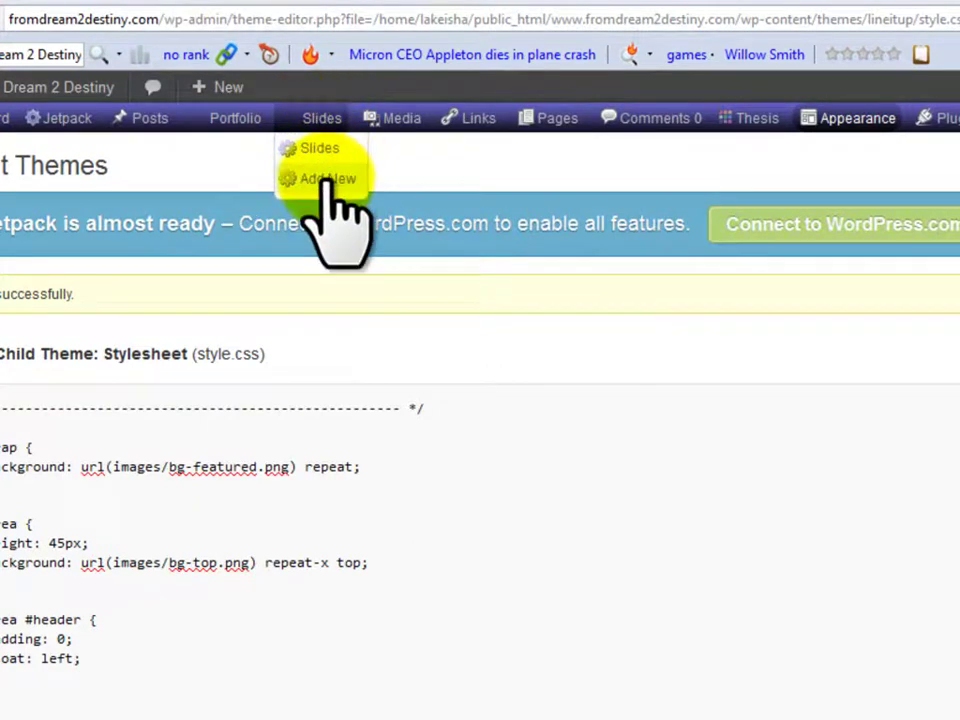
left_click(327, 180)
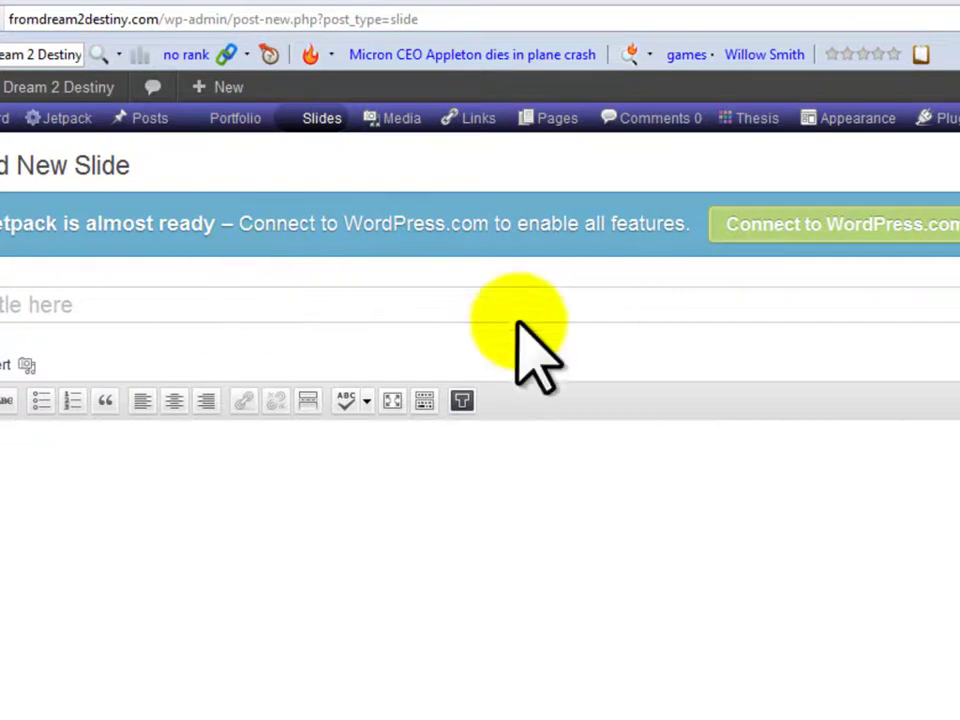
left_click(424, 400)
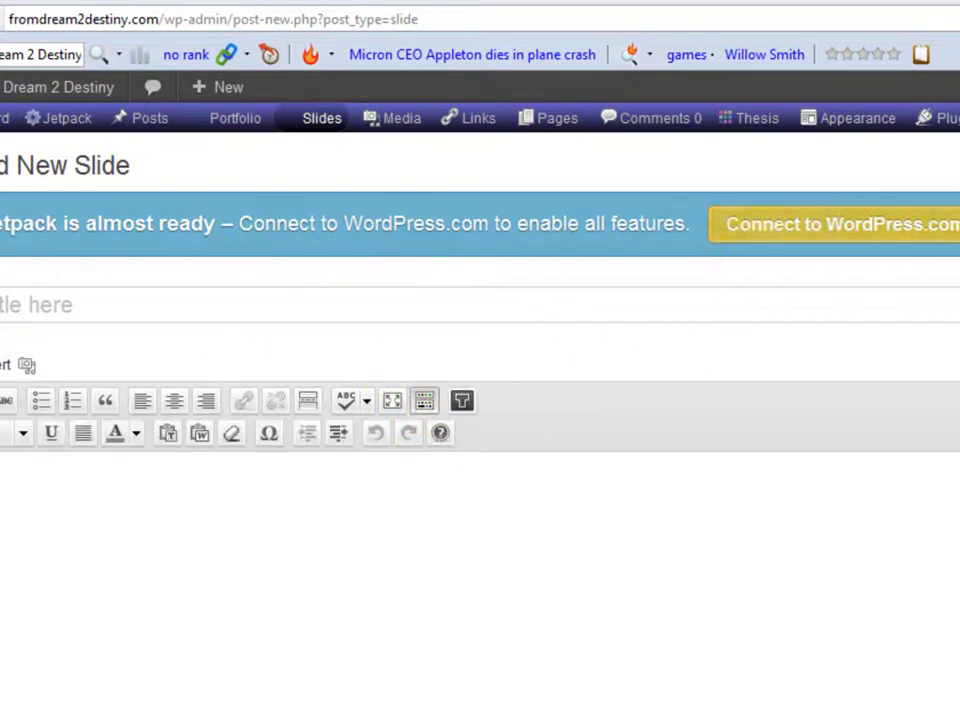
left_click(245, 2)
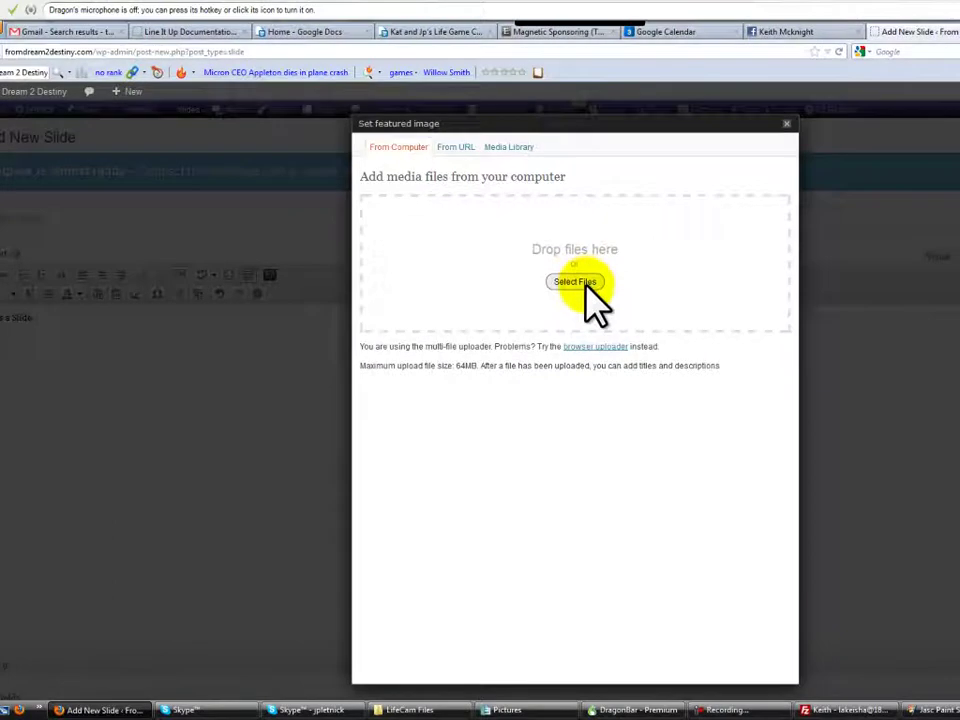
Upload channels3_background.jpg from the computer into the slide's media window
left_click(587, 284)
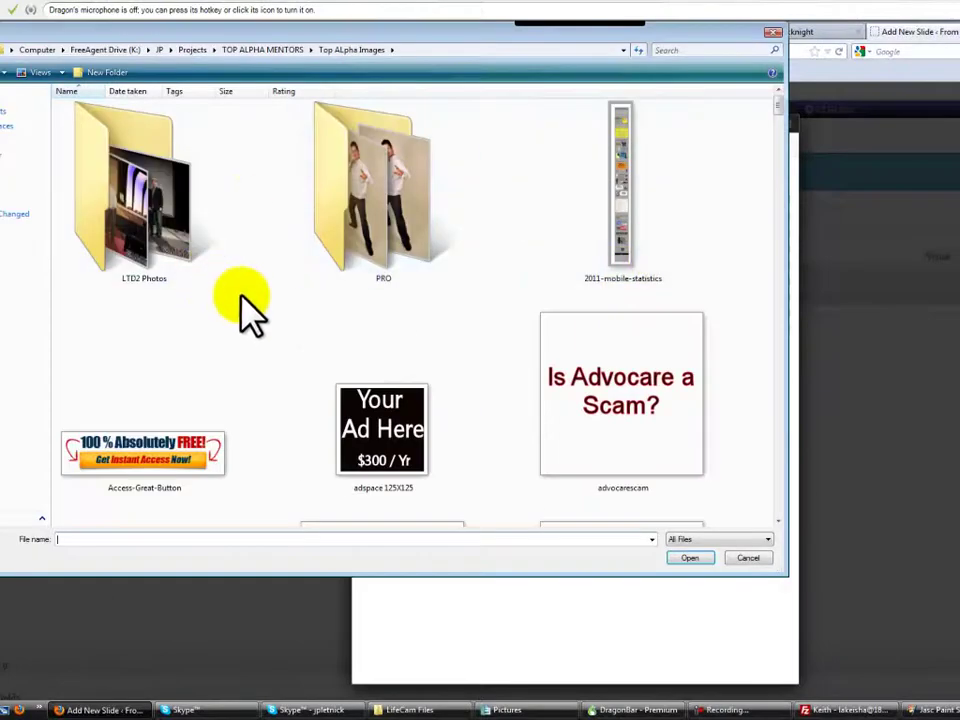
scroll(510, 306, "down", 3)
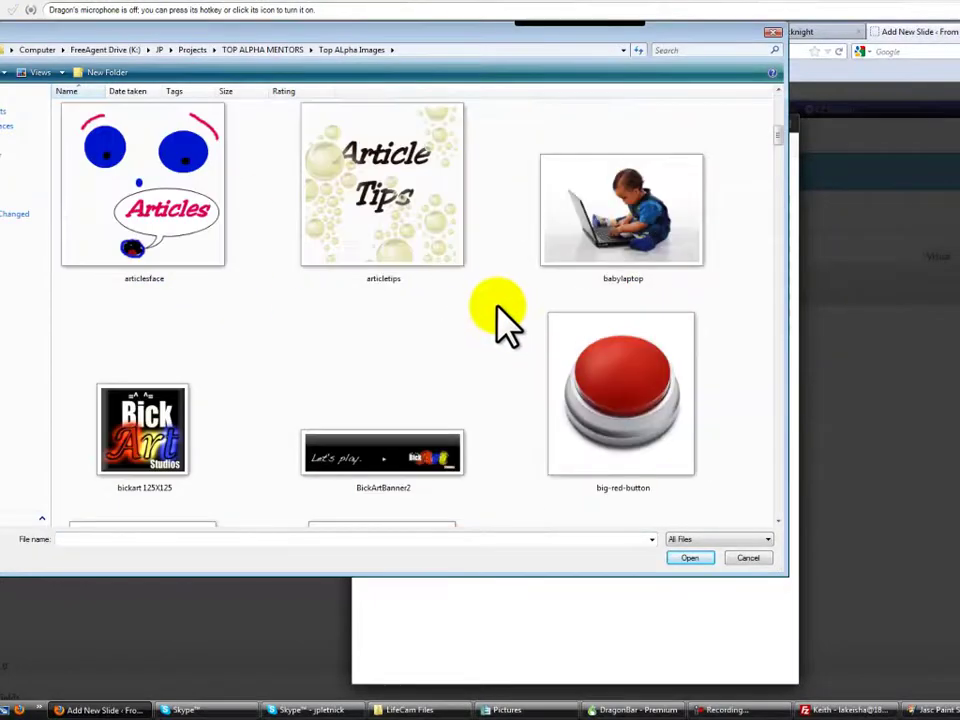
scroll(482, 304, "down", 2)
scroll(441, 310, "down", 3)
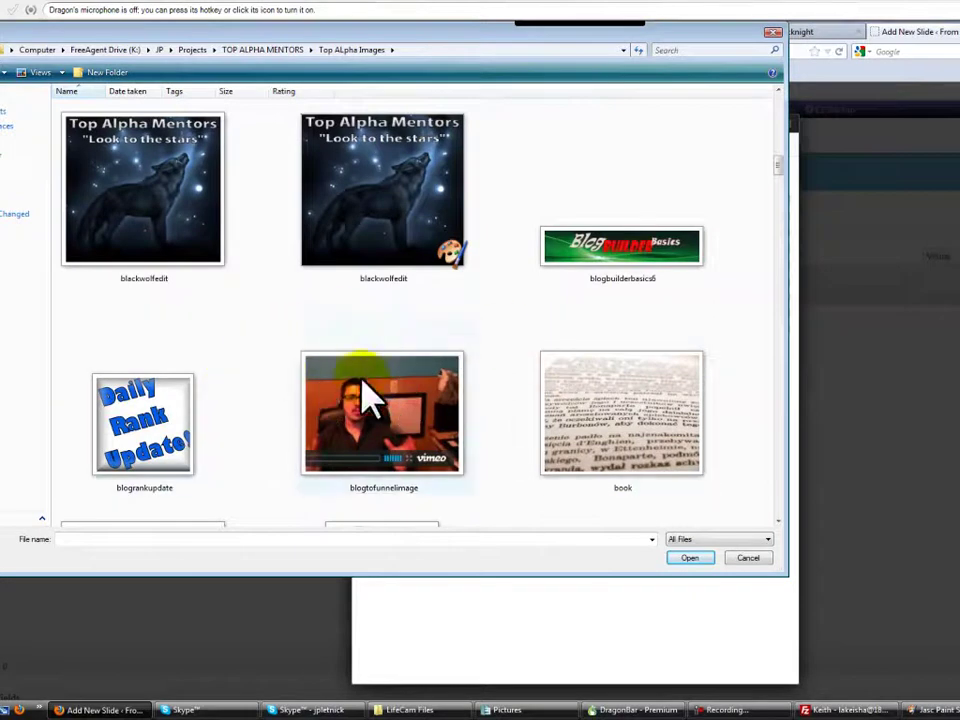
scroll(268, 400, "down", 3)
scroll(268, 400, "down", 3)
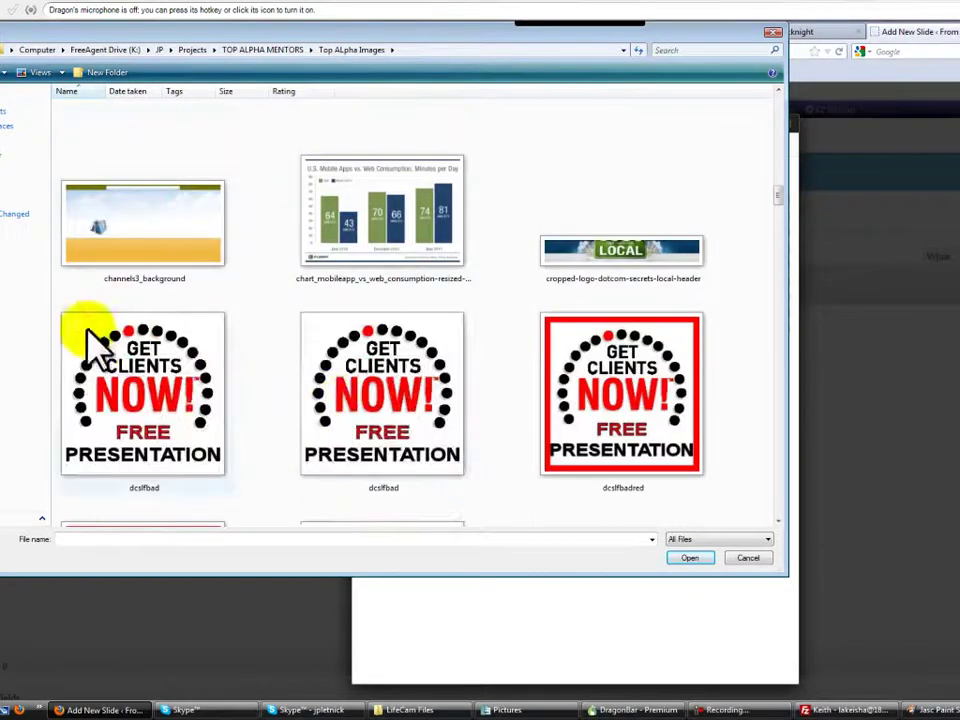
left_click(113, 246)
left_click(690, 557)
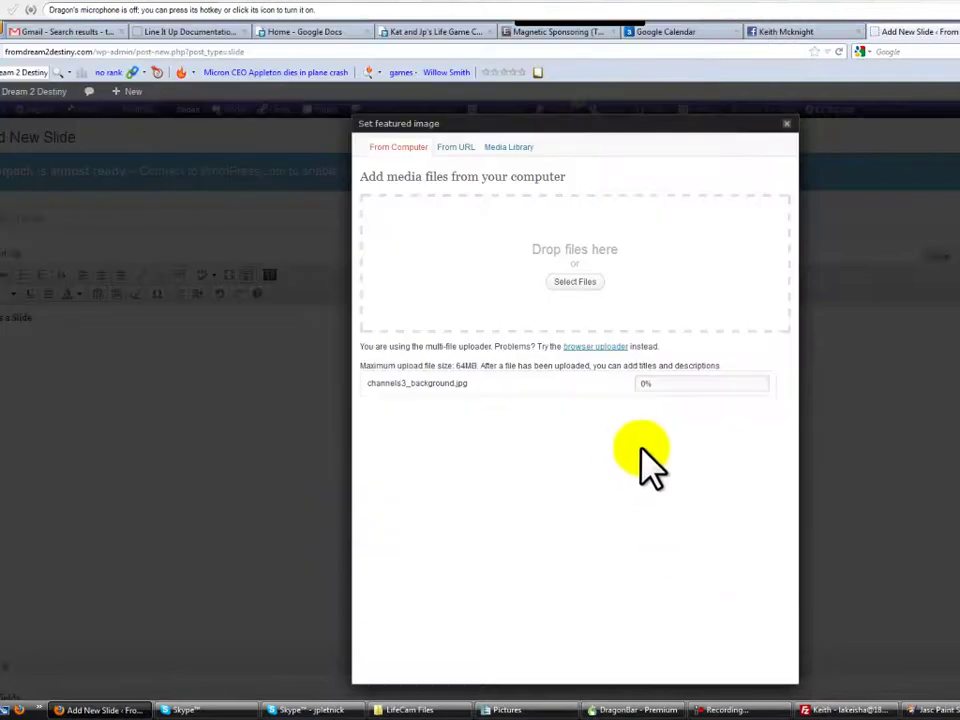
Set channels3_background as the slide's featured image and save all changes
scroll(538, 428, "down", 5)
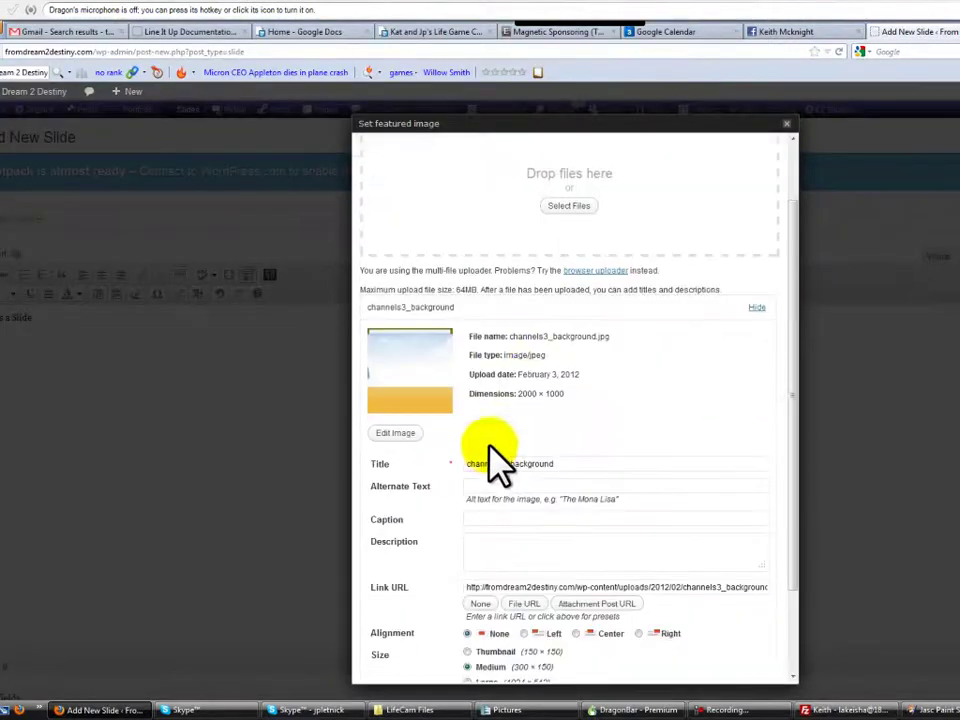
scroll(501, 456, "up", 5)
scroll(515, 350, "down", 3)
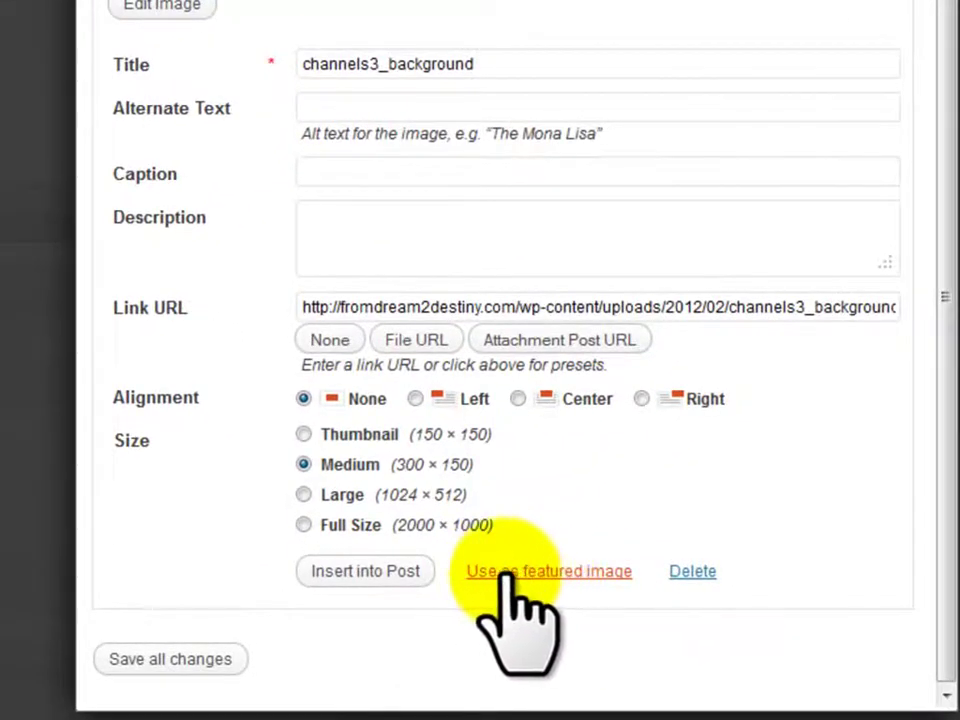
left_click(515, 574)
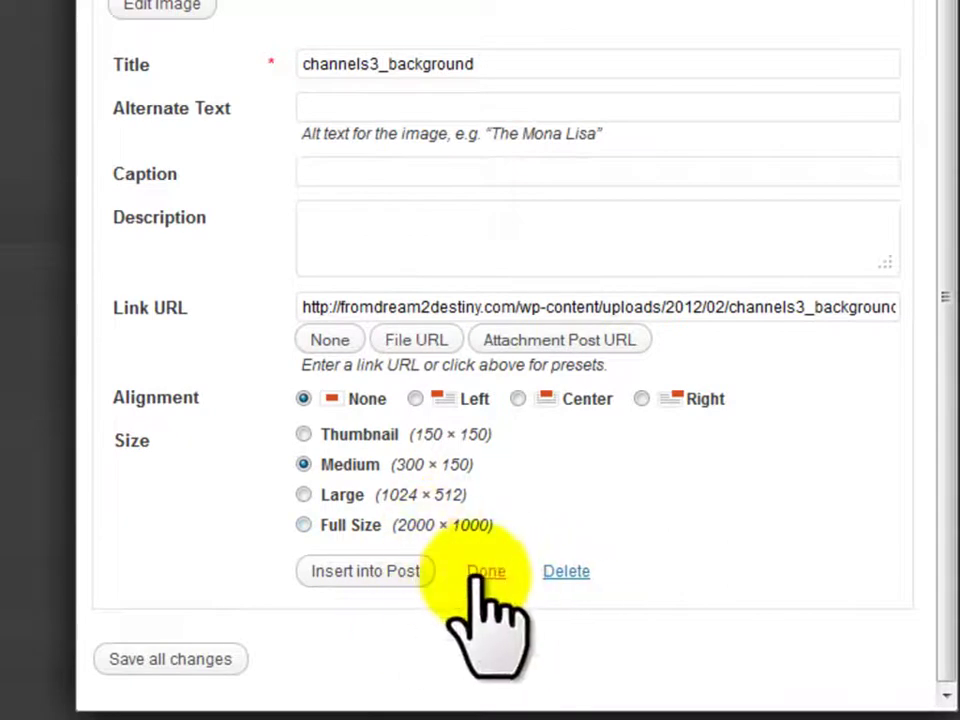
left_click(206, 662)
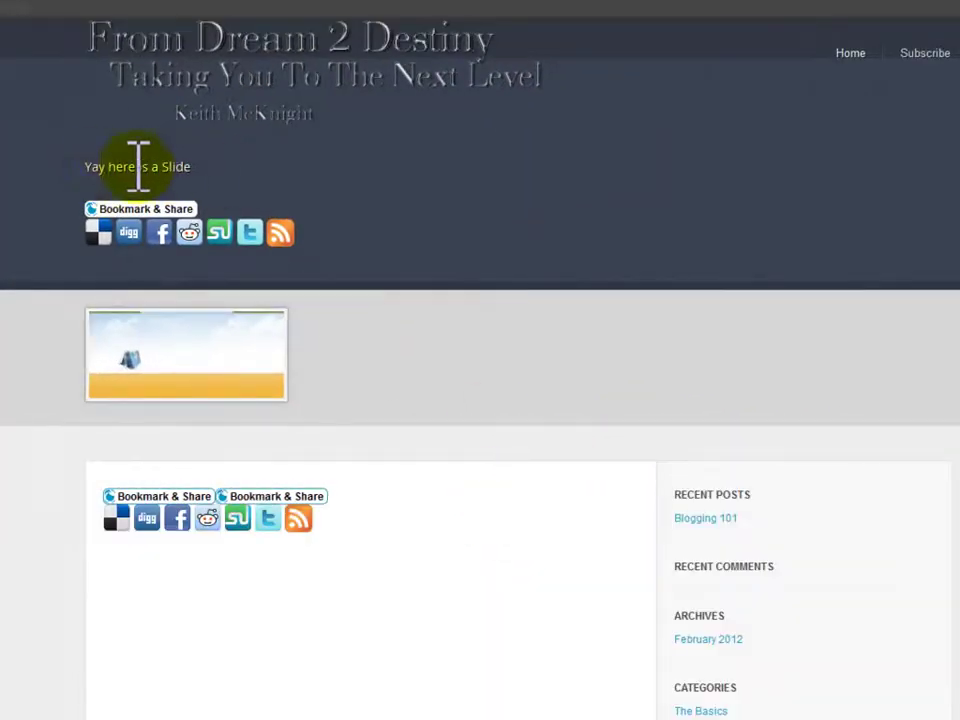
Close the AddThis bookmark-sharing popup on the live site
mouse_move(90, 210)
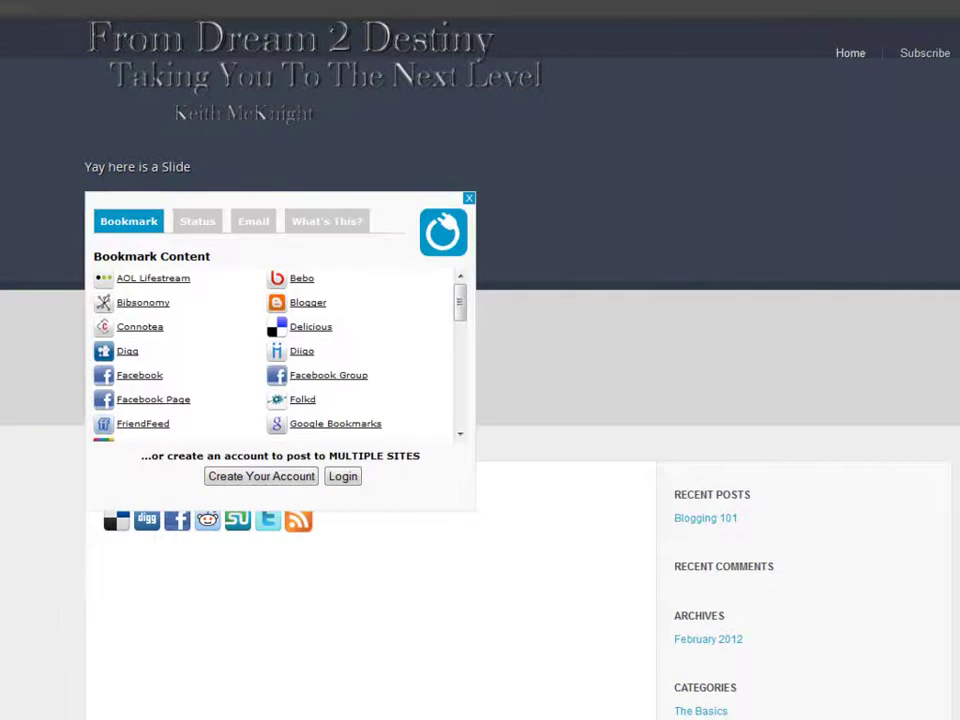
left_click(469, 198)
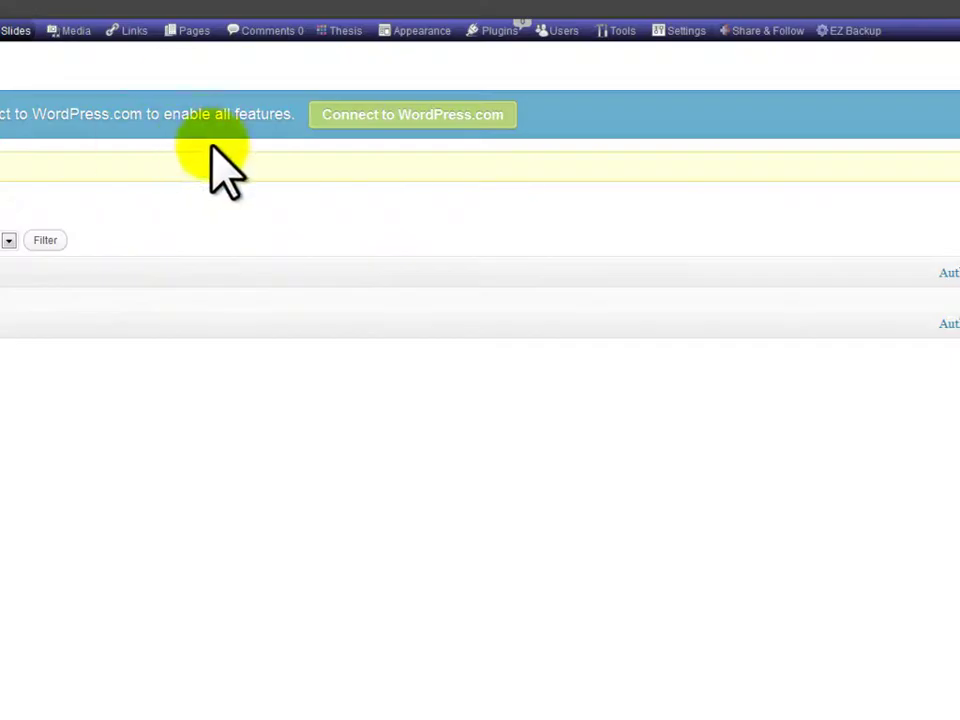
Open Thesis Site Options and expand the Navigation Menu type settings
mouse_move(433, 40)
mouse_move(347, 30)
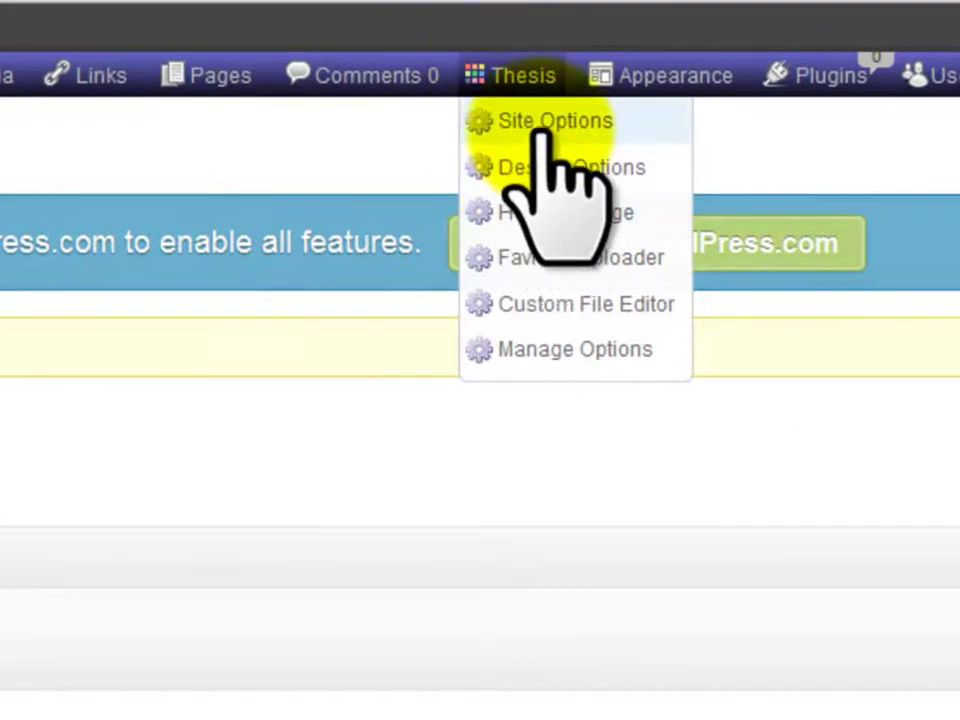
left_click(510, 125)
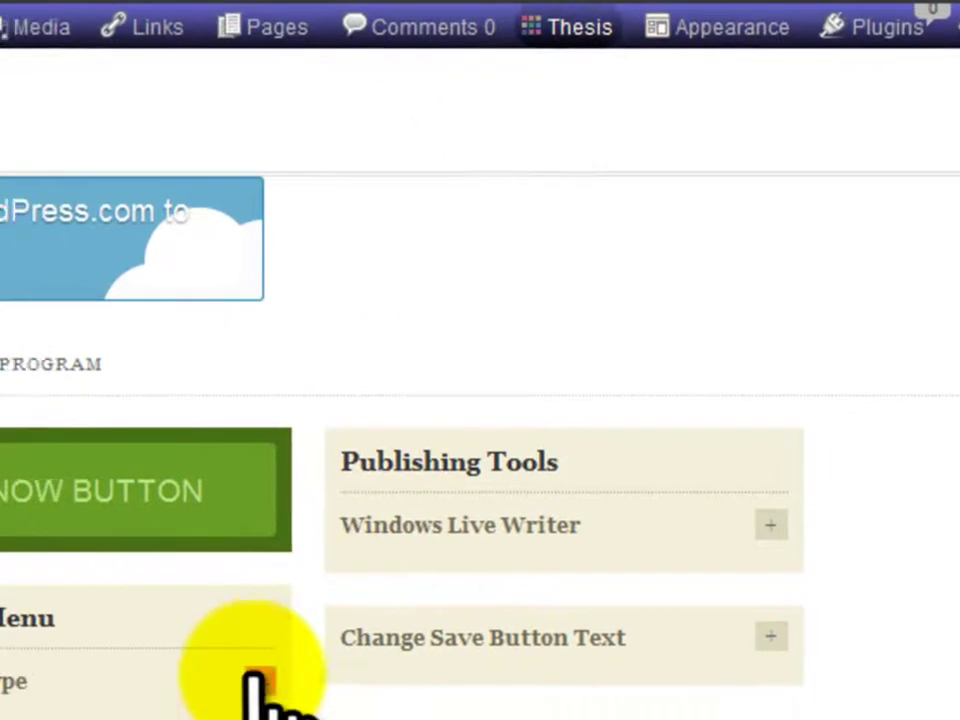
left_click(257, 688)
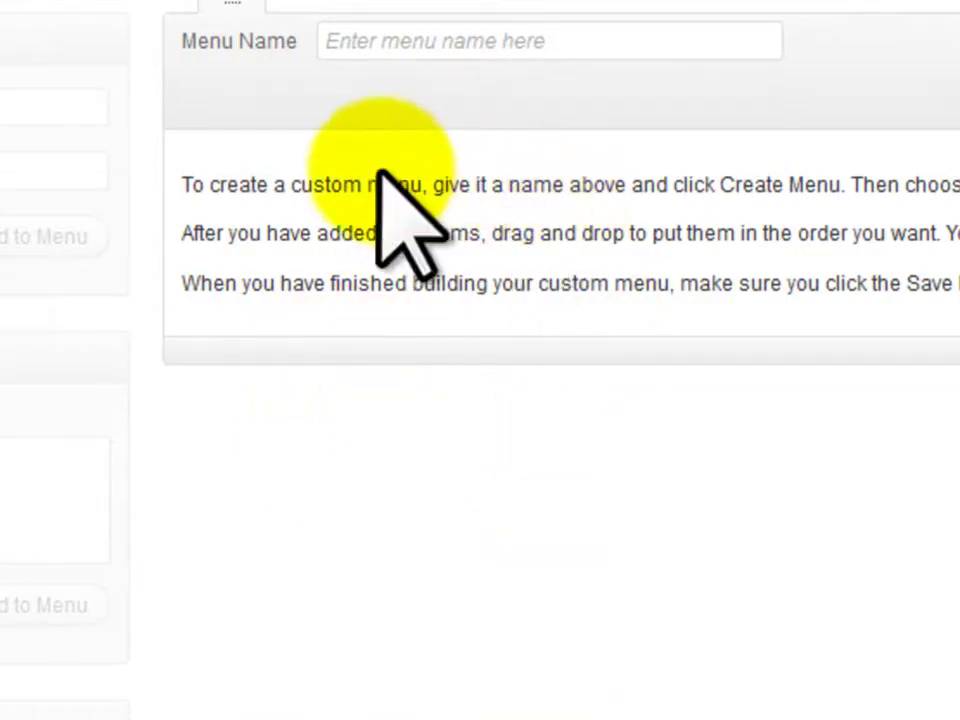
Name the new menu 'Primary Menu' and create it
left_click(424, 50)
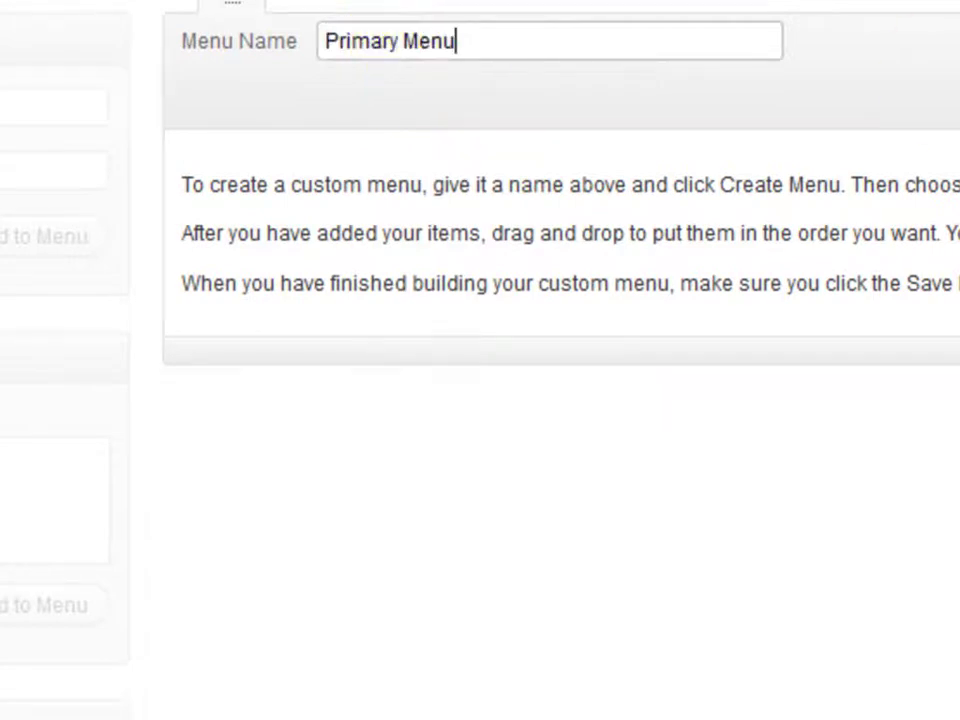
key("Tab")
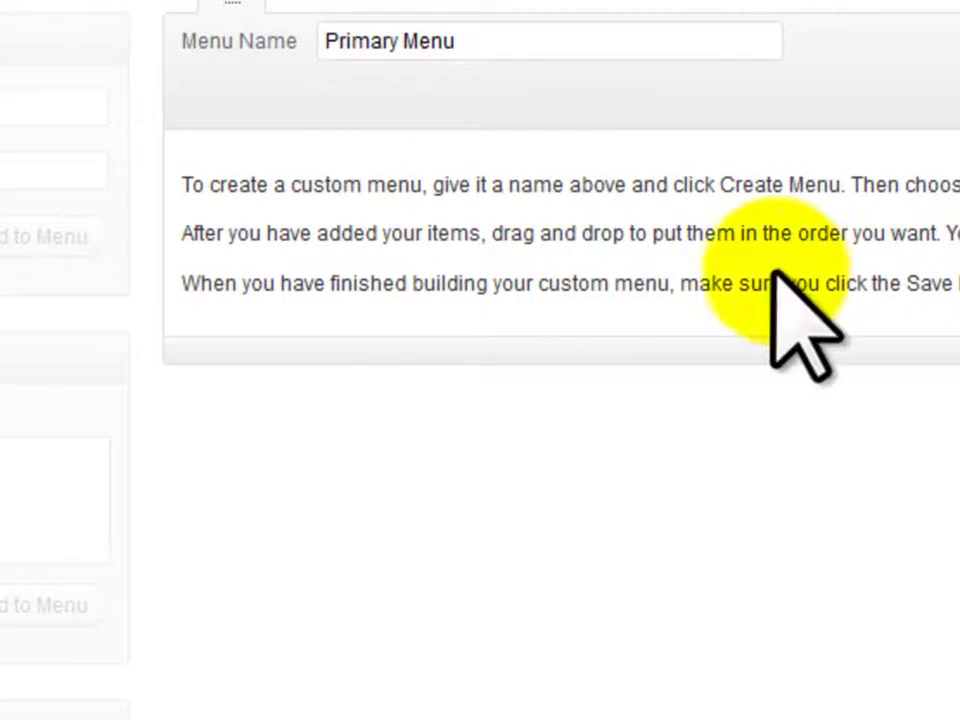
key("Return")
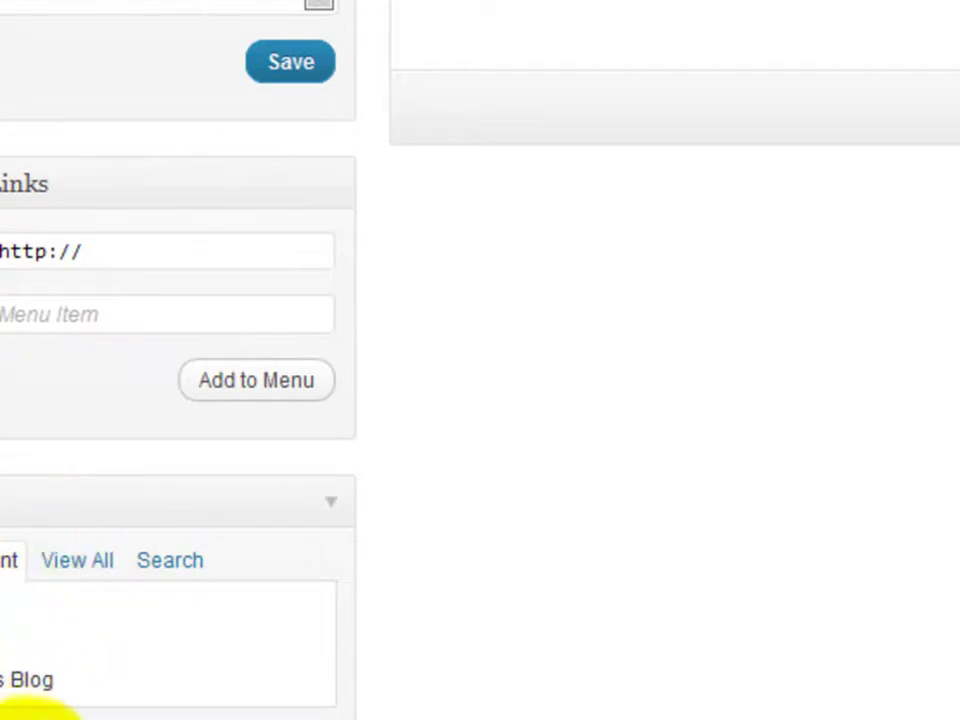
Add the About and Keith's Blog pages to the menu and review their item settings
left_click(182, 673)
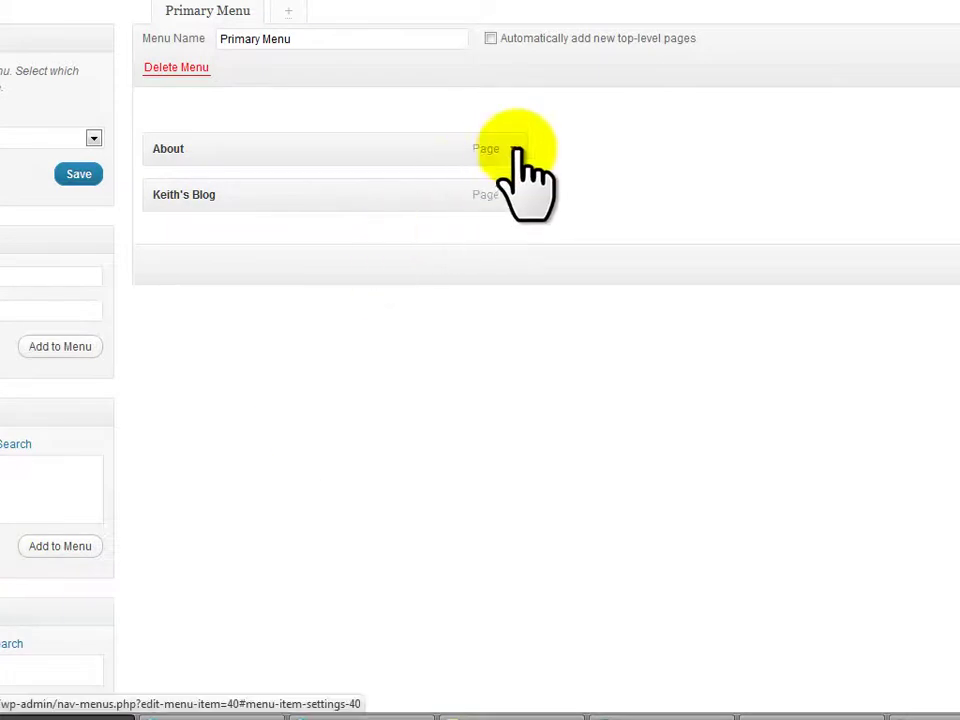
left_click(513, 150)
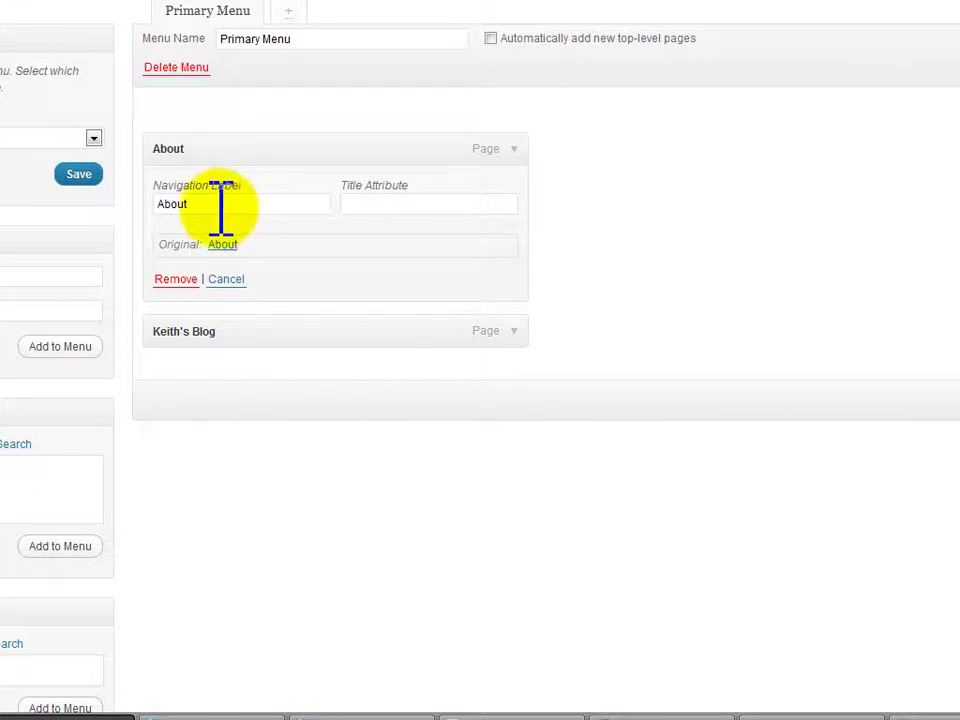
left_click_drag(221, 207, 129, 204)
left_click(352, 208)
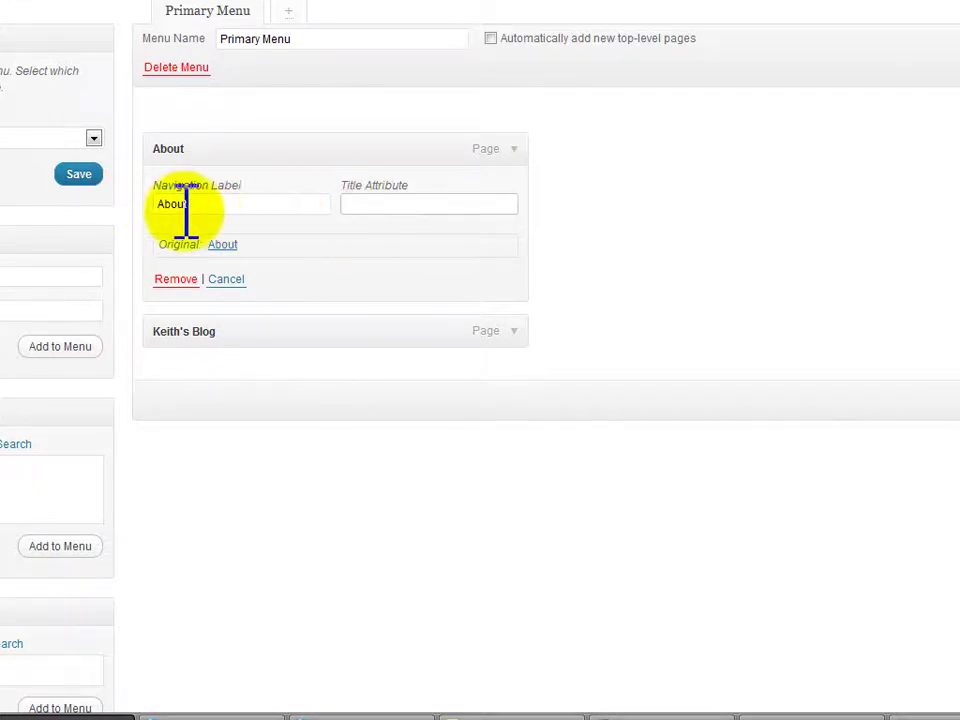
left_click(514, 332)
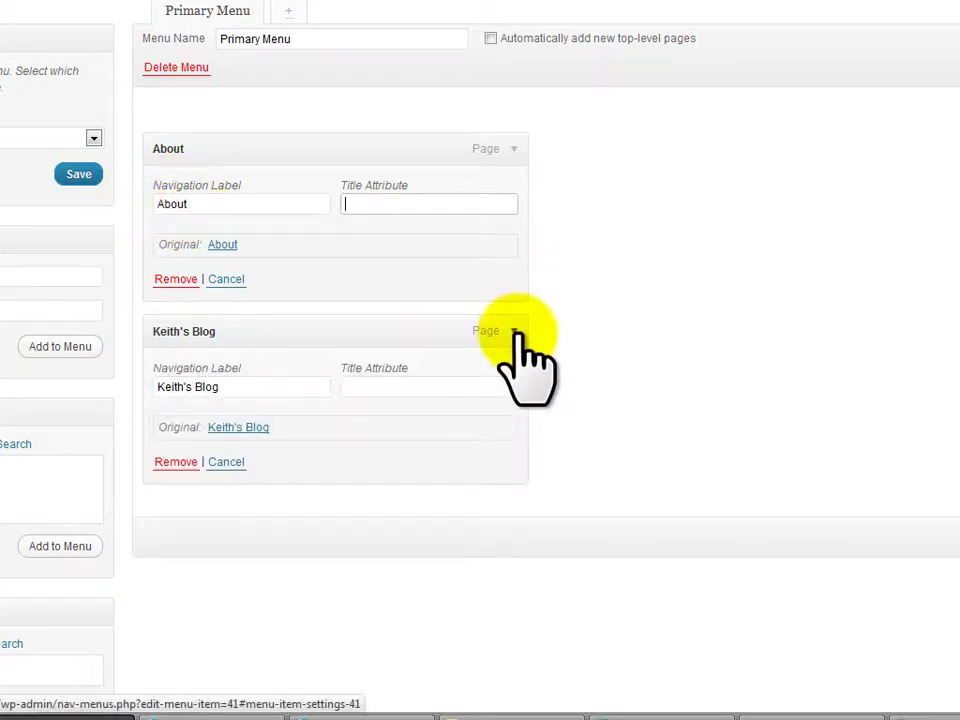
left_click(516, 331)
left_click(512, 150)
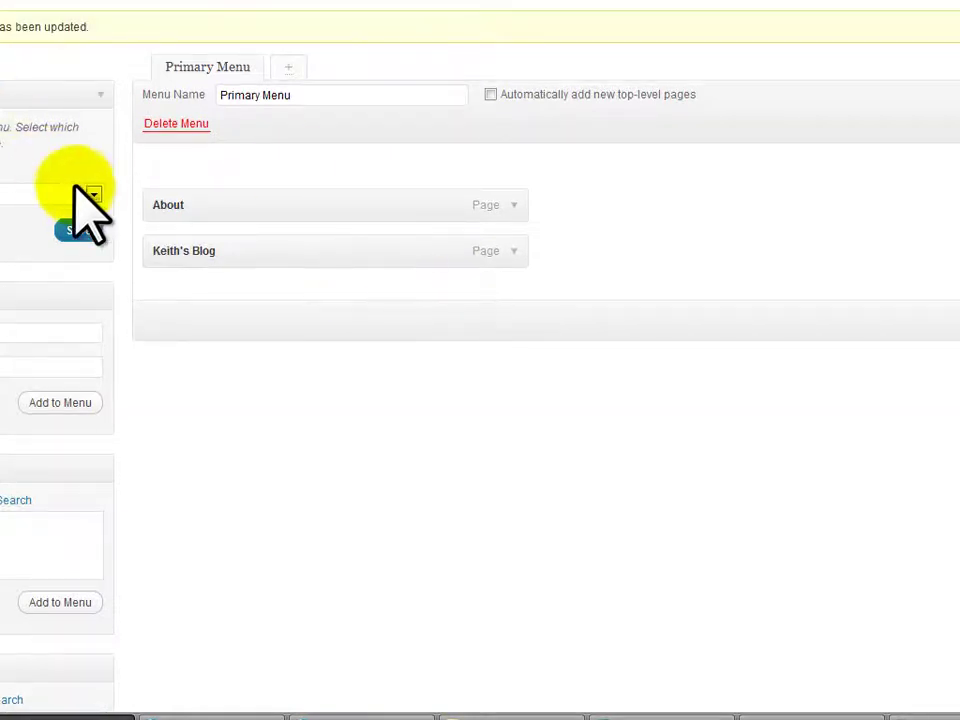
Assign Primary Menu to the theme's menu location and save
left_click(88, 192)
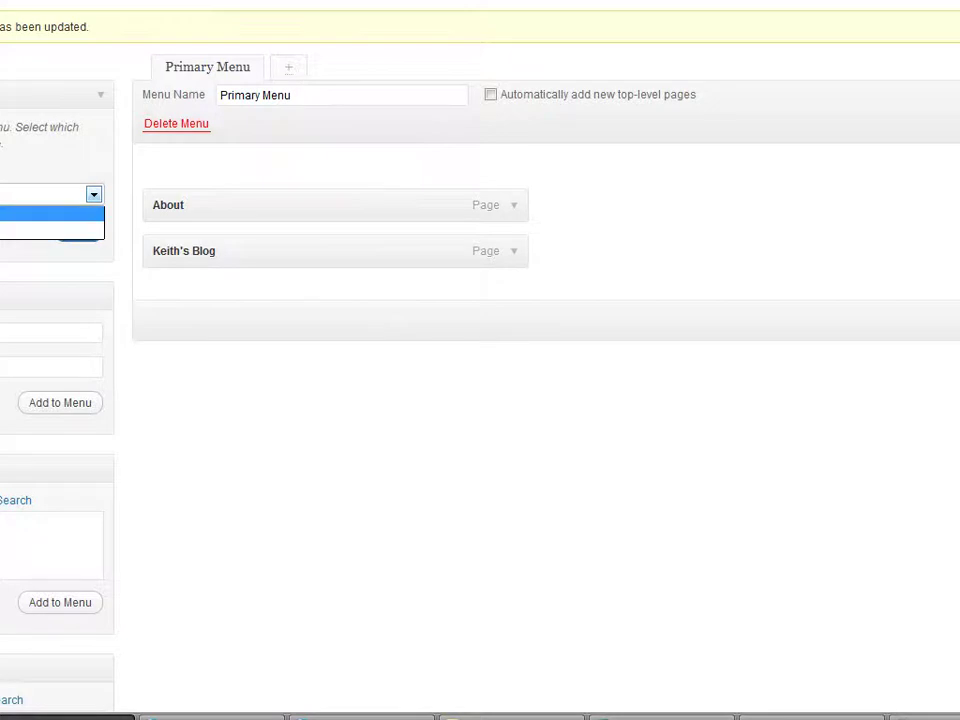
left_click(50, 230)
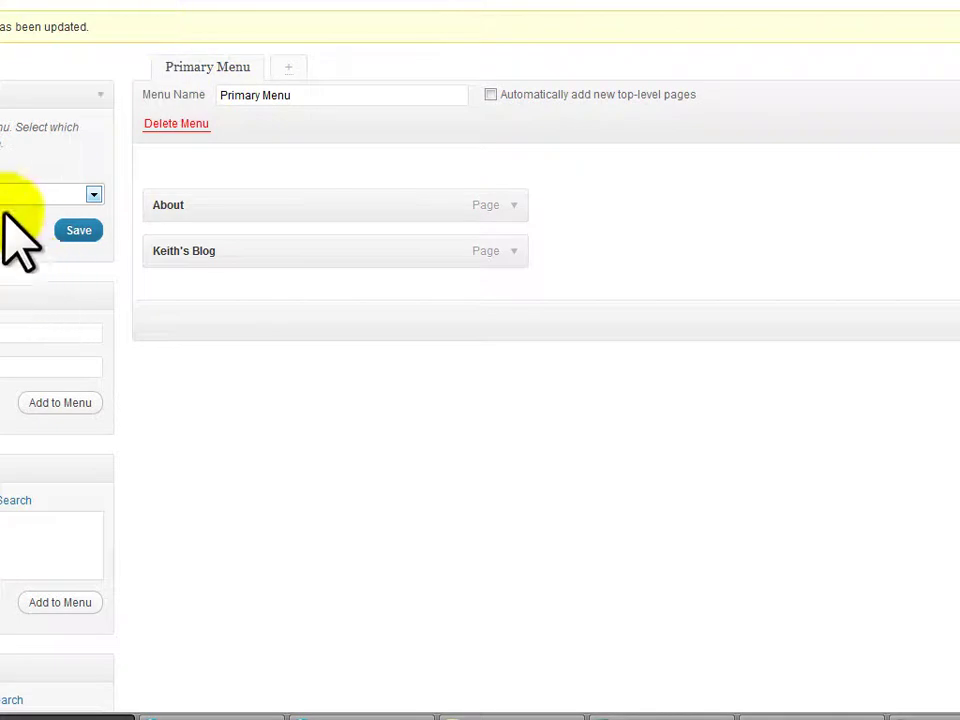
left_click(79, 232)
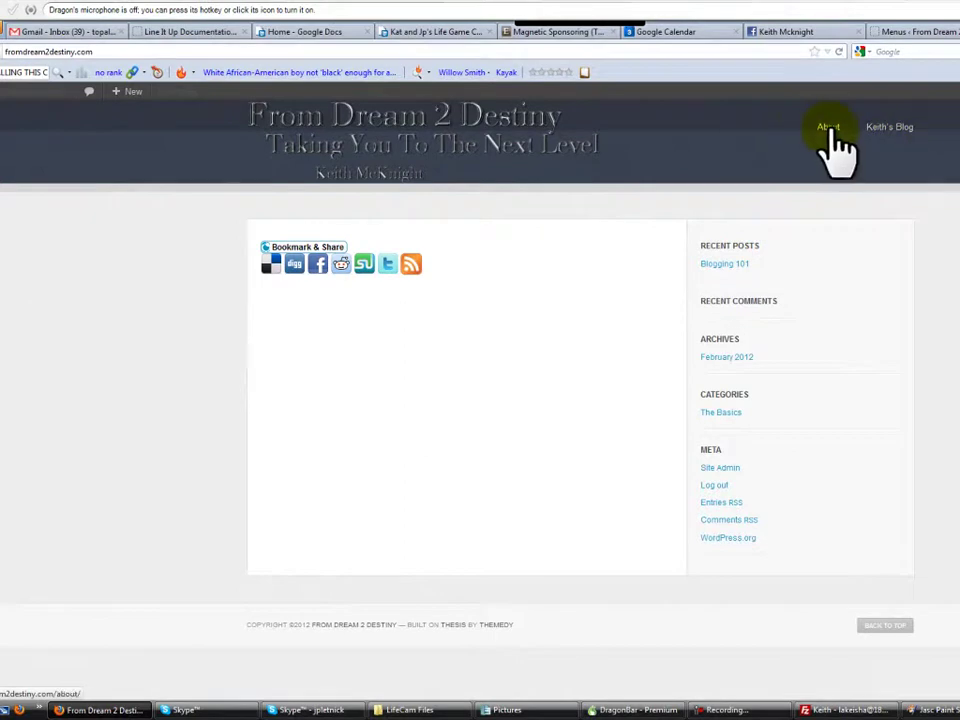
Open the About page from the live site's navigation menu
left_click(852, 131)
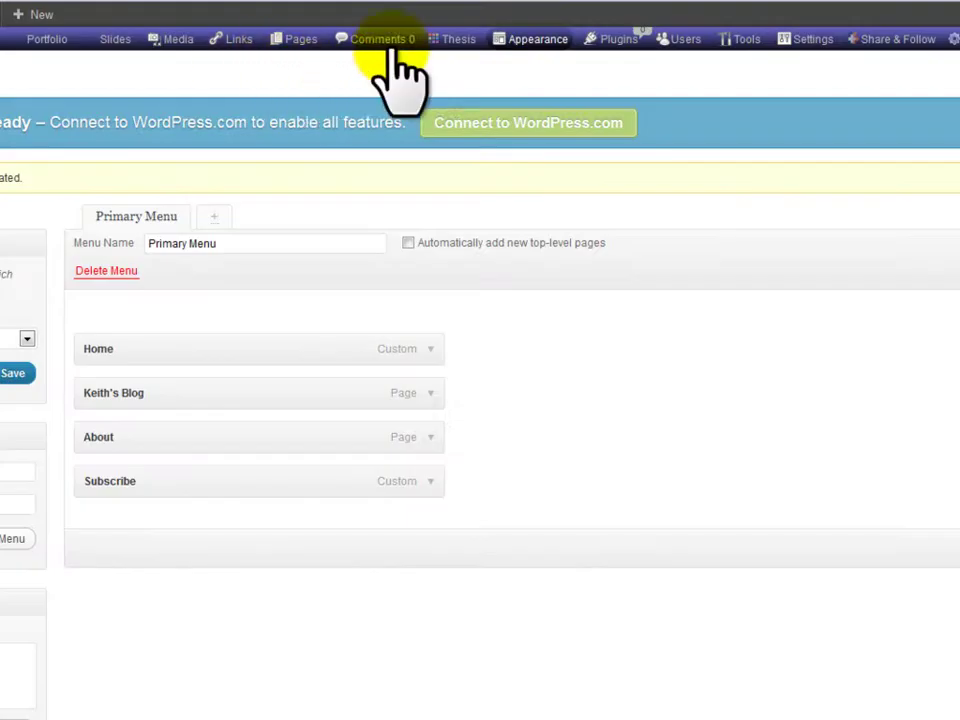
mouse_move(524, 48)
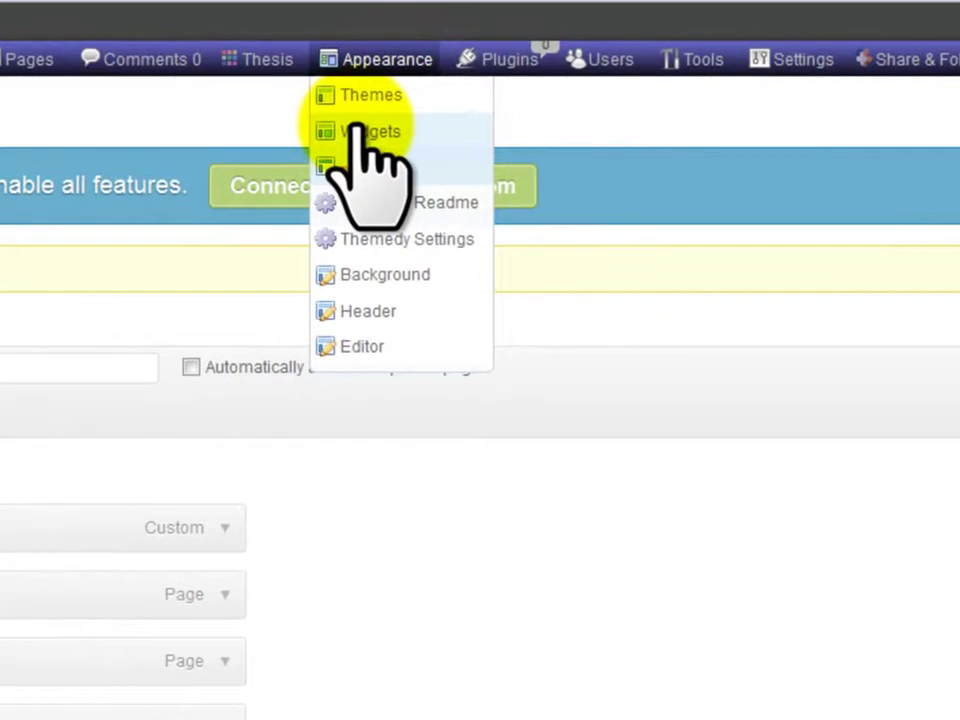
Drag the Themedy - 125x125 Ads widget into the sidebar on the Widgets page
left_click(390, 131)
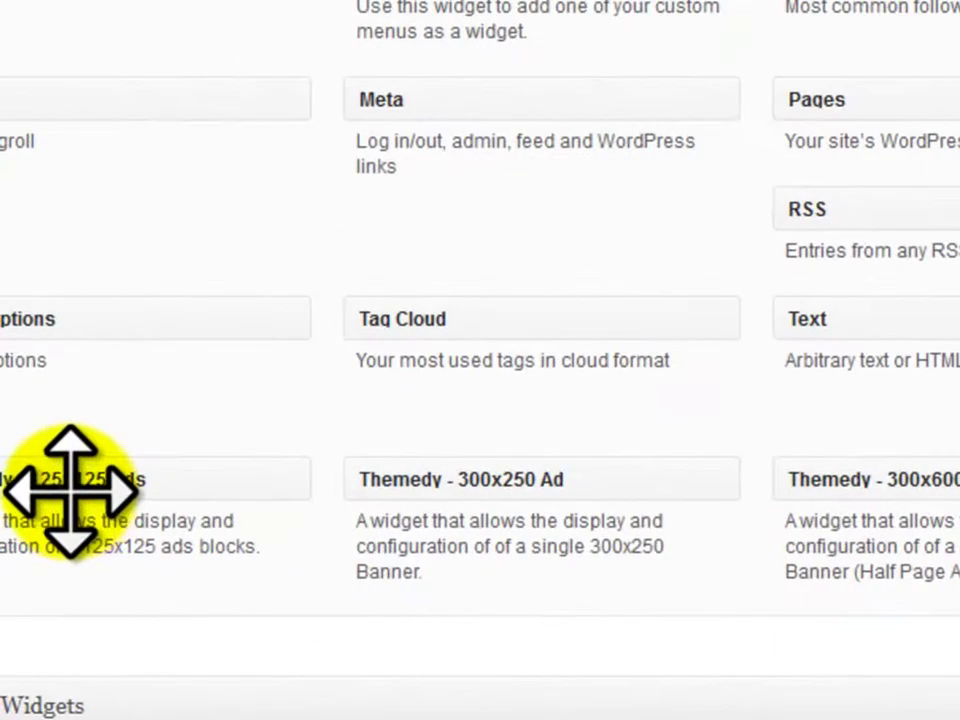
left_click_drag(71, 489, 959, 475)
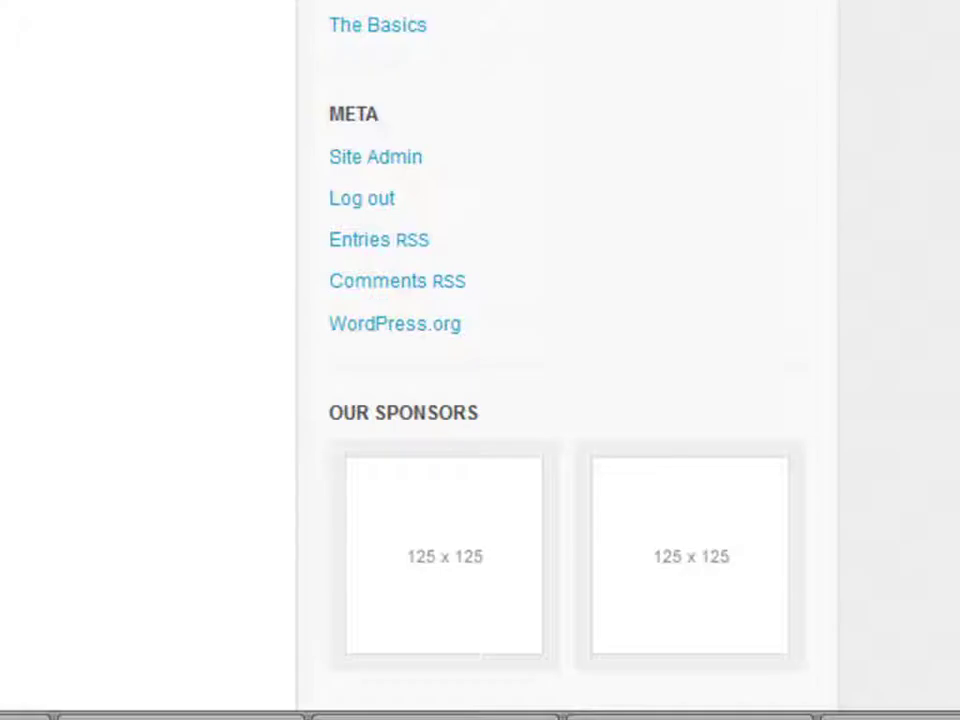
Scroll the sidebar to the Our Sponsors block with its two 125 x 125 ad slots
scroll(90, 40, "down", 2)
scroll(62, 10, "down", 1)
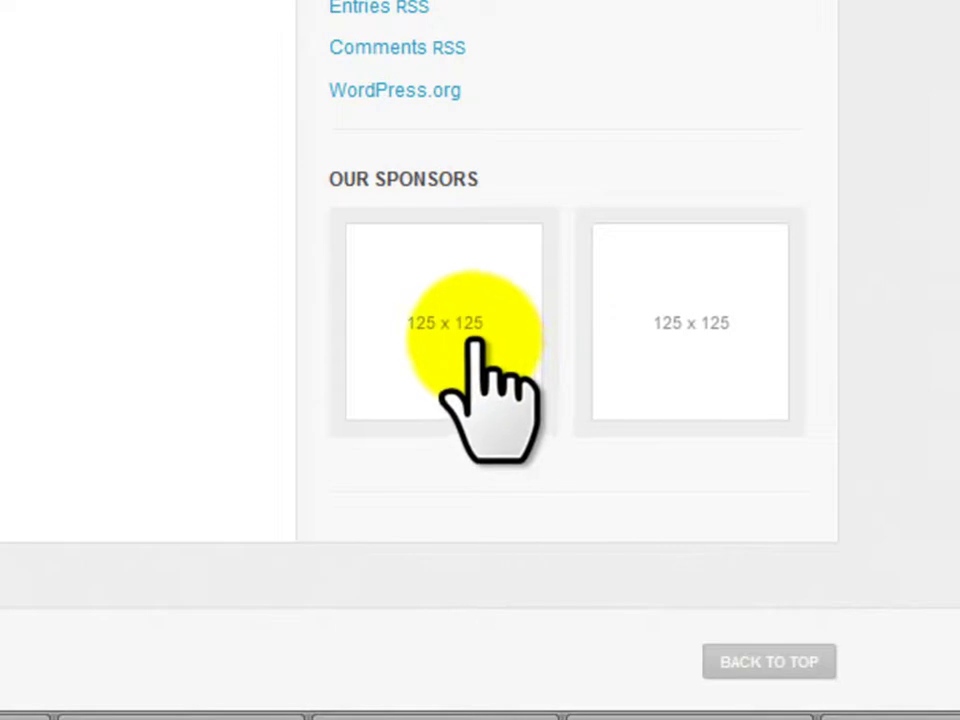
scroll(450, 418, "up", 2)
scroll(439, 330, "down", 2)
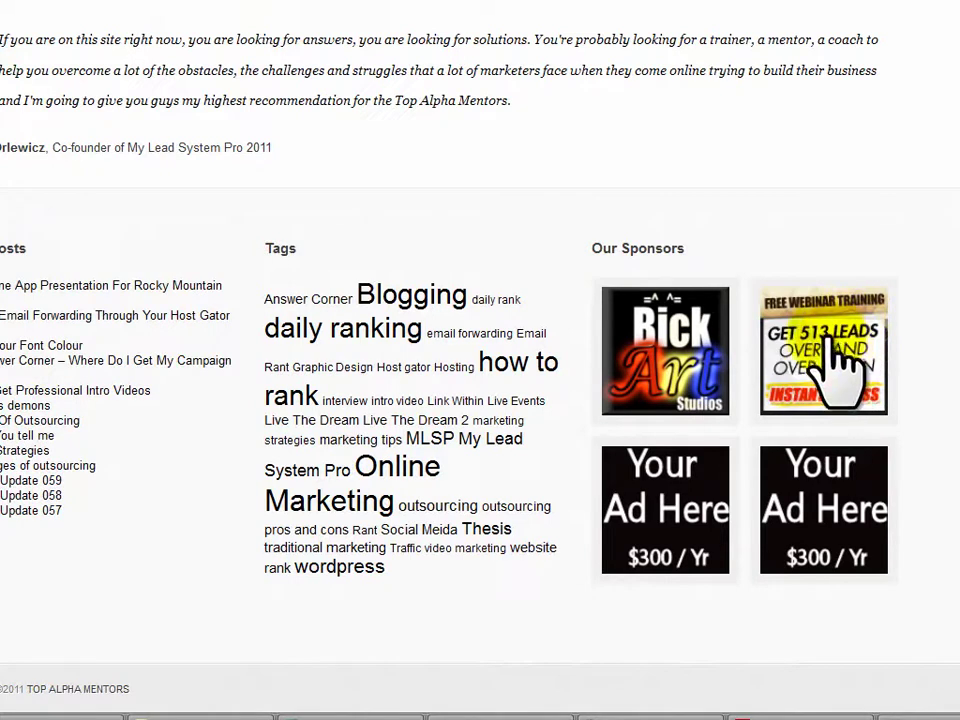
left_click(833, 340)
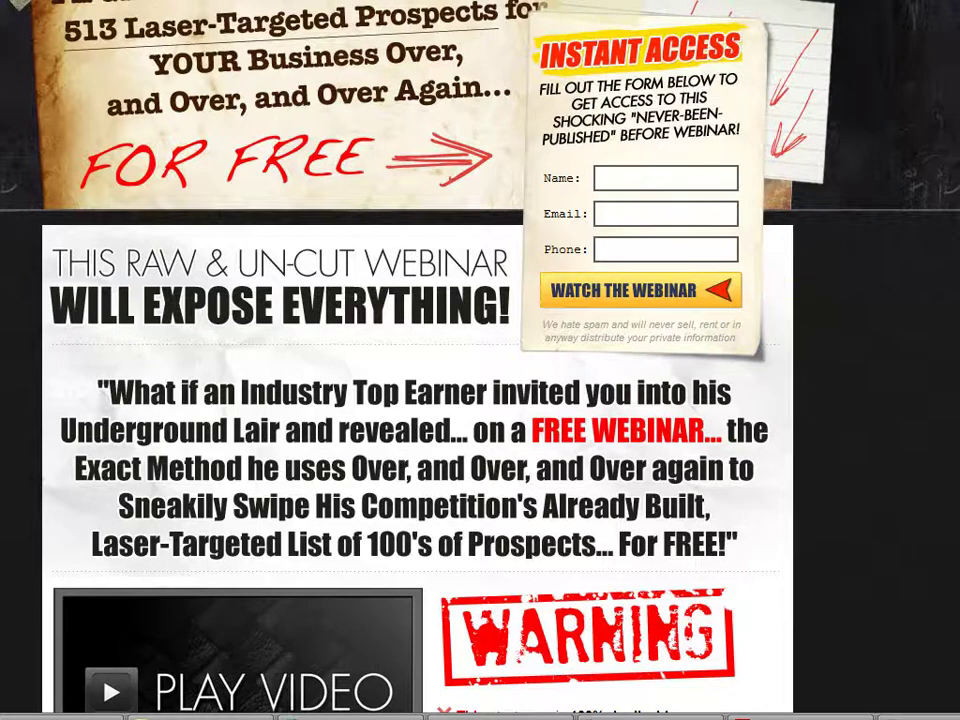
key("alt+Left")
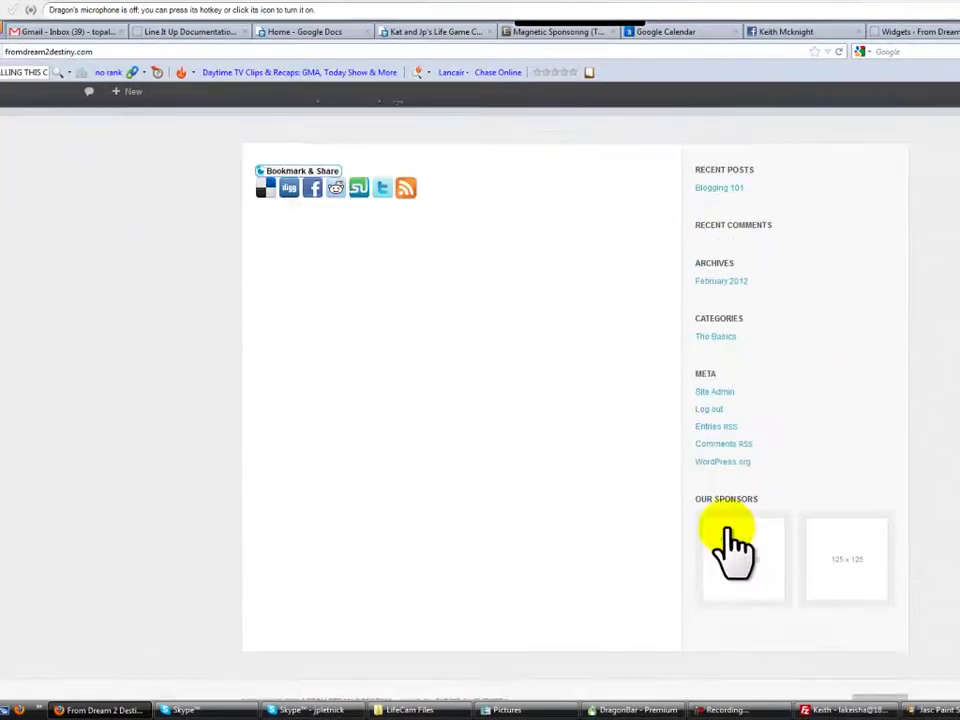
scroll(735, 545, "down", 1)
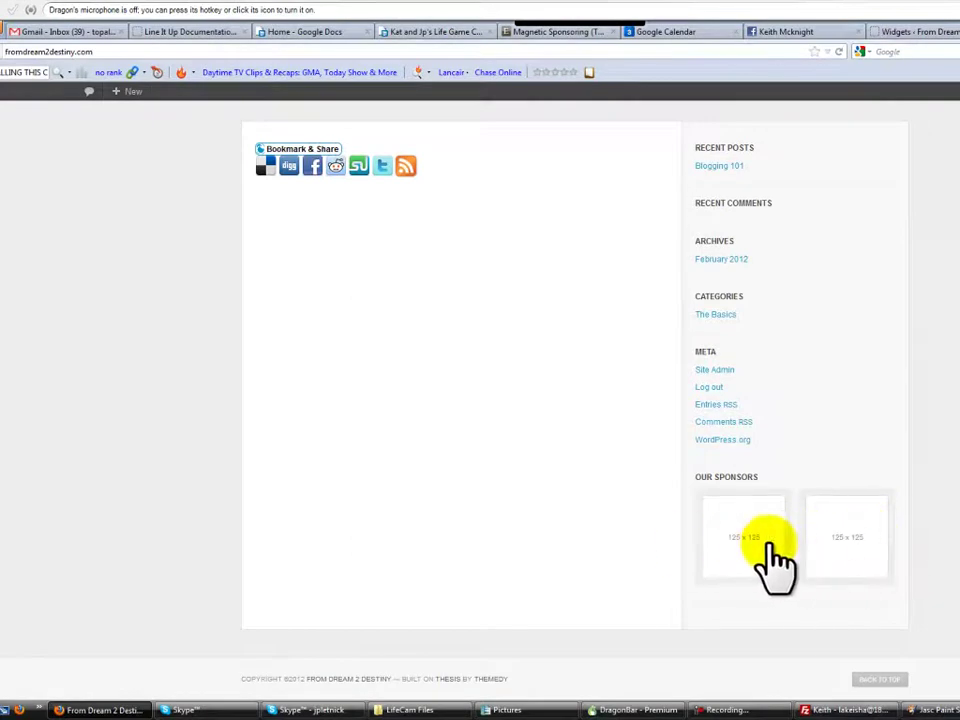
scroll(825, 550, "up", 3)
left_click(893, 32)
scroll(489, 499, "up", 3)
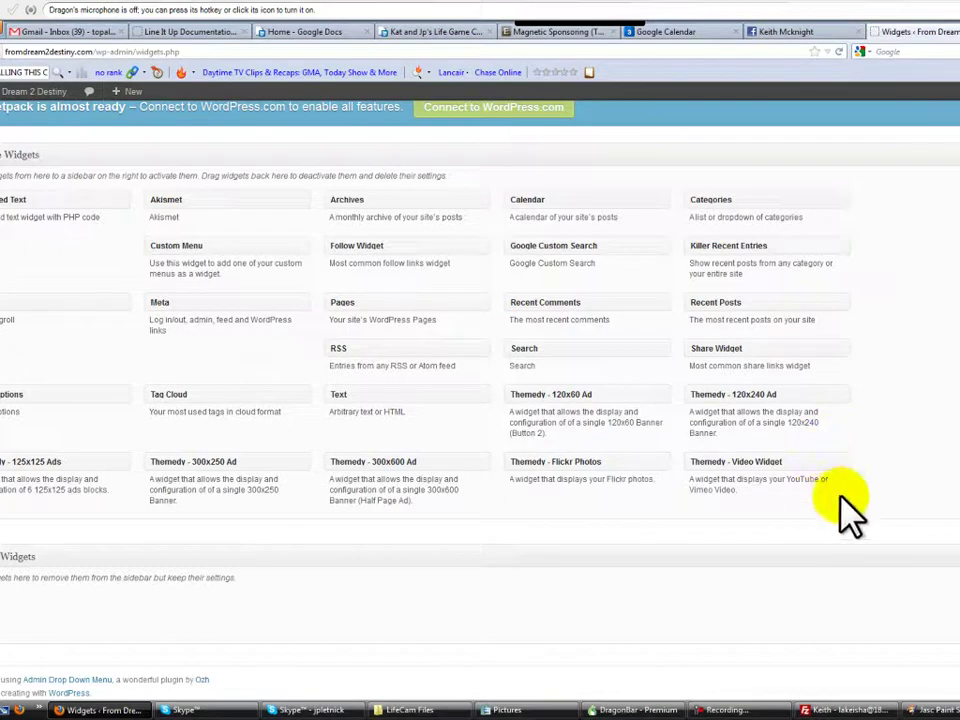
left_click(33, 91)
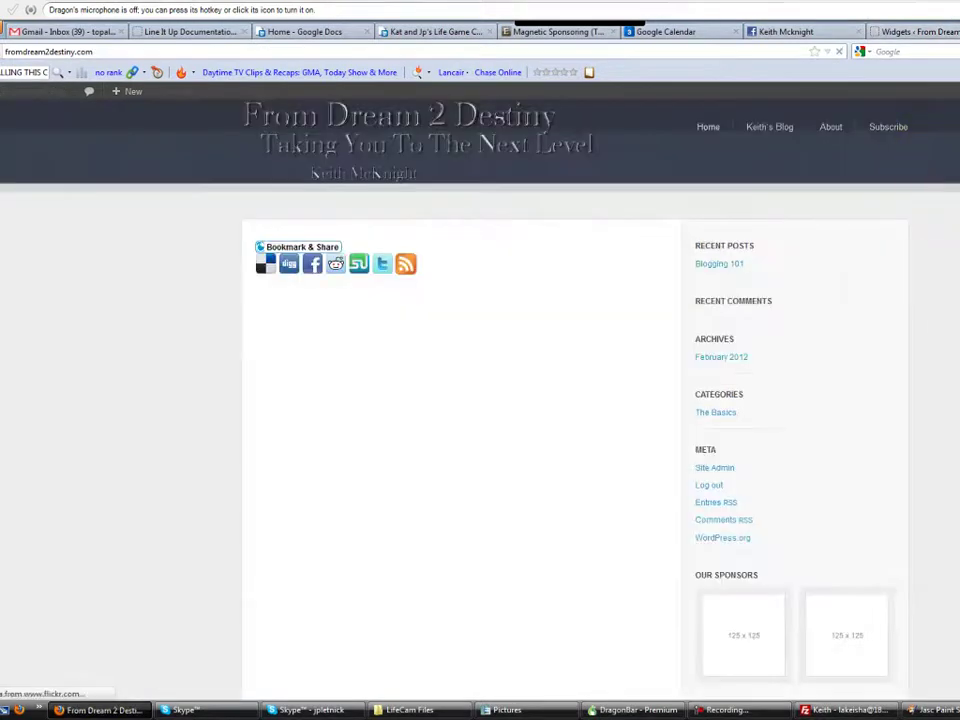
Scroll the sidebar to the My Photos grid of nine Flickr thumbnails below Our Sponsors
scroll(480, 360, "down", 3)
scroll(920, 598, "down", 2)
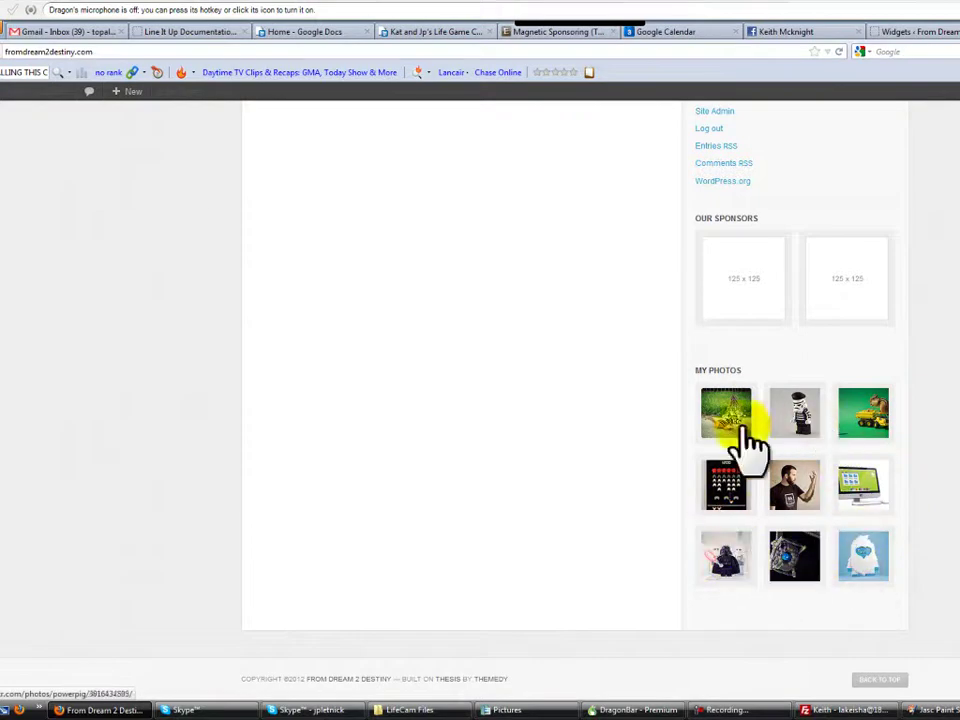
scroll(880, 510, "up", 3)
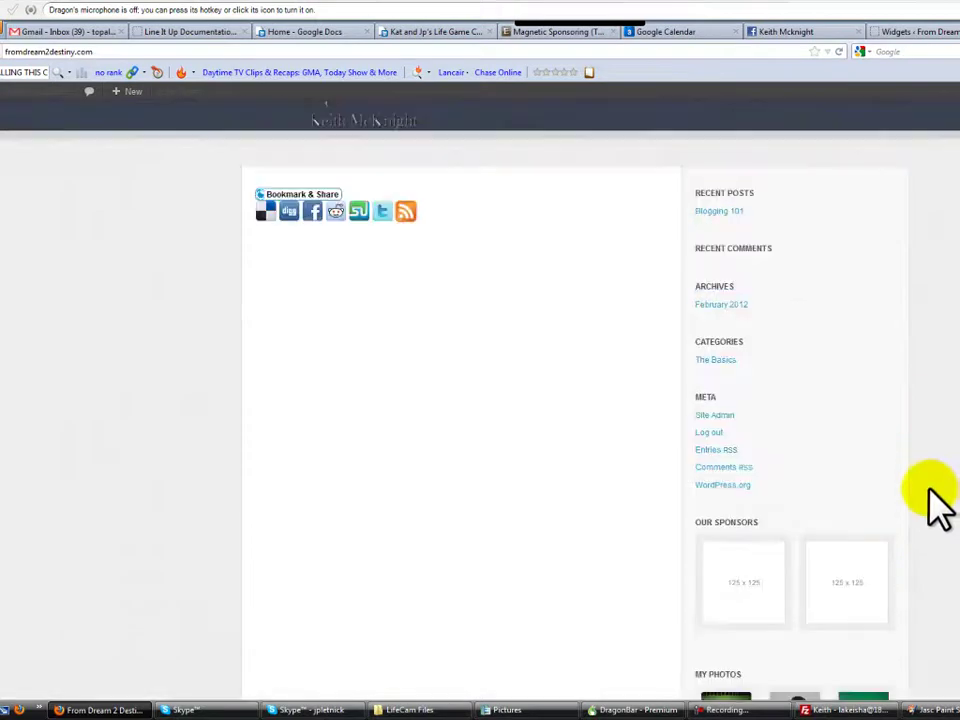
Start a new post and bring up the Themedy shortcodes such as Button, Info Box and Dividers
left_click(928, 32)
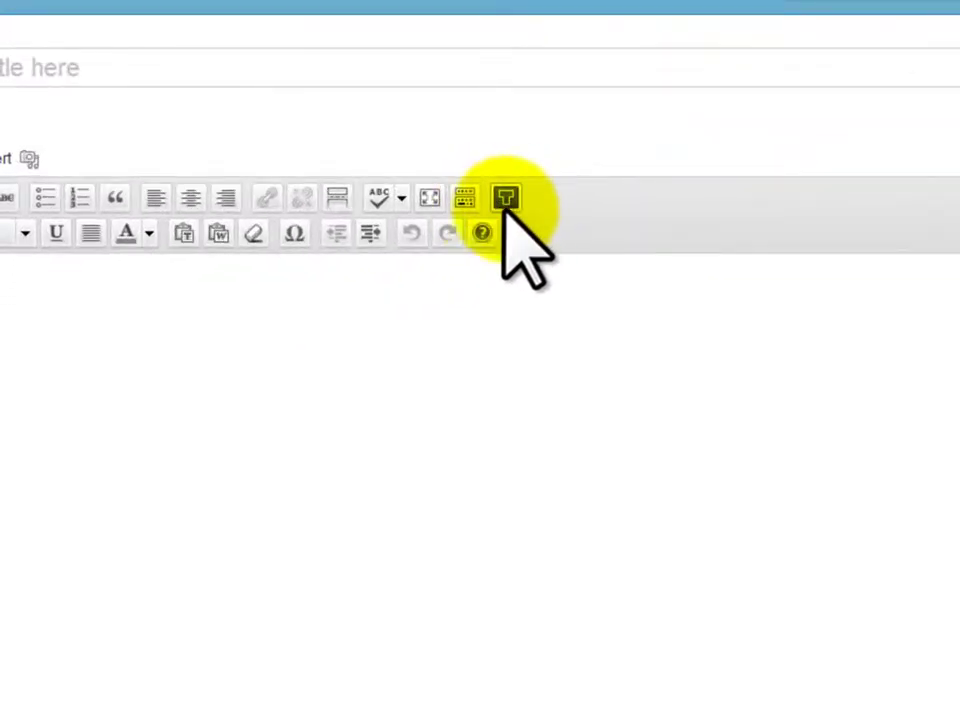
left_click(506, 199)
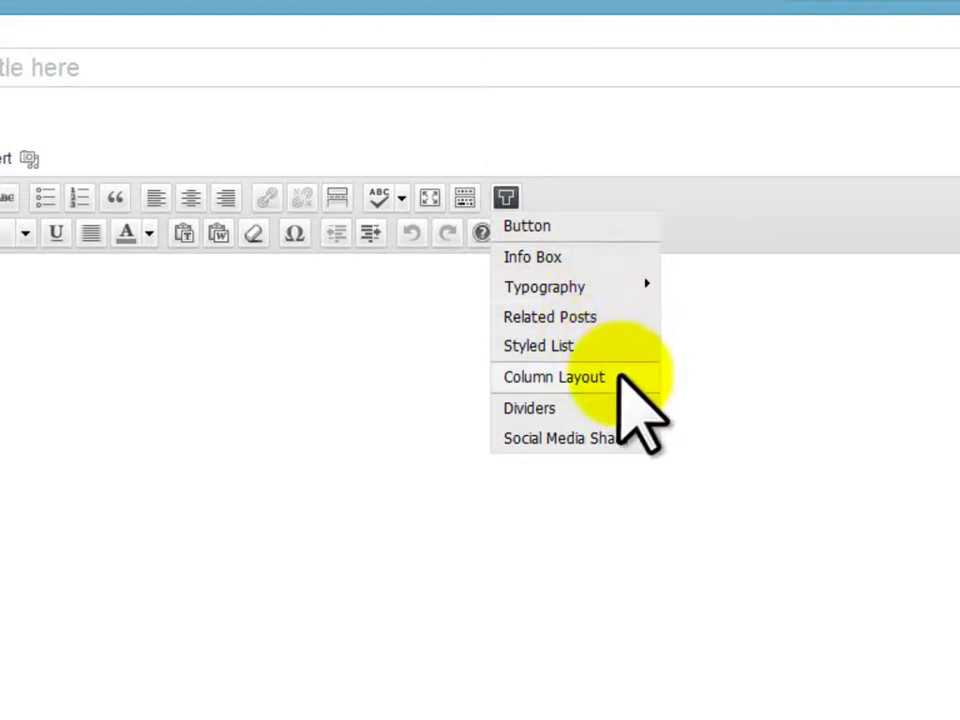
mouse_move(615, 443)
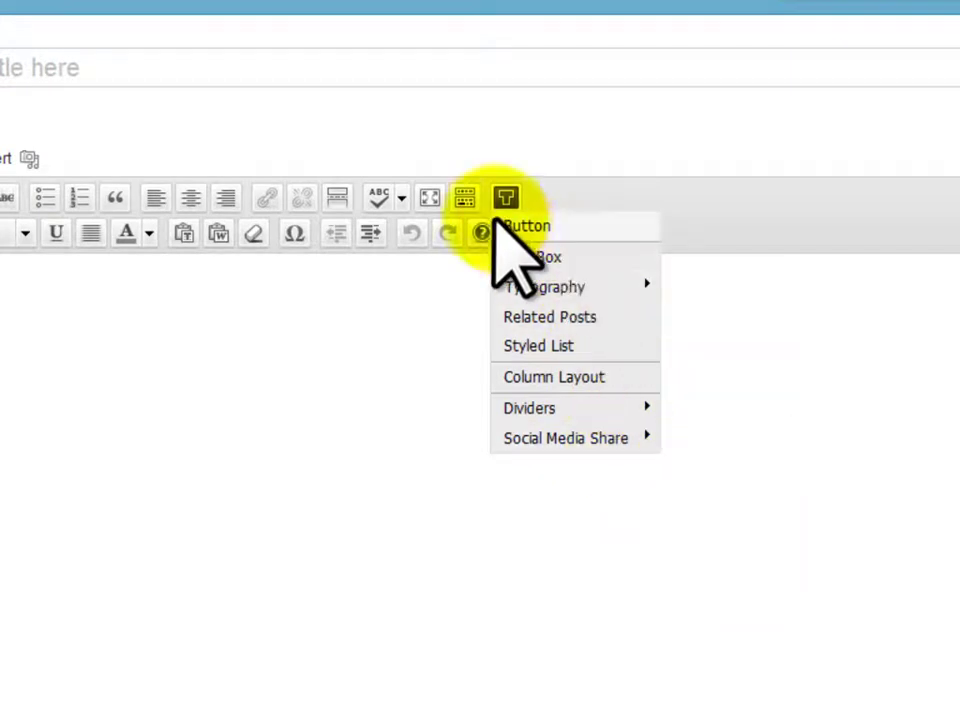
Start a medium-size button shortcode titled 'Get Risk Free Trial NOW!'
left_click(541, 229)
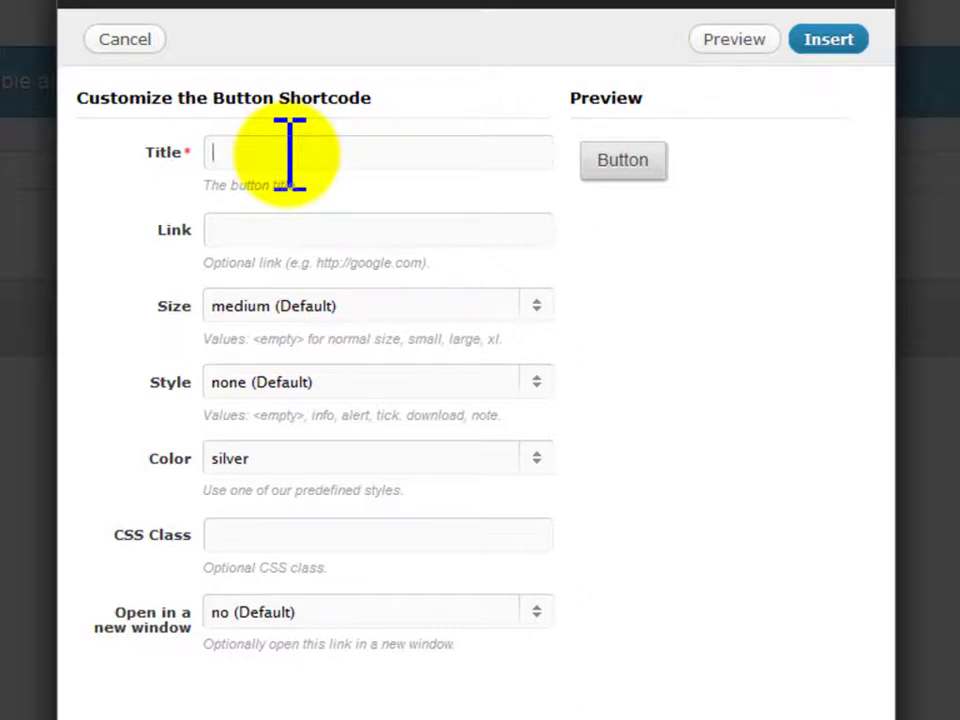
type("et Risk Free Tri")
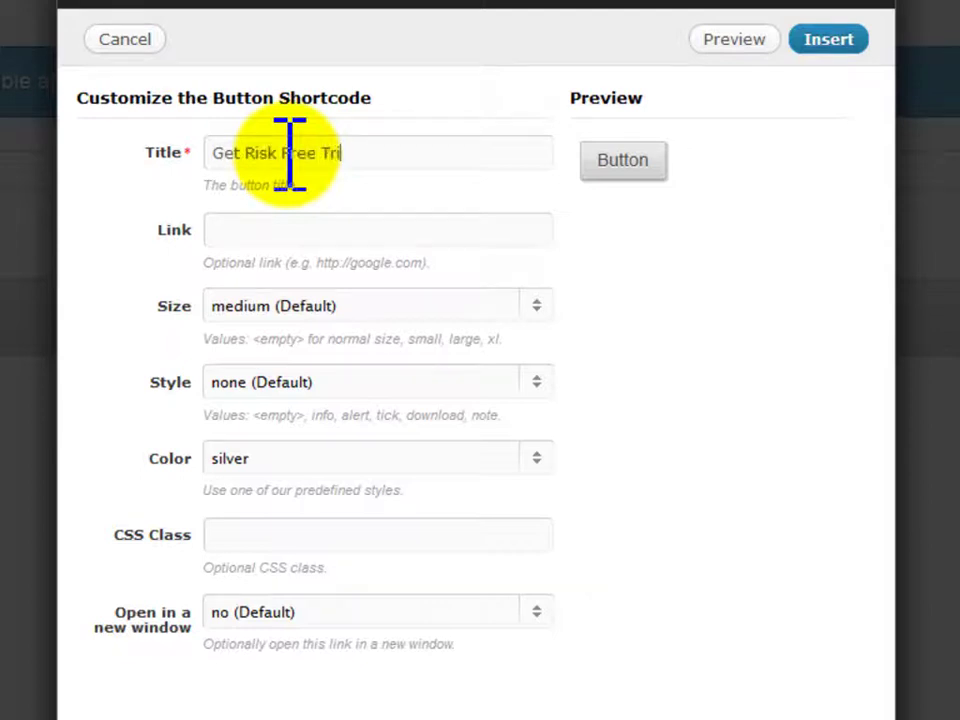
type("al TODAY")
key("BackSpace")
key("BackSpace")
key("BackSpace")
key("BackSpace")
key("BackSpace")
type("NOW!")
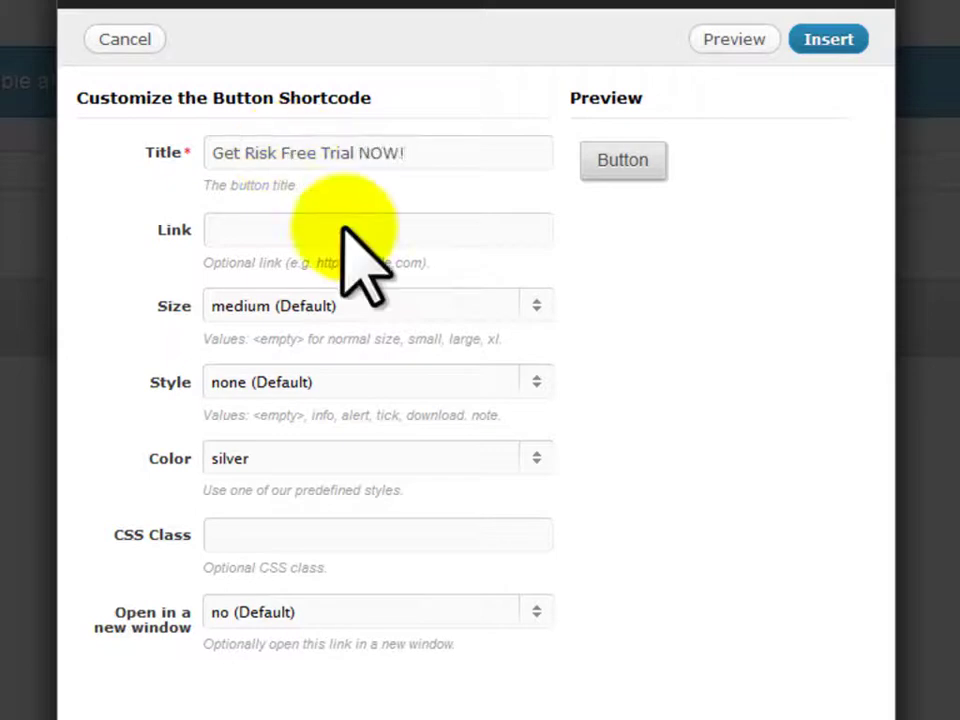
left_click(336, 242)
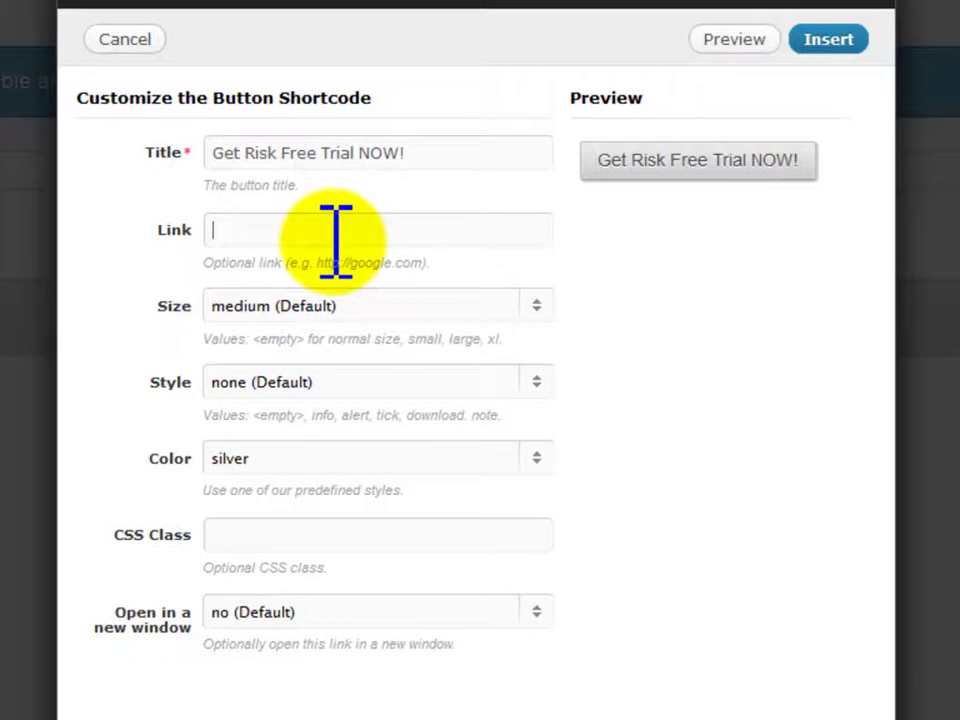
left_click(540, 305)
left_click(540, 305)
Give the button the check style and red colour, make it open in a new window, and insert it
left_click(525, 382)
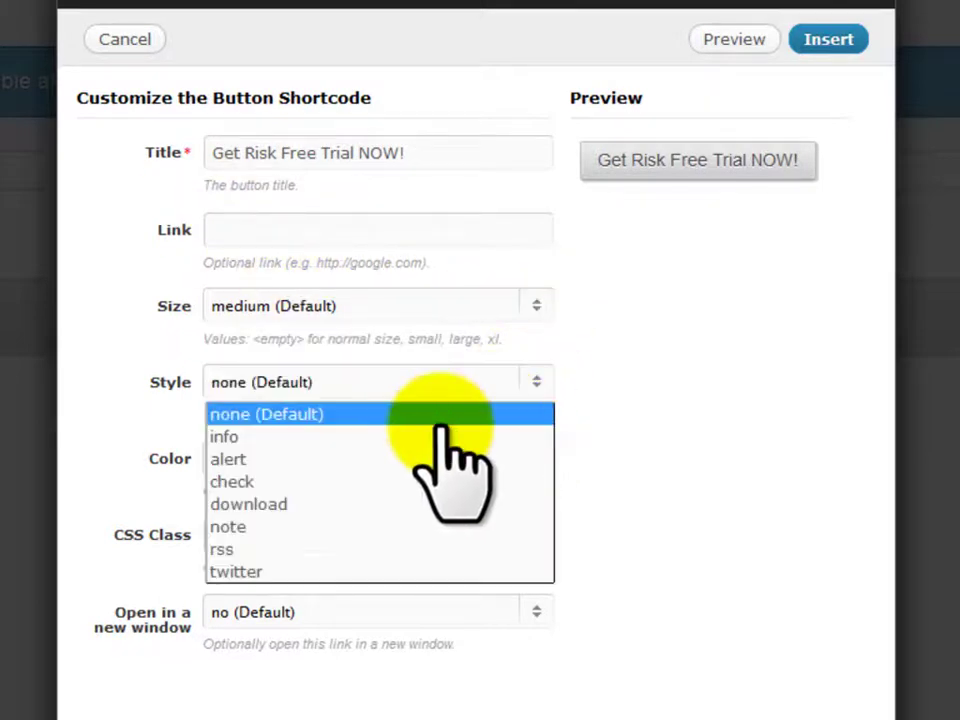
left_click(280, 506)
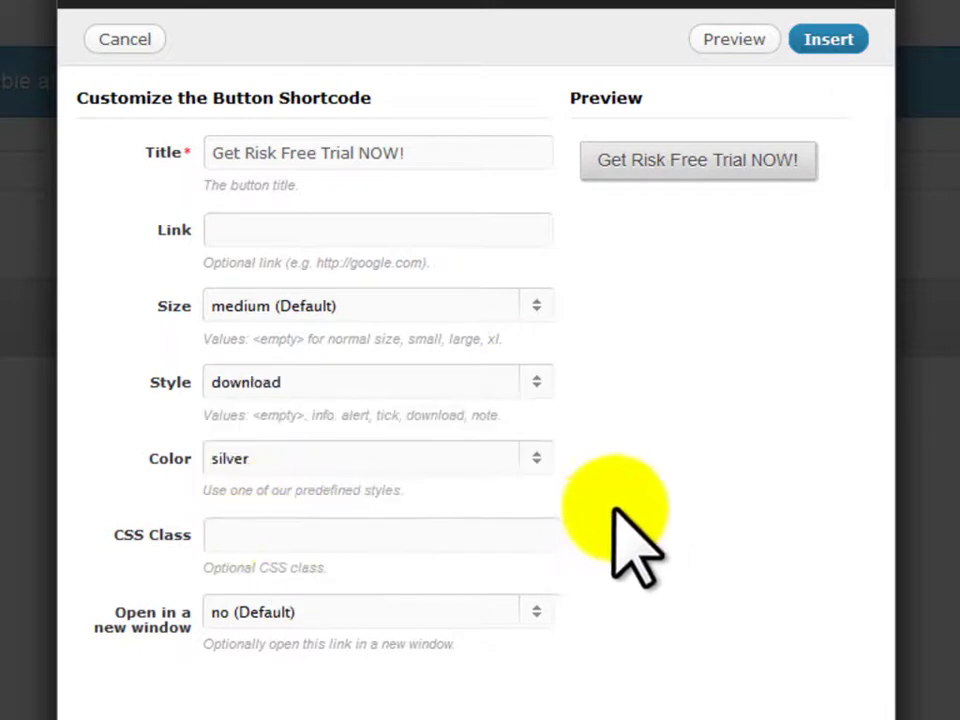
left_click(545, 382)
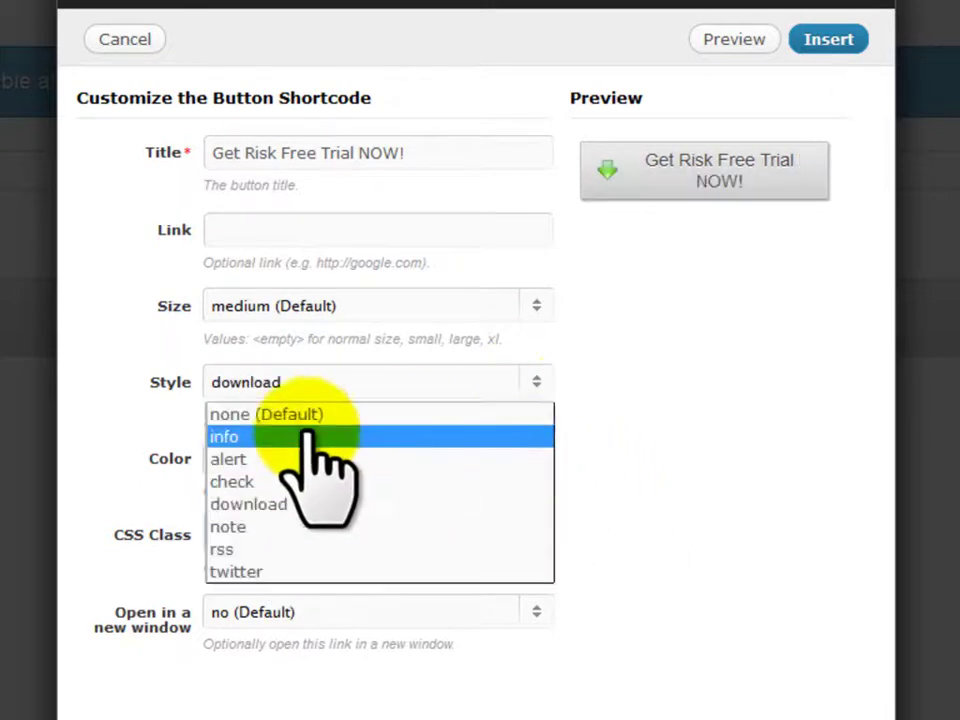
left_click(276, 481)
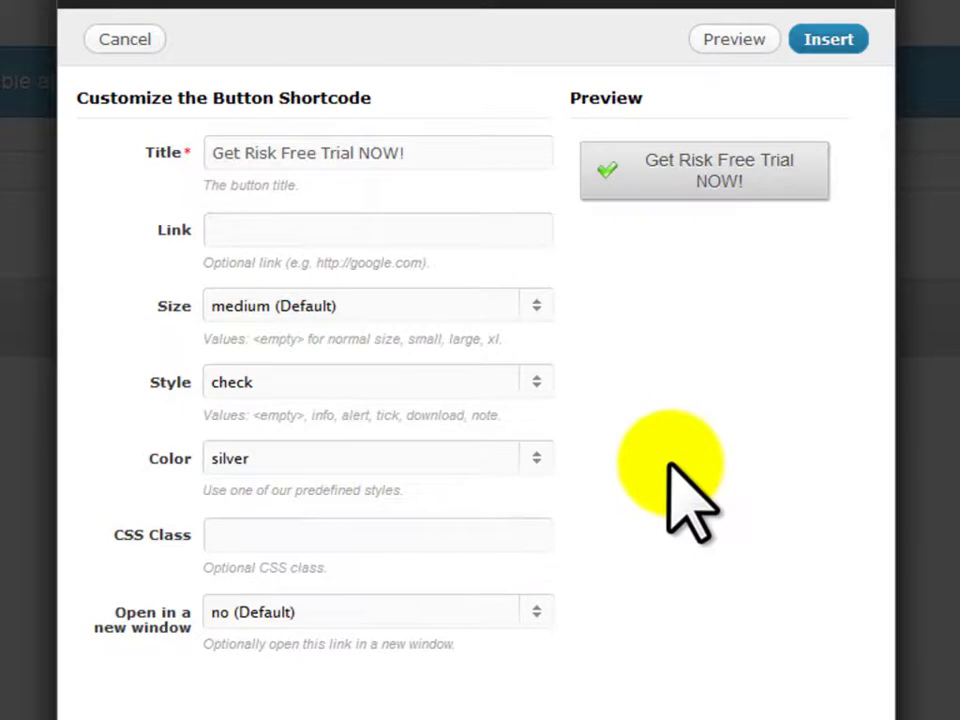
left_click(498, 462)
left_click(289, 513)
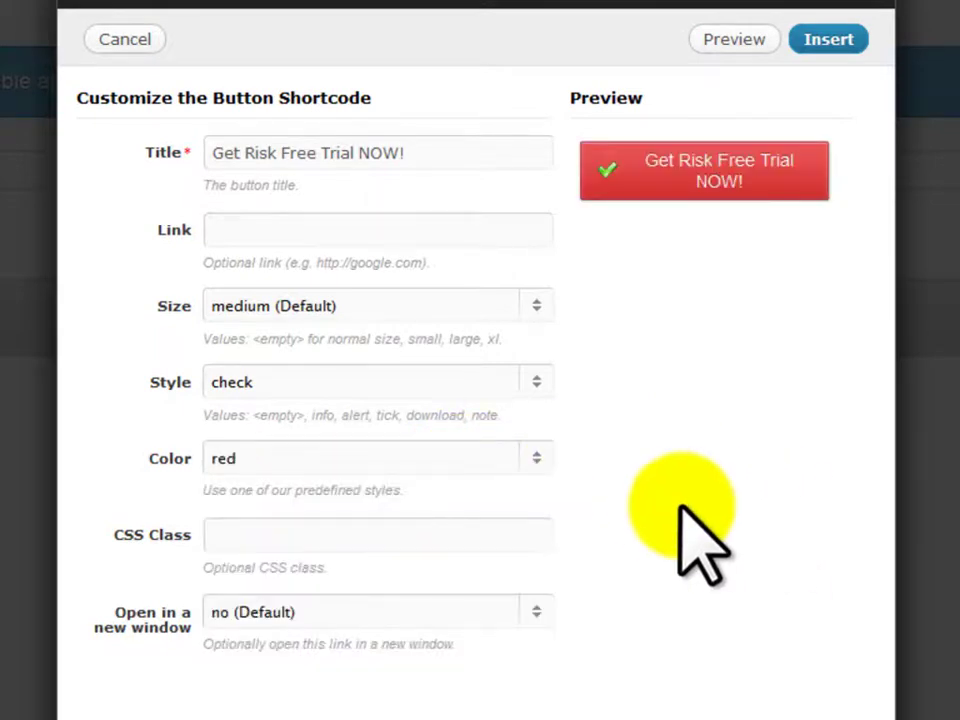
left_click(538, 612)
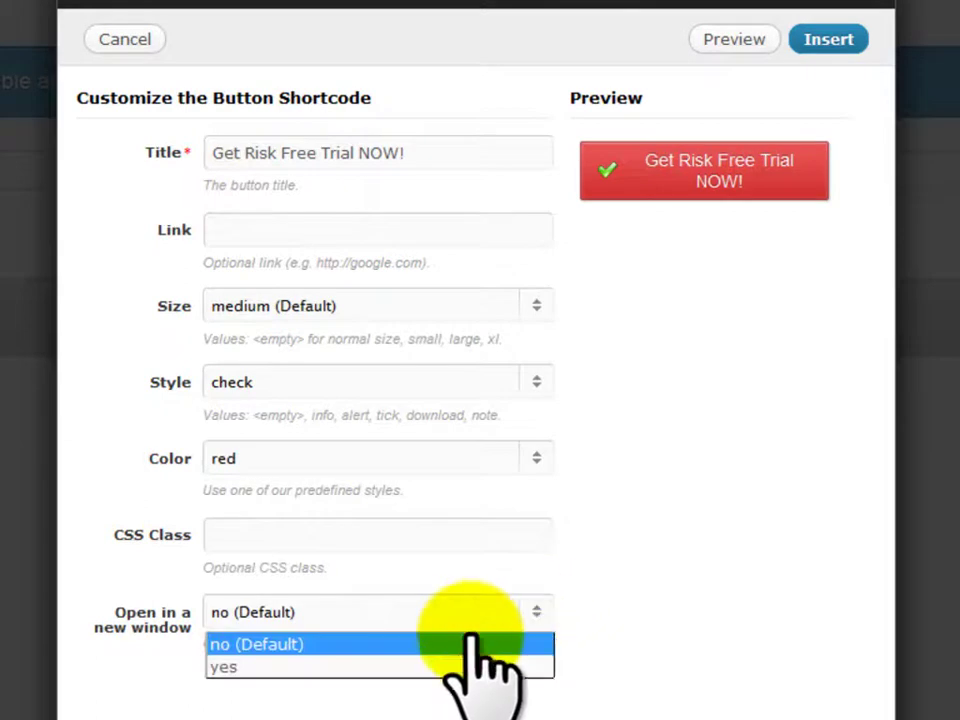
left_click(282, 666)
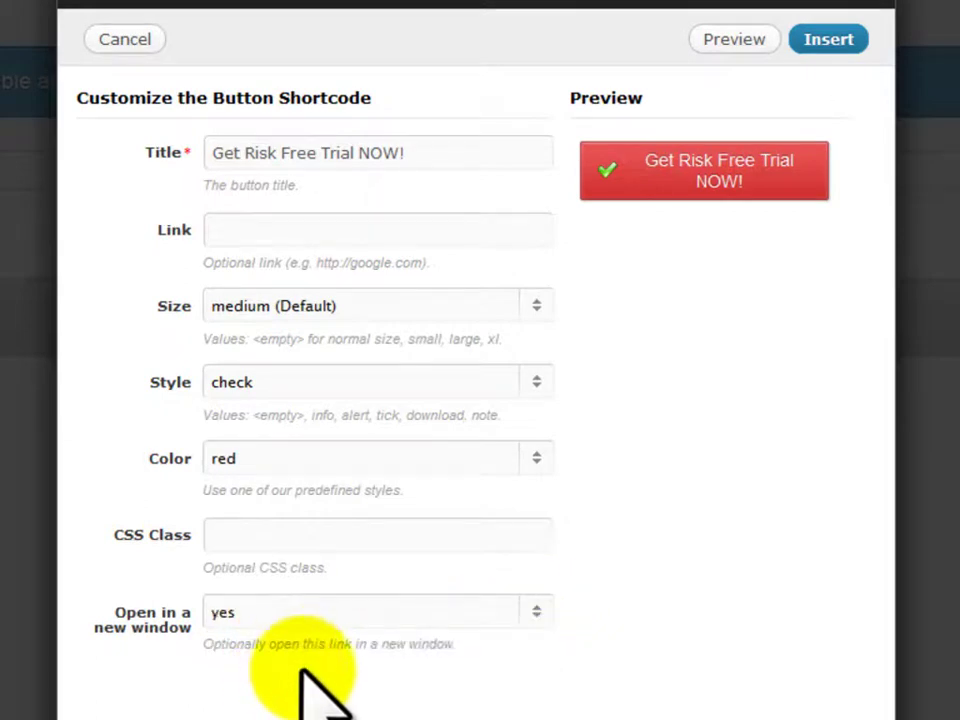
left_click(829, 39)
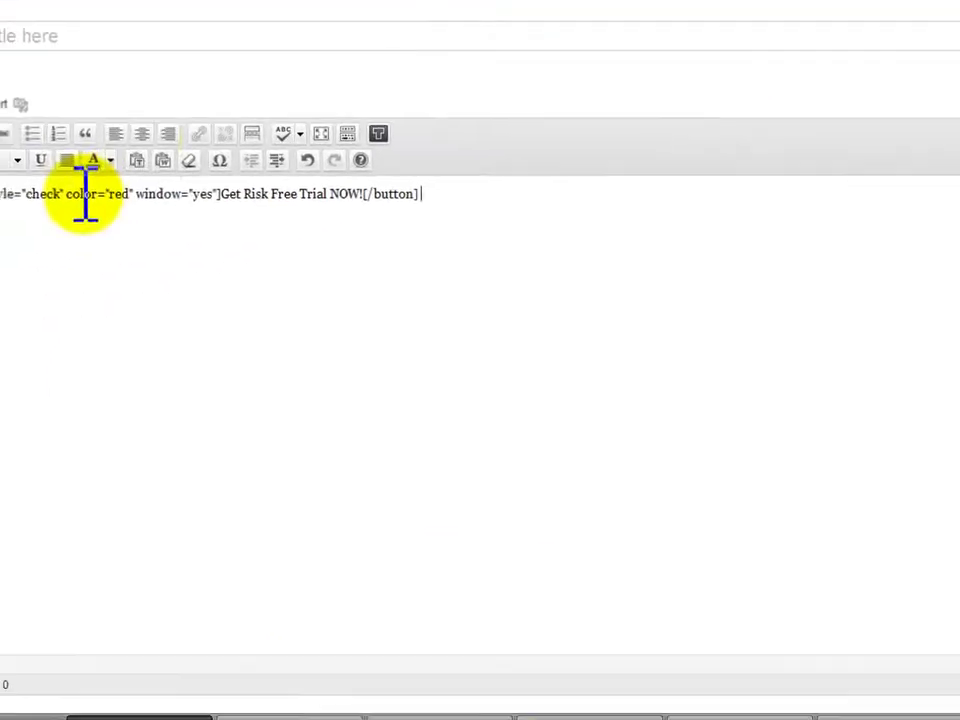
Center the button shortcode line in the post
left_click(81, 195)
left_click(143, 133)
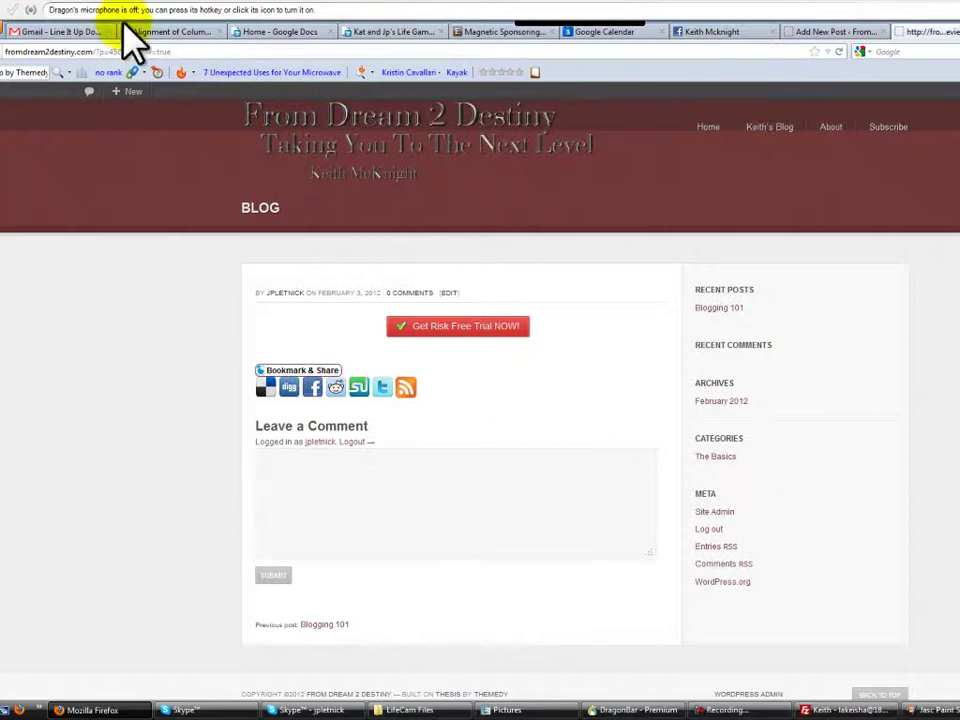
Delete the button shortcode from the post and move the test post to Trash
left_click(830, 31)
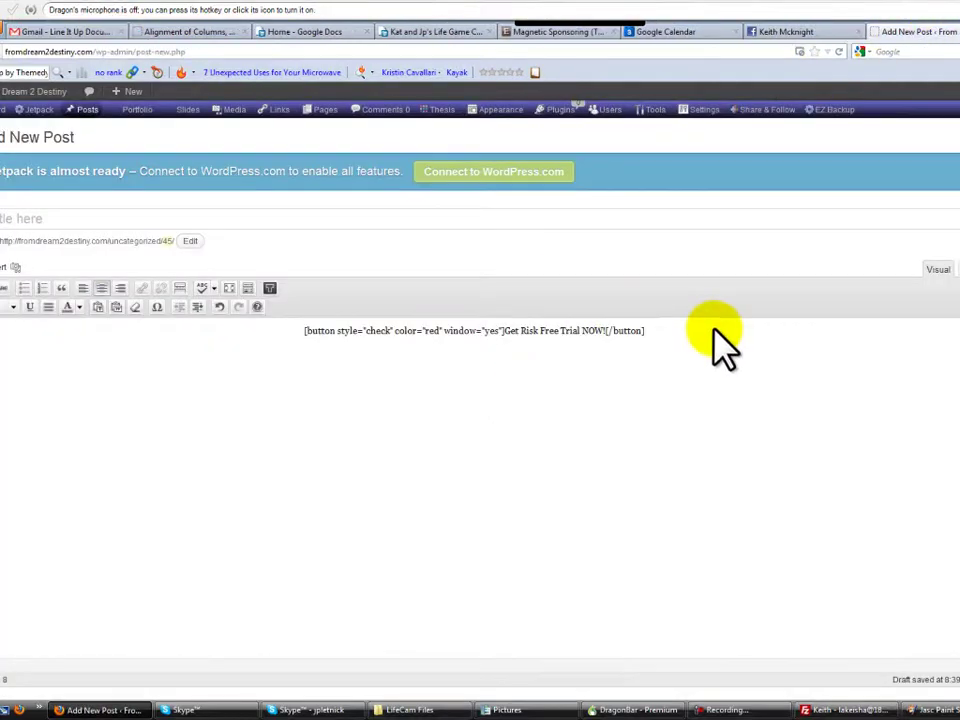
left_click_drag(681, 339, 85, 325)
key("BackSpace")
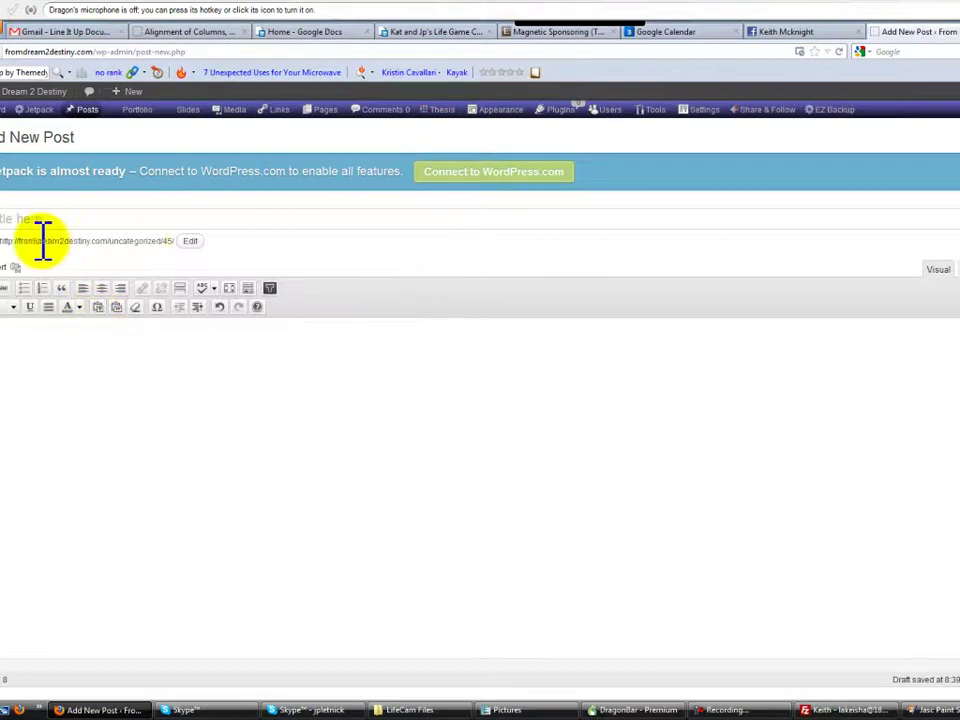
left_click(958, 520)
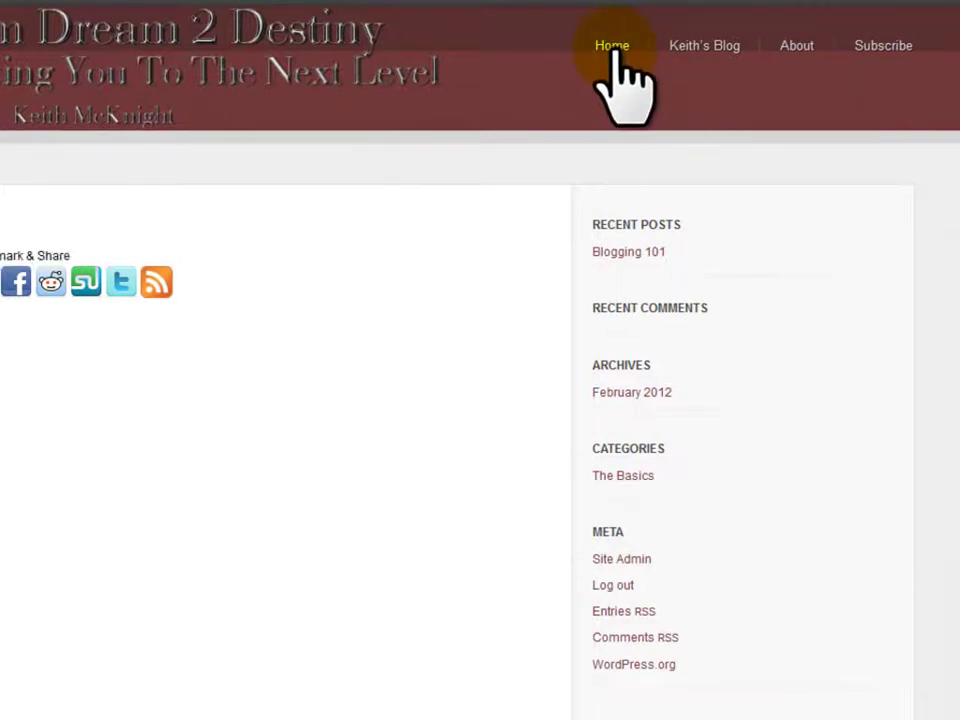
Open the site's blog page, then go to the Home page
left_click(712, 52)
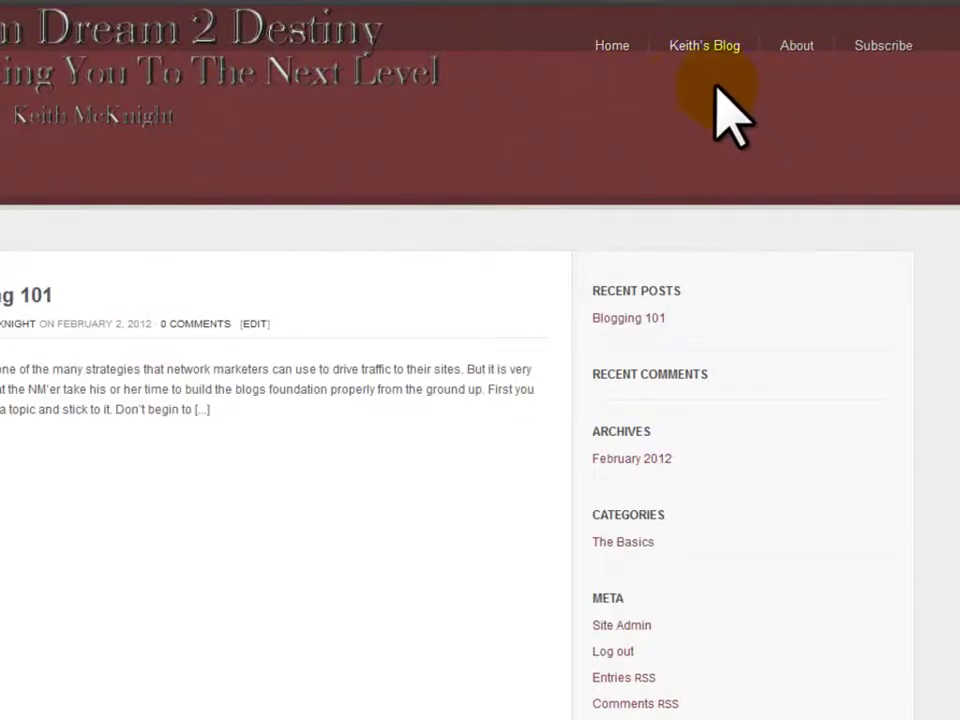
left_click(627, 46)
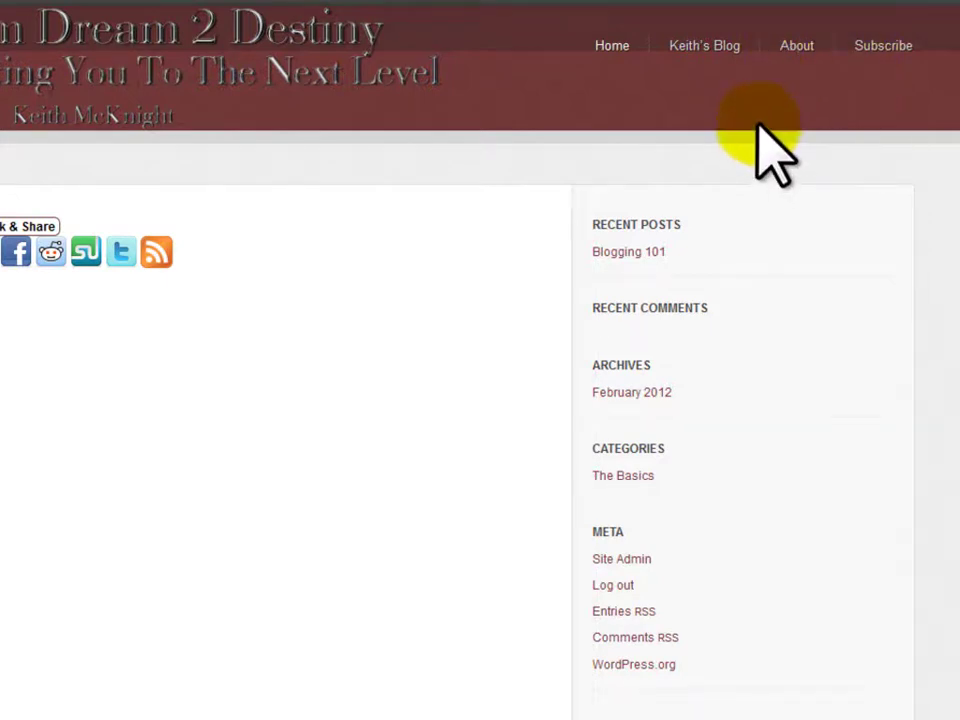
scroll(128, 555, "down", 2)
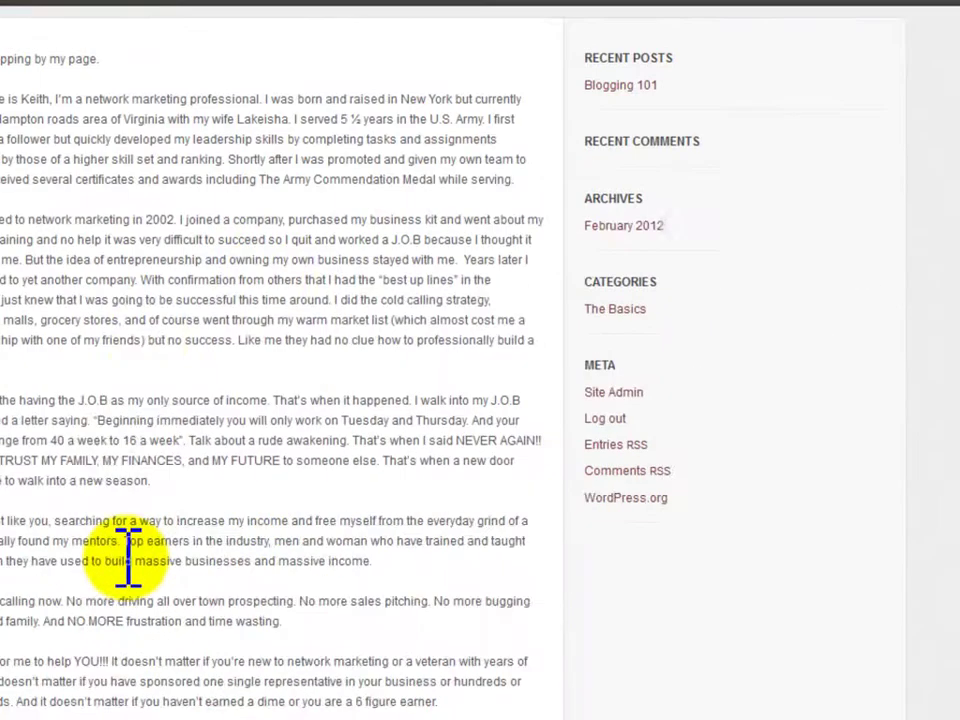
scroll(128, 555, "up", 2)
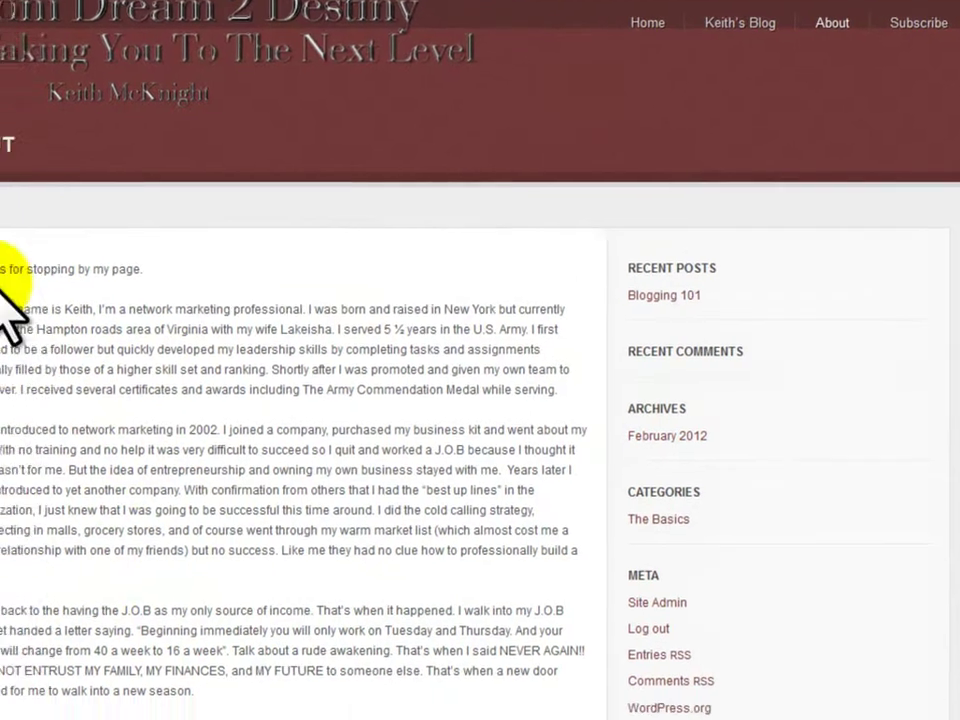
left_click_drag(8, 258, 163, 58)
left_click(689, 695)
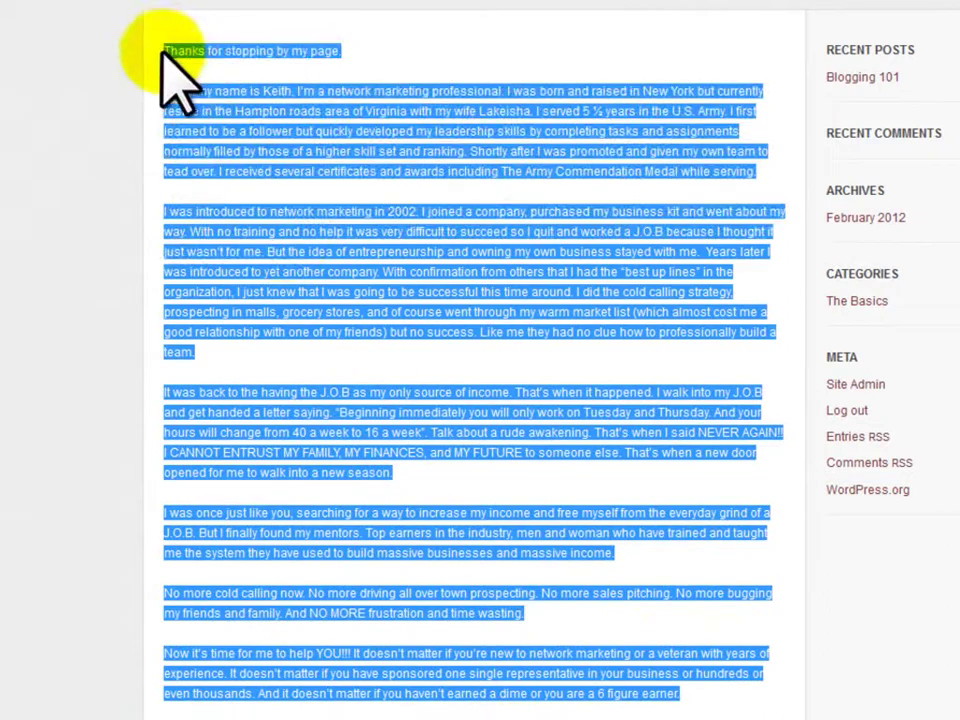
left_click(166, 52)
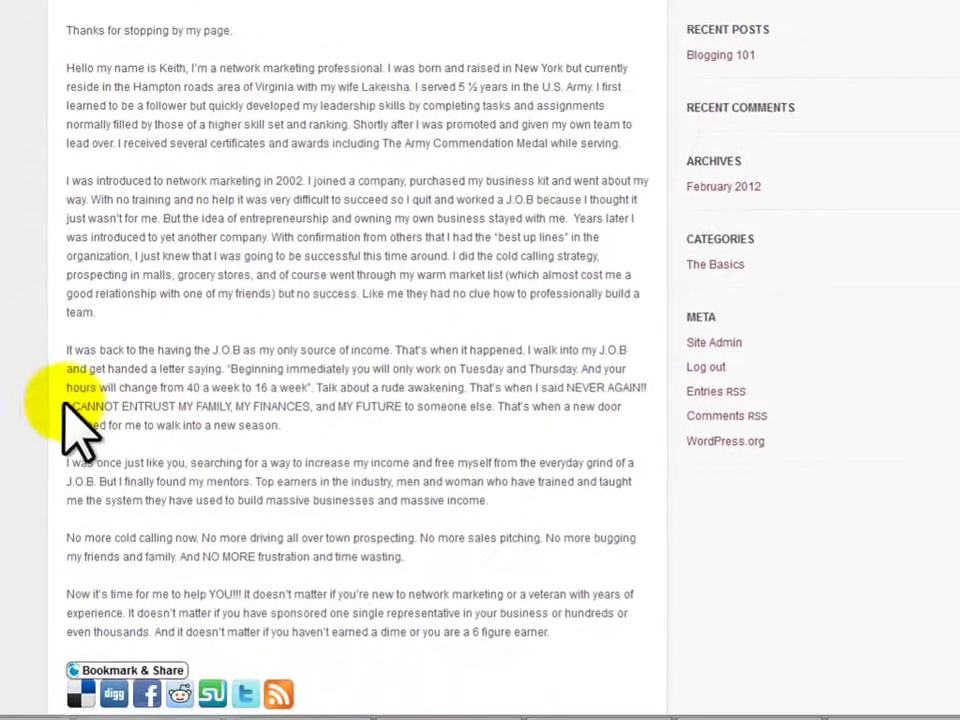
left_click_drag(165, 452, 397, 452)
left_click_drag(282, 405, 399, 407)
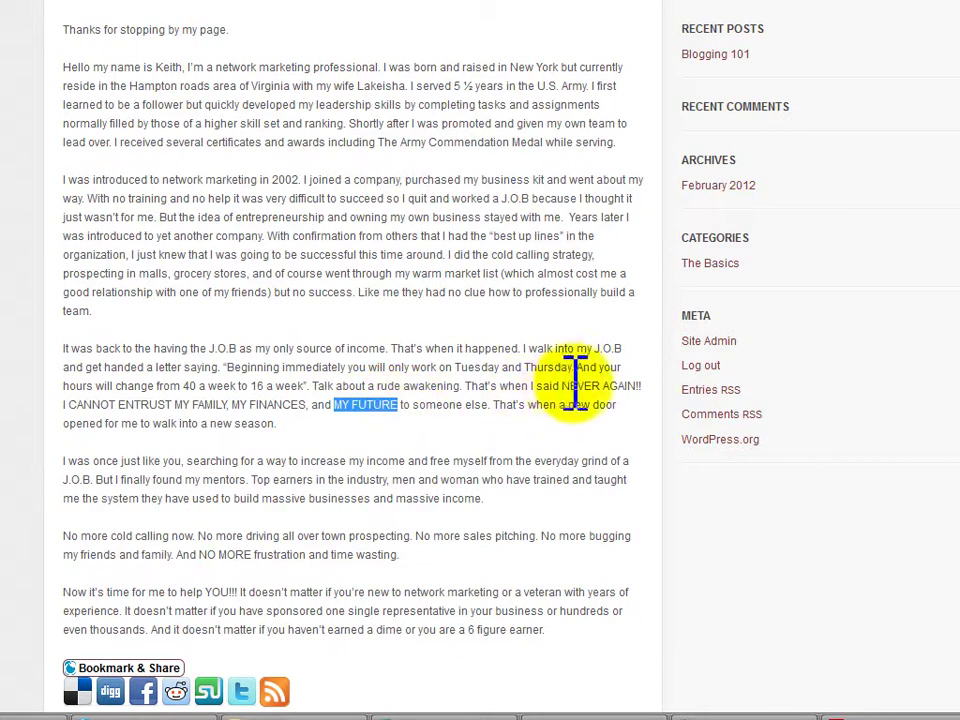
left_click_drag(561, 385, 641, 388)
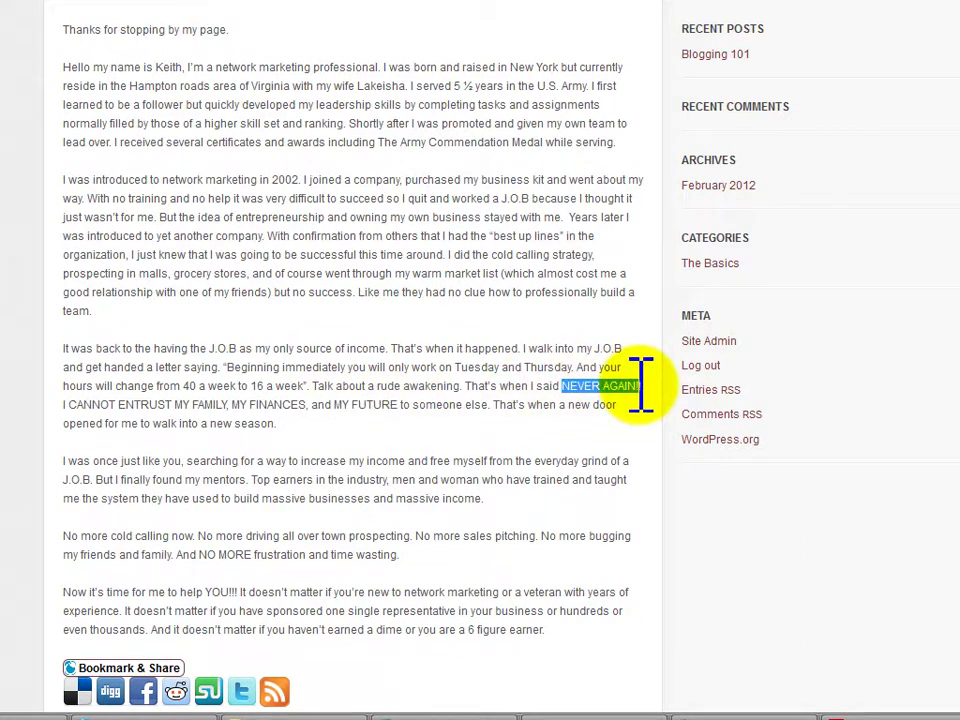
left_click(77, 484)
left_click_drag(64, 480, 91, 480)
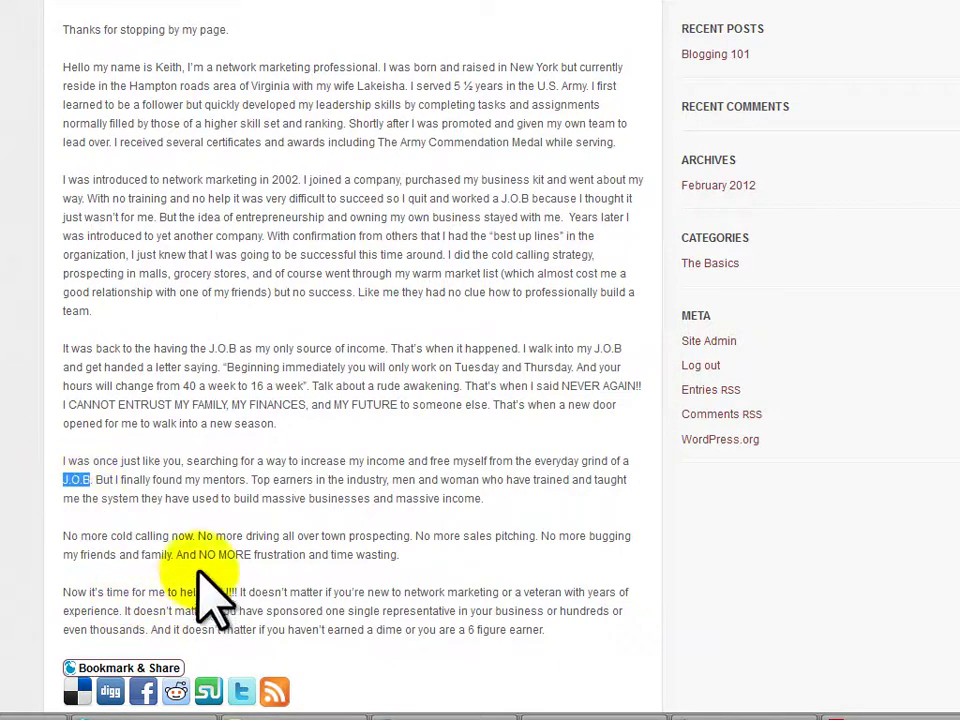
left_click_drag(200, 554, 251, 557)
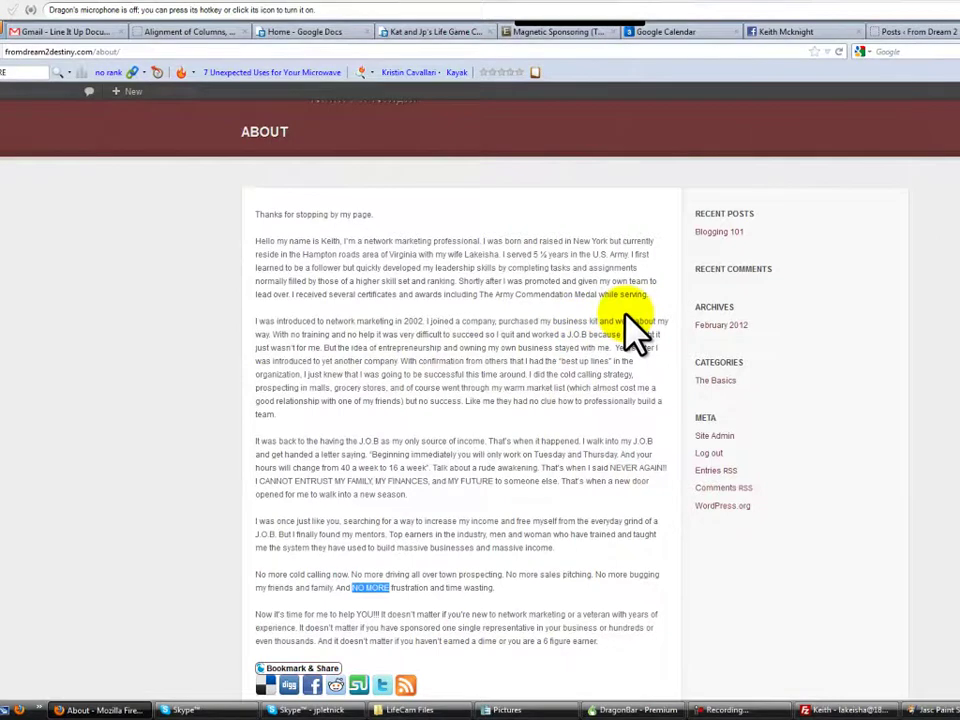
scroll(388, 525, "down", 2)
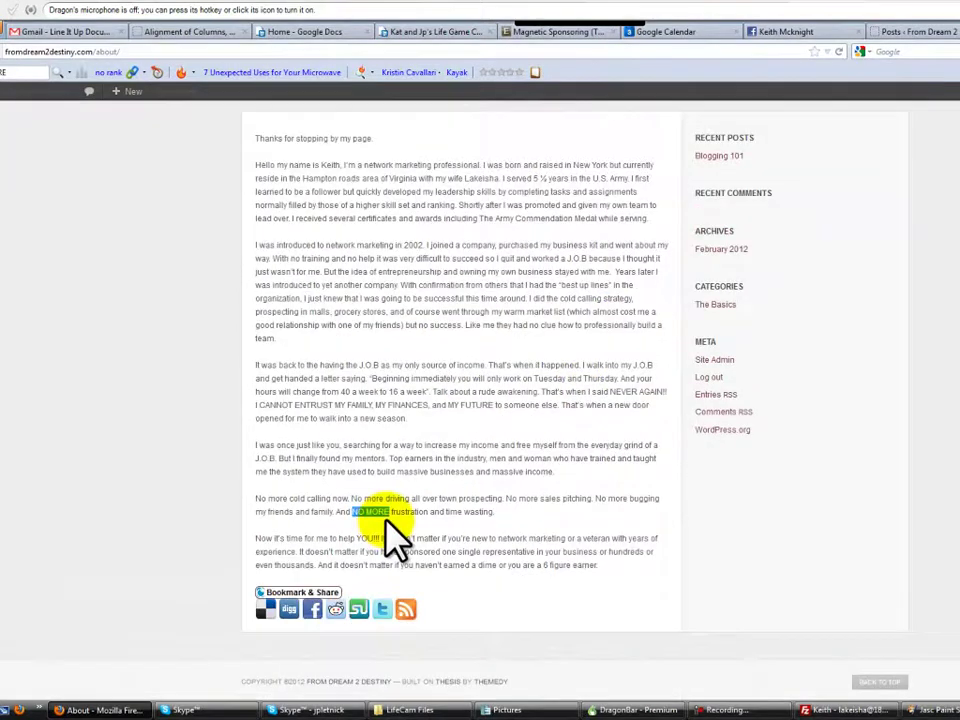
scroll(395, 535, "up", 3)
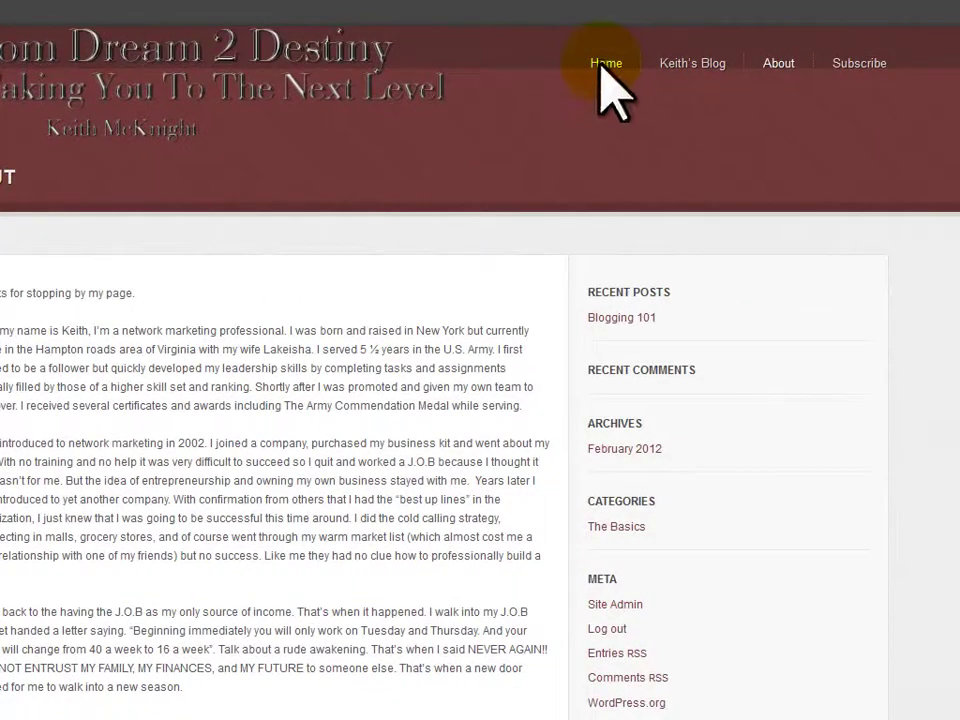
Go back from the About page to the site's Home page
key("alt+Left")
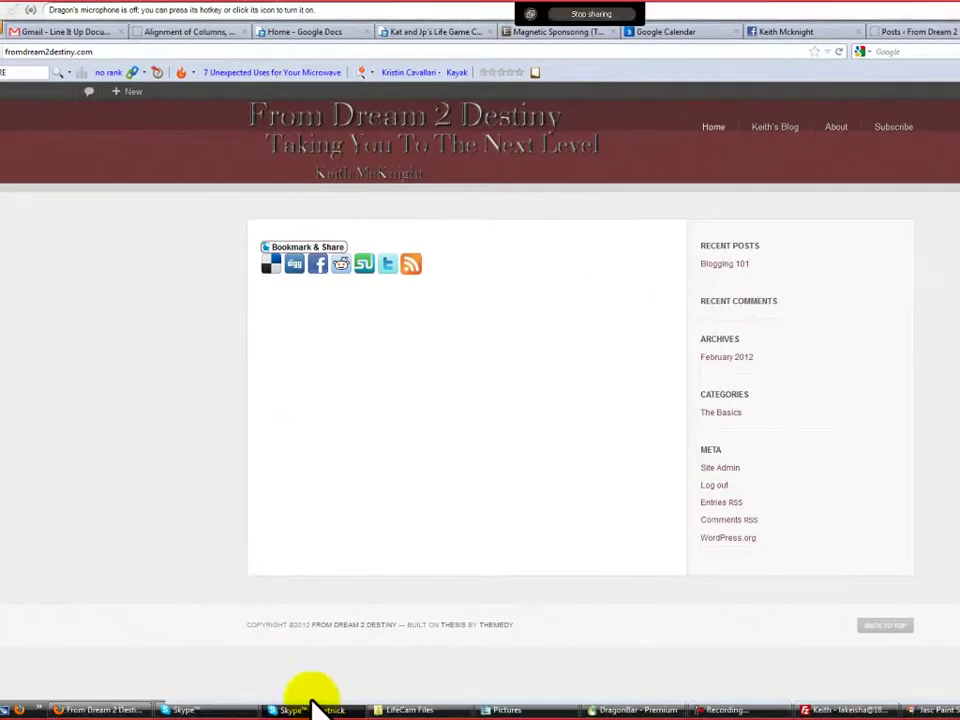
Check the latest message in the Skype call chat, then return to the browser
left_click(314, 703)
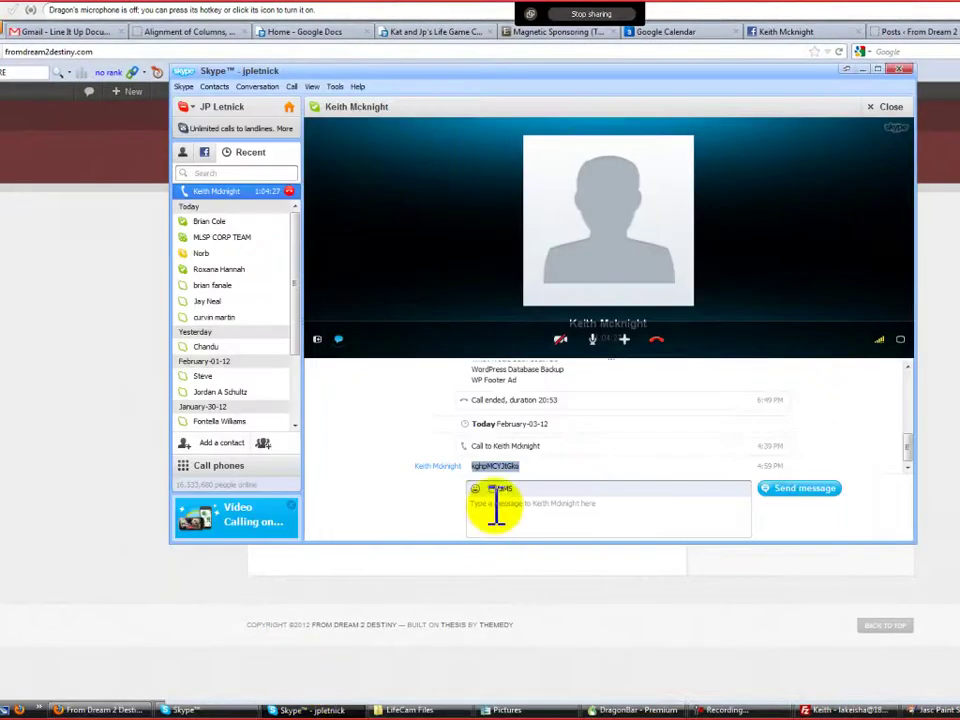
scroll(588, 470, "up", 8)
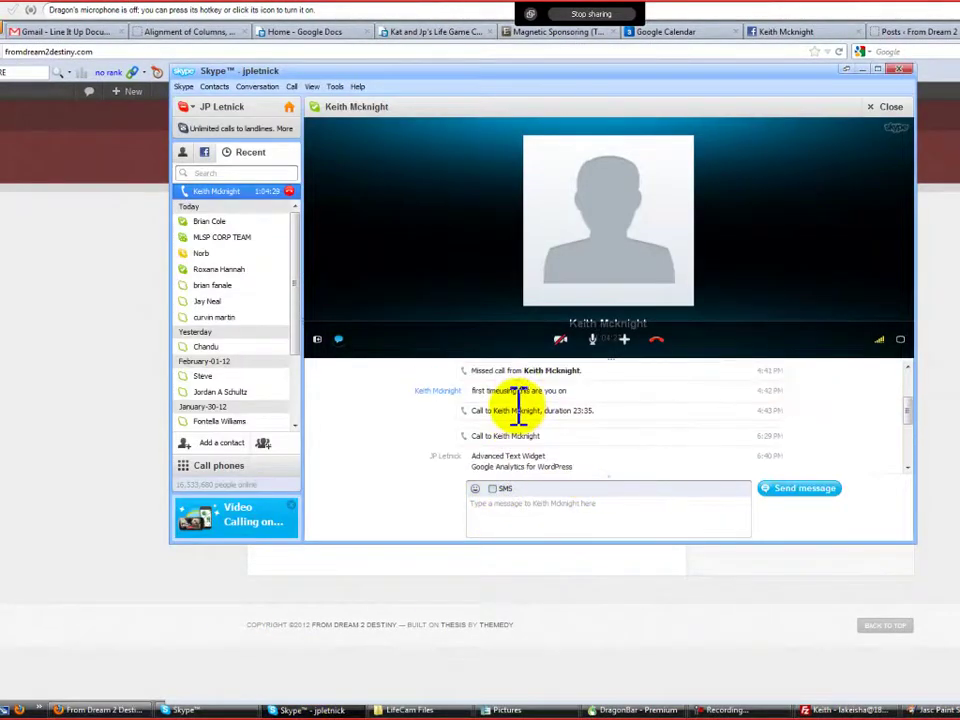
scroll(508, 410, "down", 8)
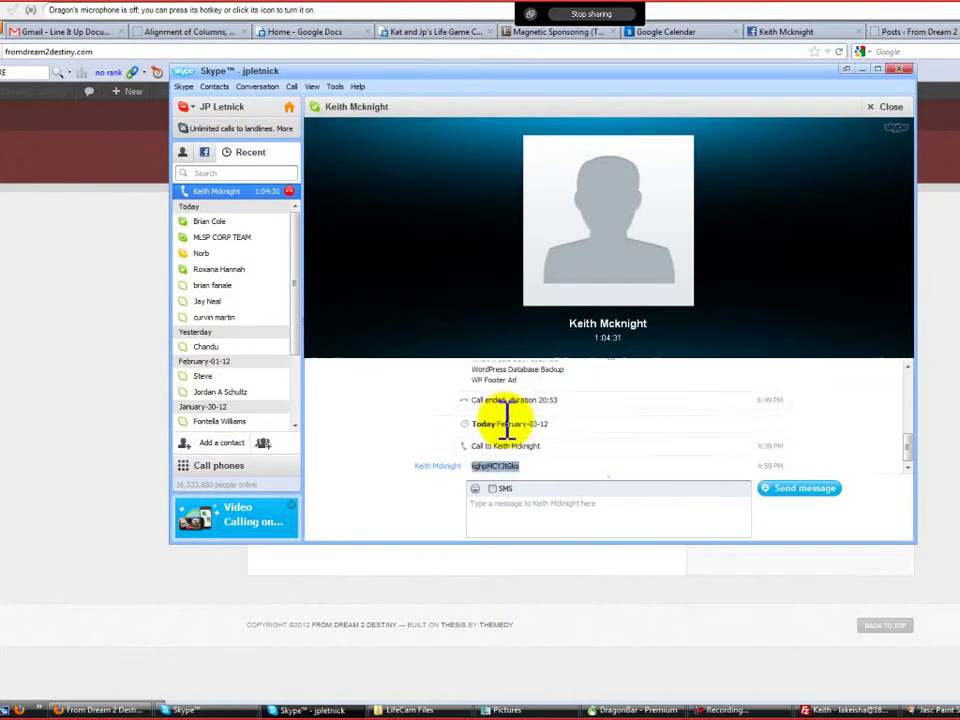
double_click(505, 464)
scroll(846, 446, "up", 2)
scroll(842, 425, "down", 2)
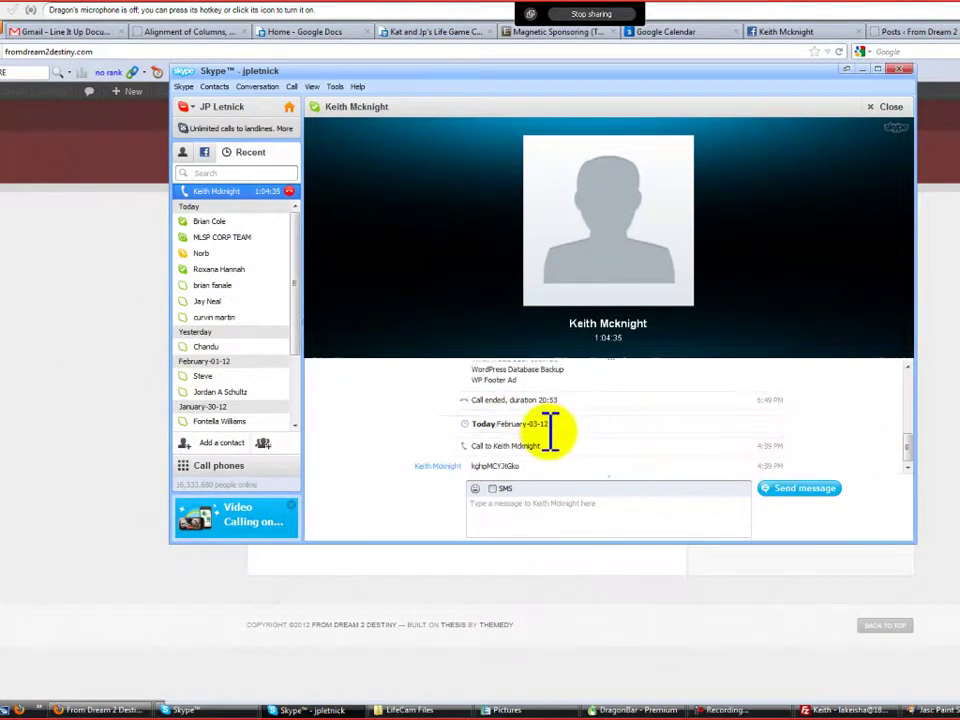
left_click(785, 32)
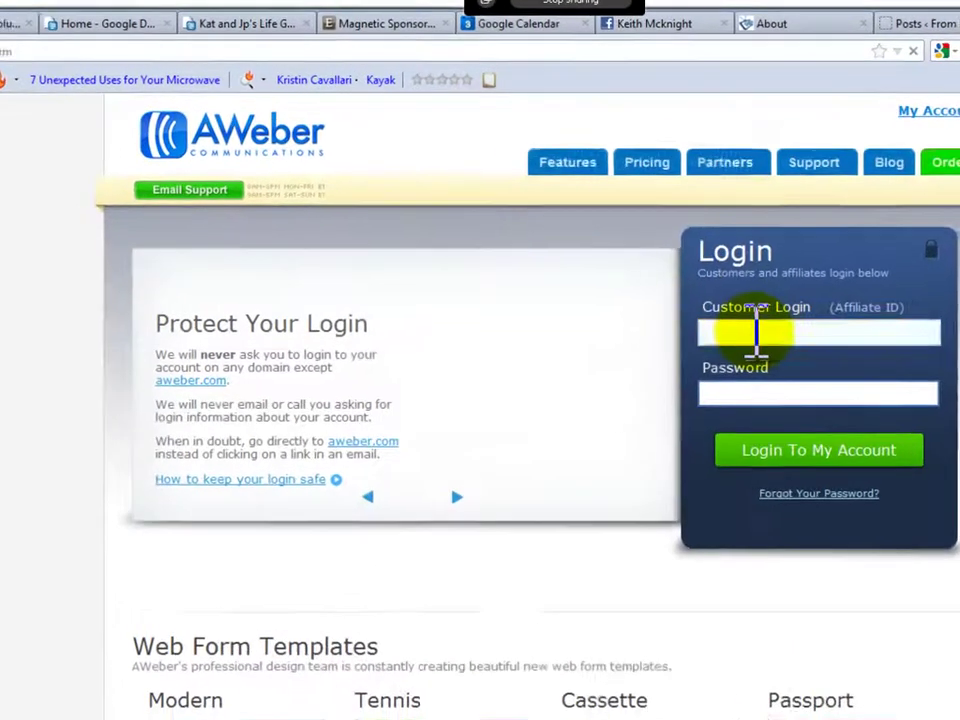
Fill in the saved AWeber customer login and log in to the account
left_click(716, 263)
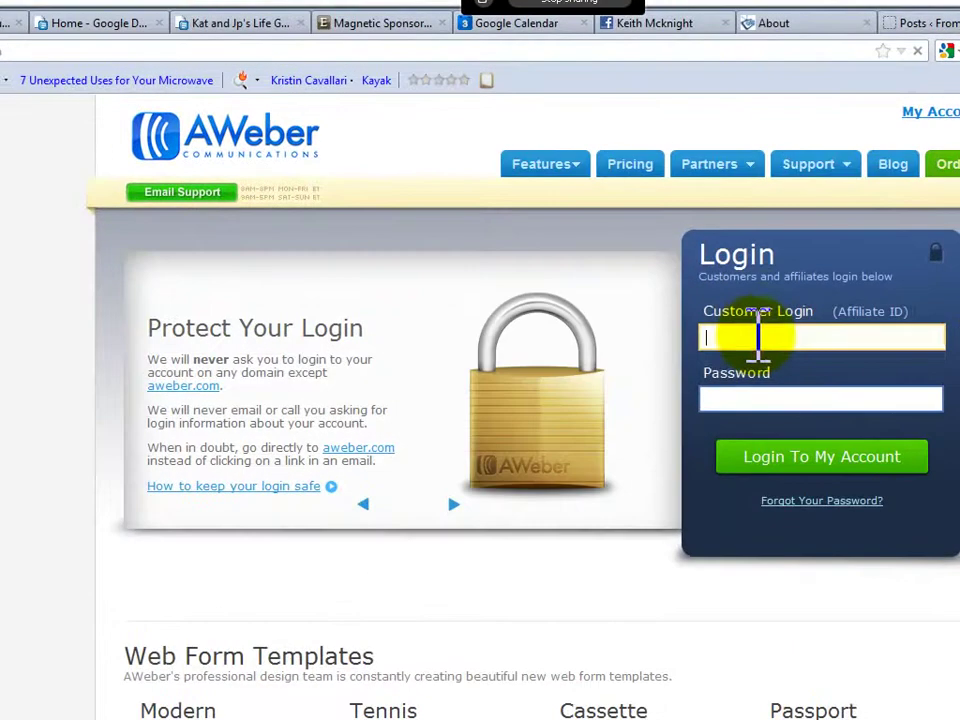
left_click(716, 263)
type("l")
left_click(725, 361)
left_click(790, 457)
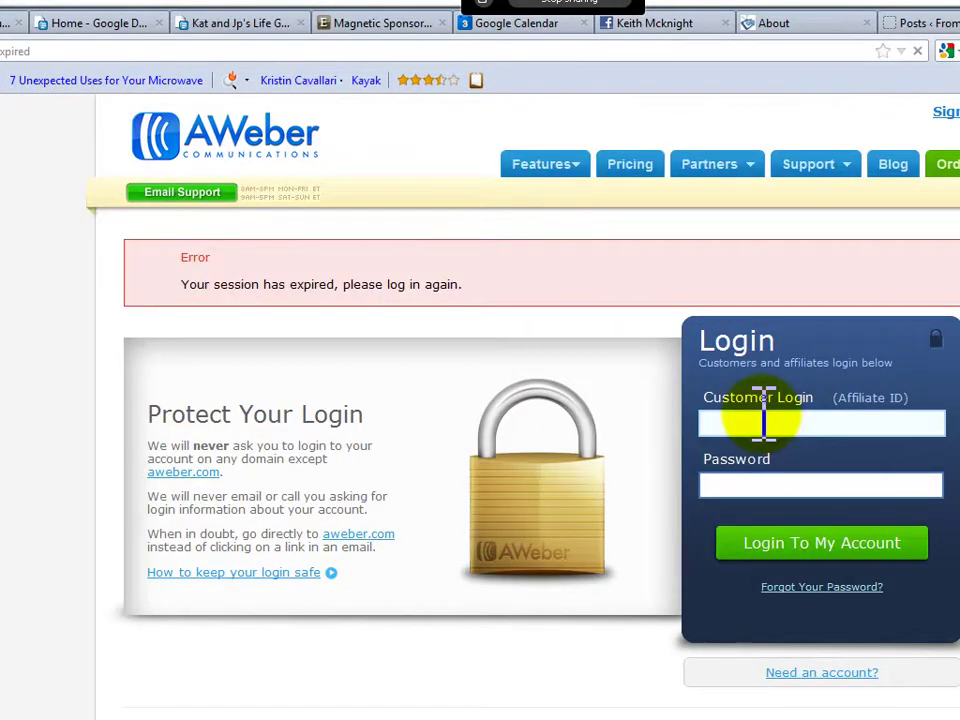
Refill the saved login and password after the session-expired error, then clear the address bar
left_click(770, 425)
type("l")
left_click(769, 446)
left_click(168, 48)
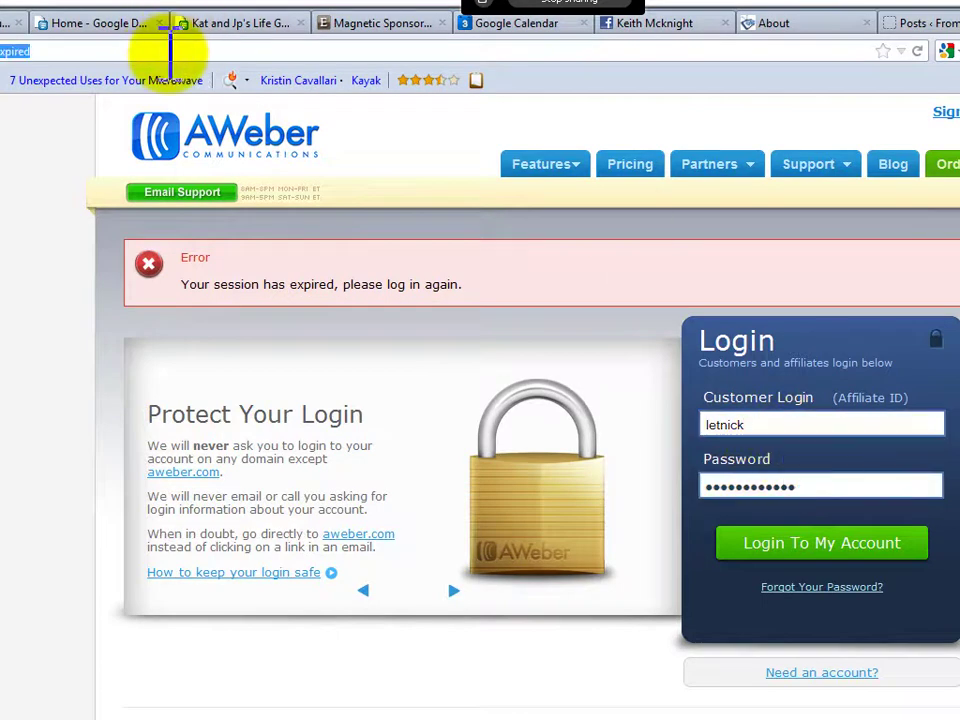
key("Delete")
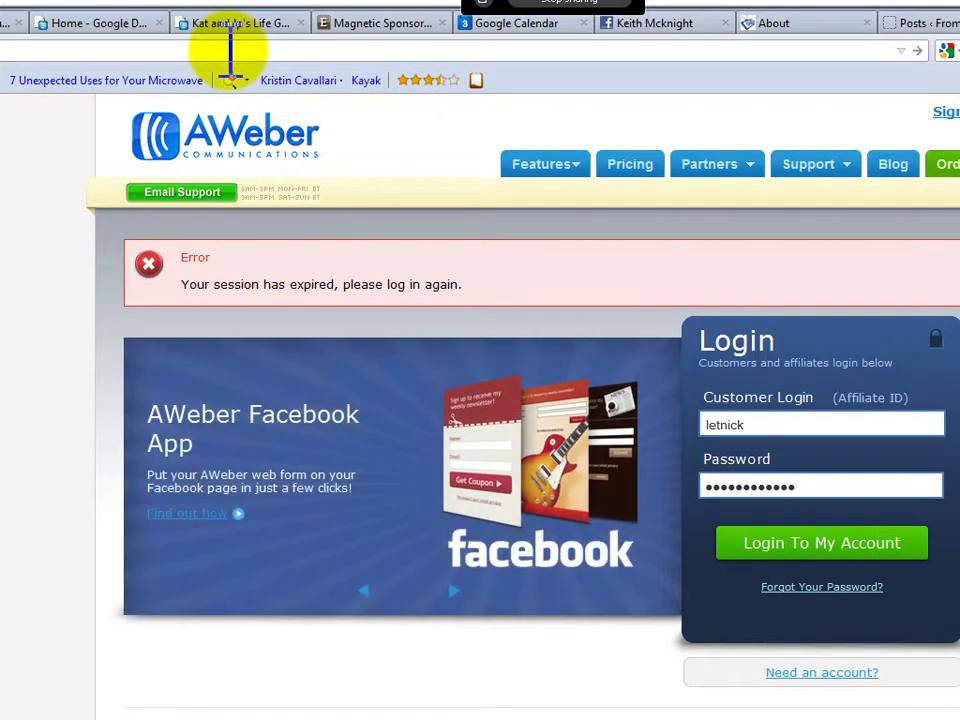
Go to Fiverr from the address history and search gigs for 'opt in graphic'
left_click(231, 50)
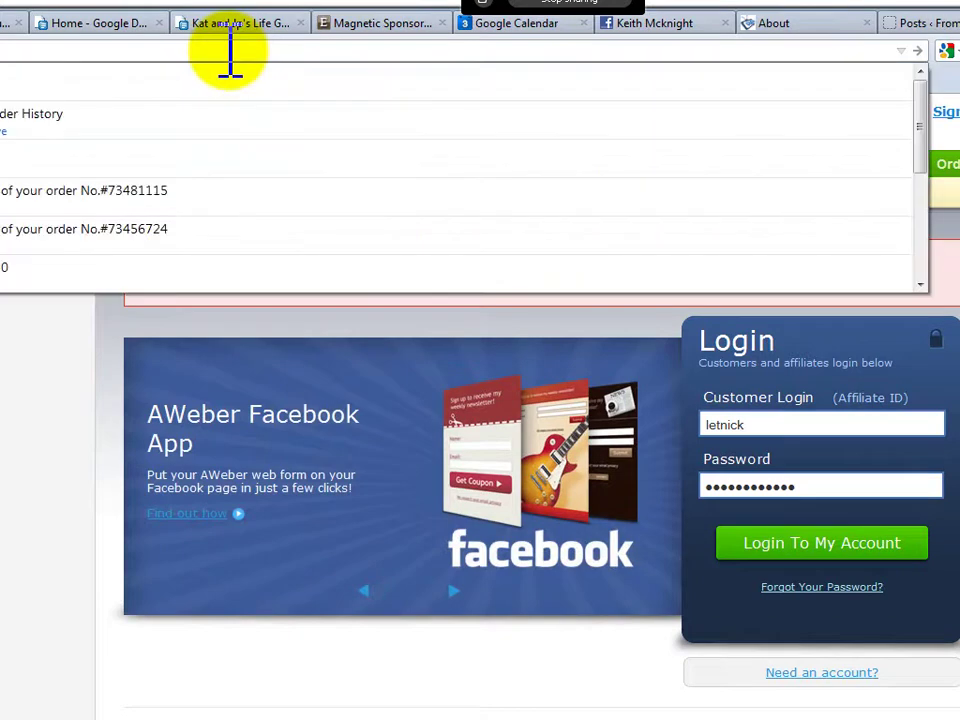
key("Return")
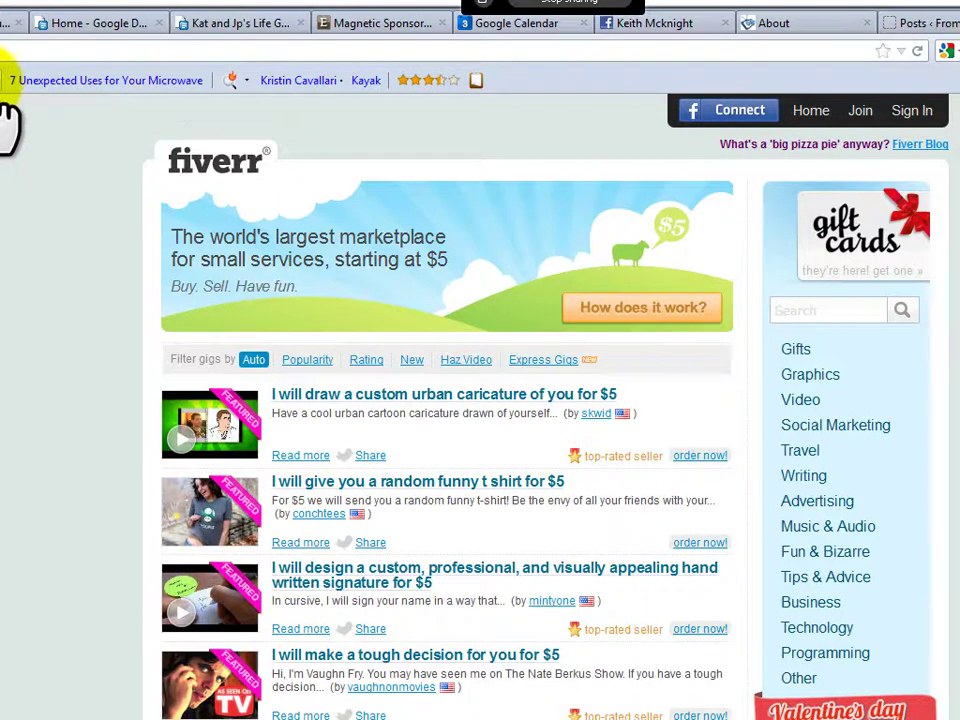
left_click(814, 308)
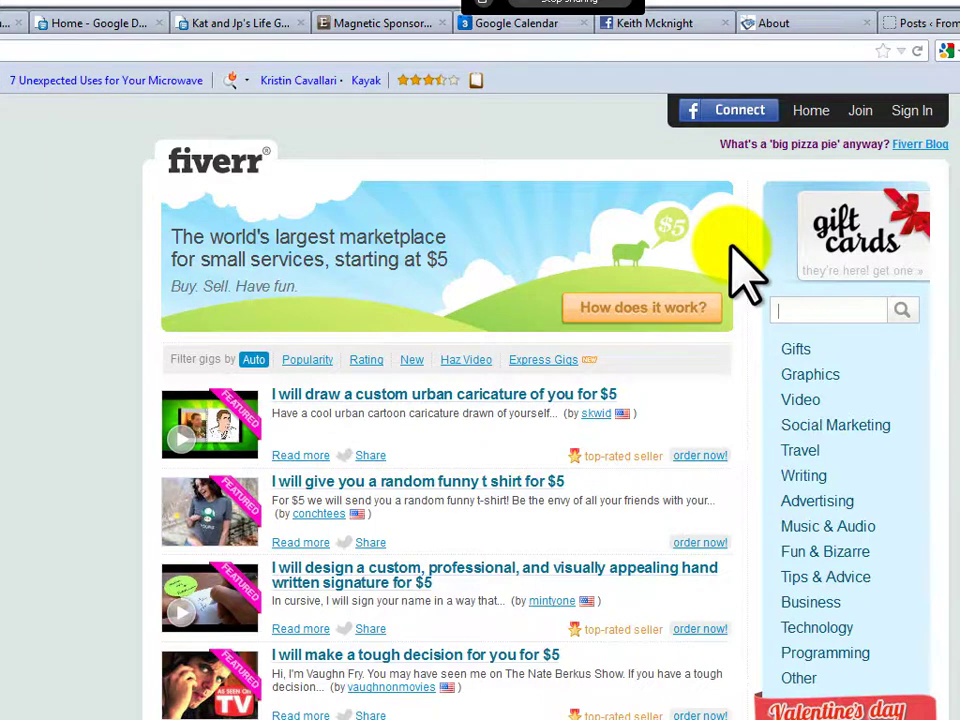
type("opt in graphic")
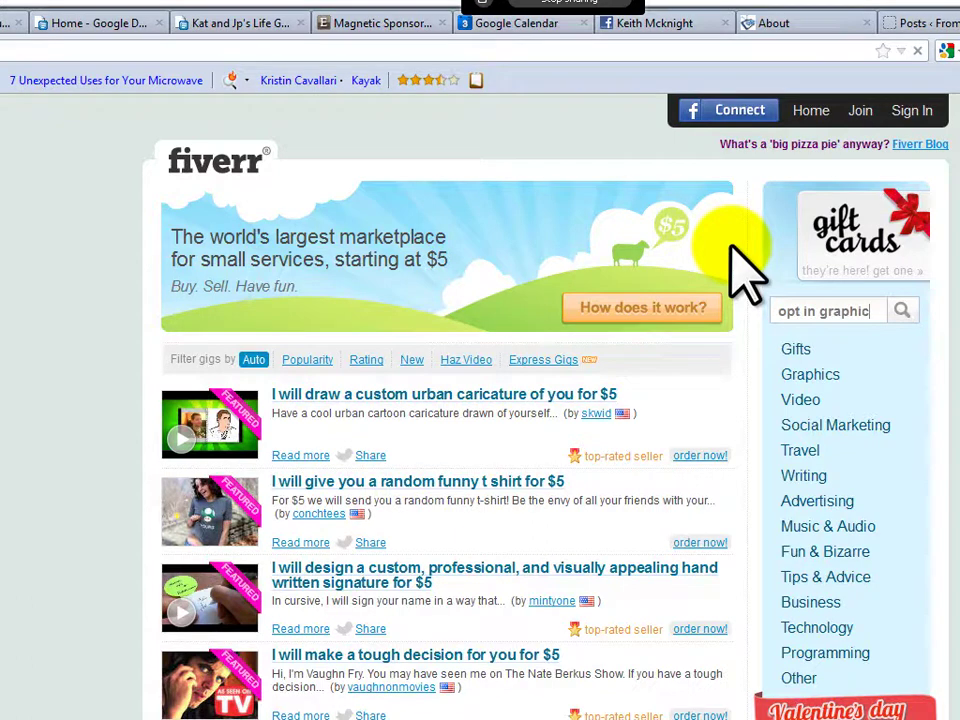
key("Return")
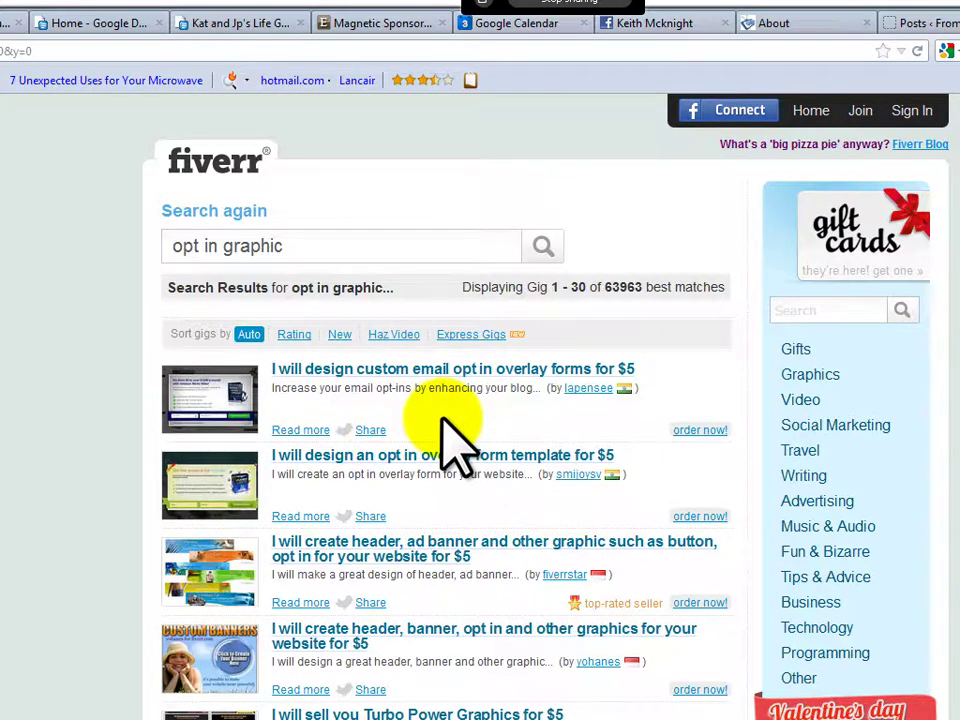
scroll(414, 450, "down", 1)
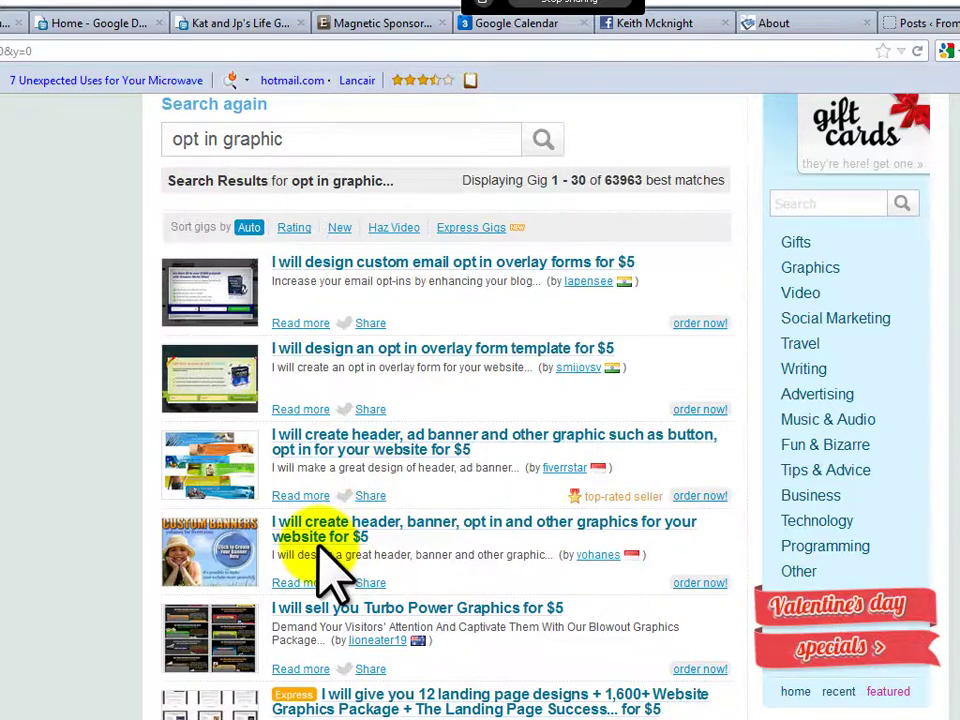
scroll(332, 574, "down", 3)
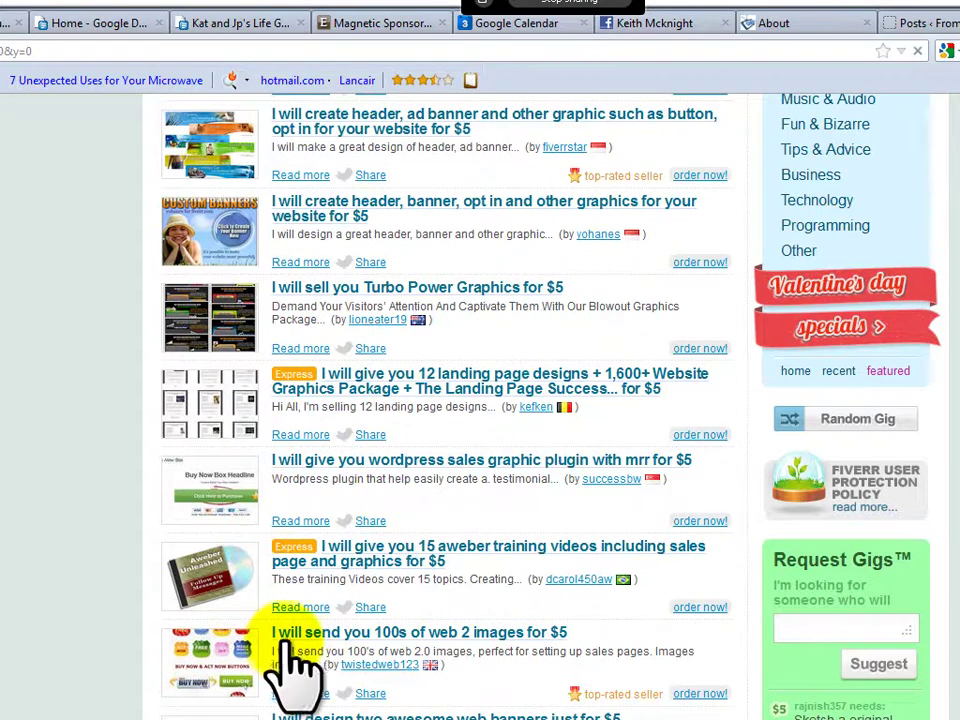
left_click(523, 634)
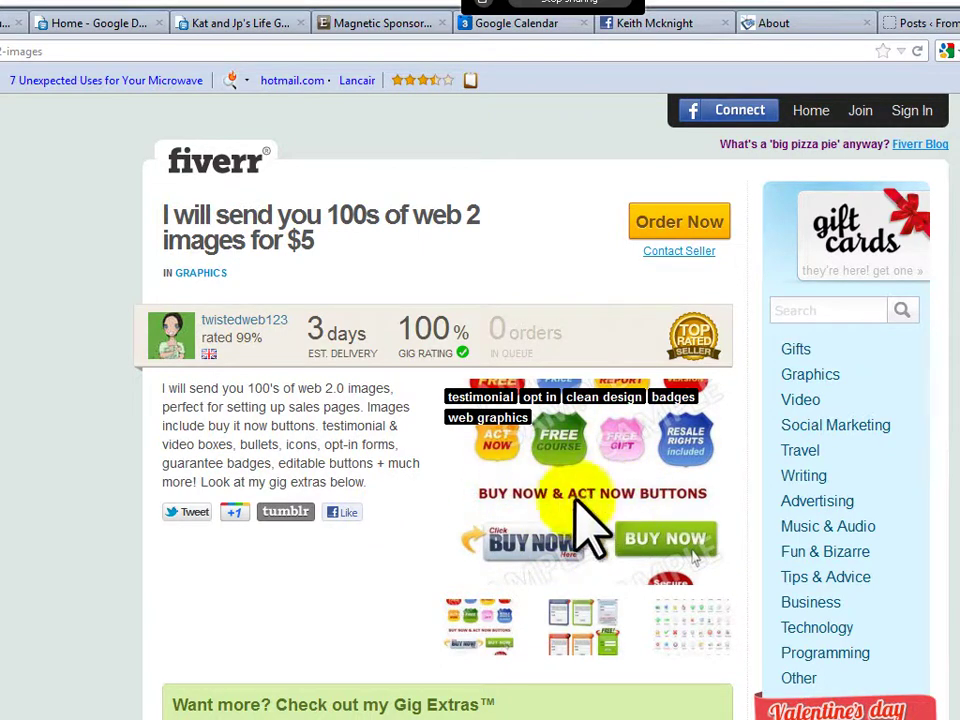
scroll(540, 545, "down", 3)
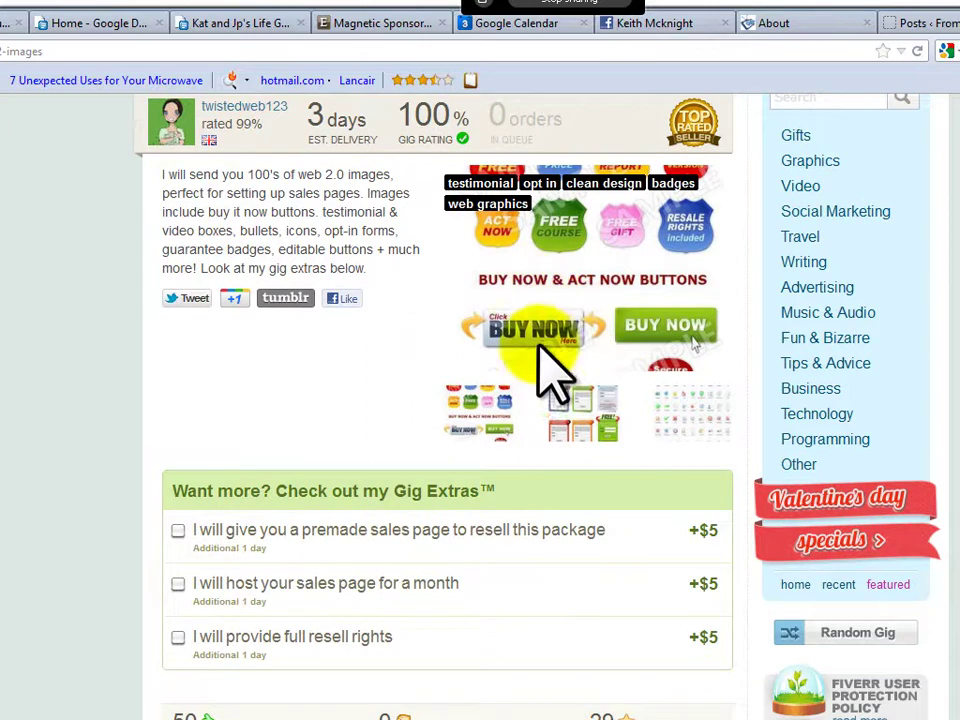
scroll(497, 354, "up", 3)
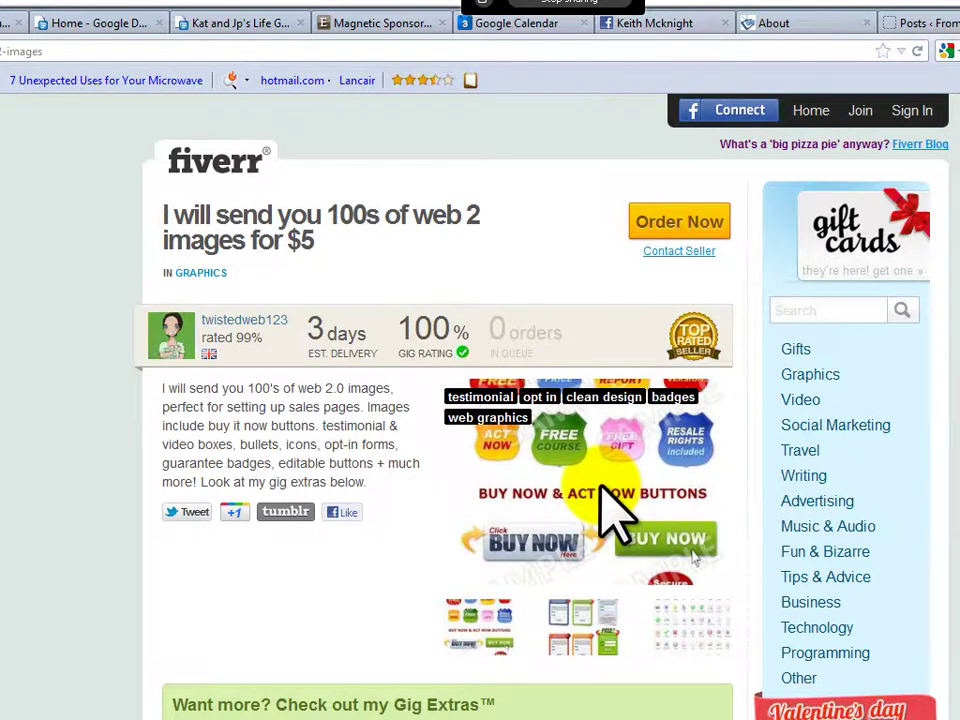
scroll(300, 600, "down", 3)
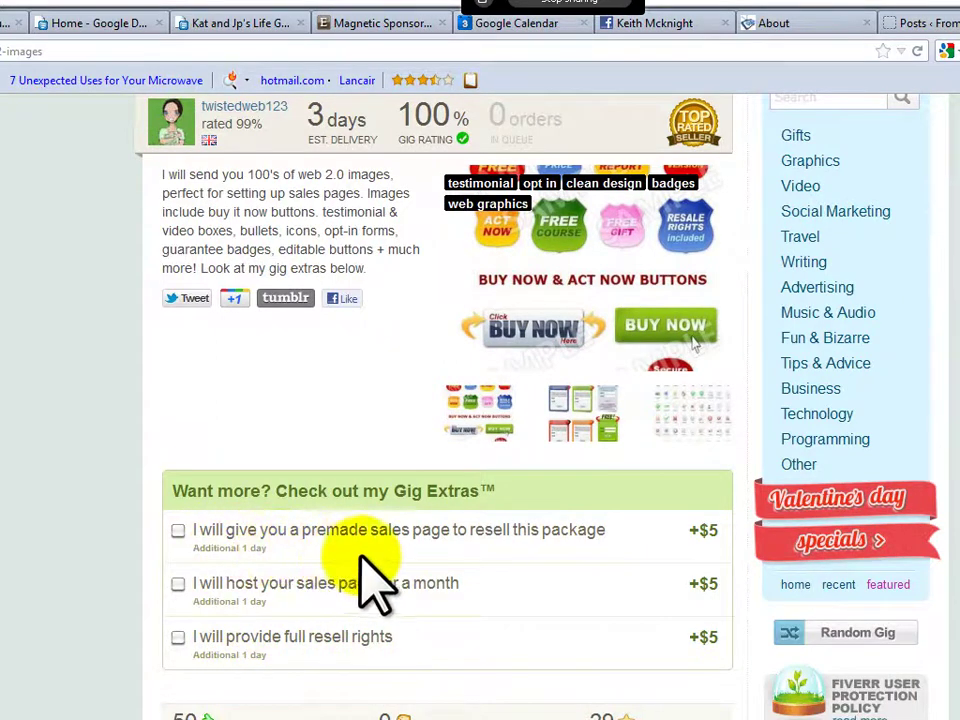
scroll(182, 639, "up", 3)
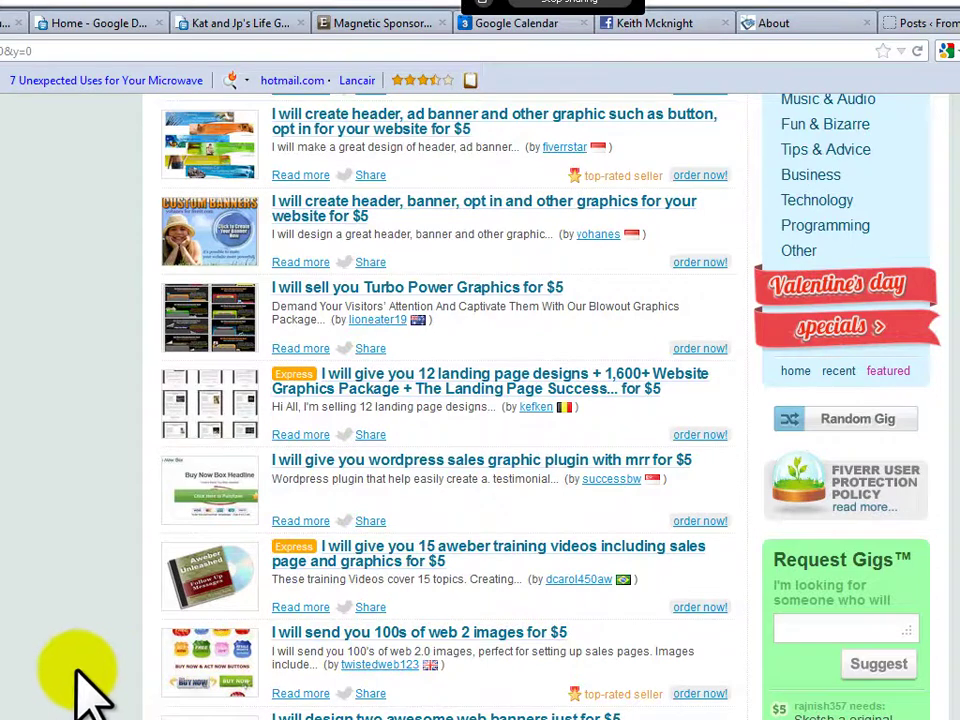
scroll(80, 685, "up", 5)
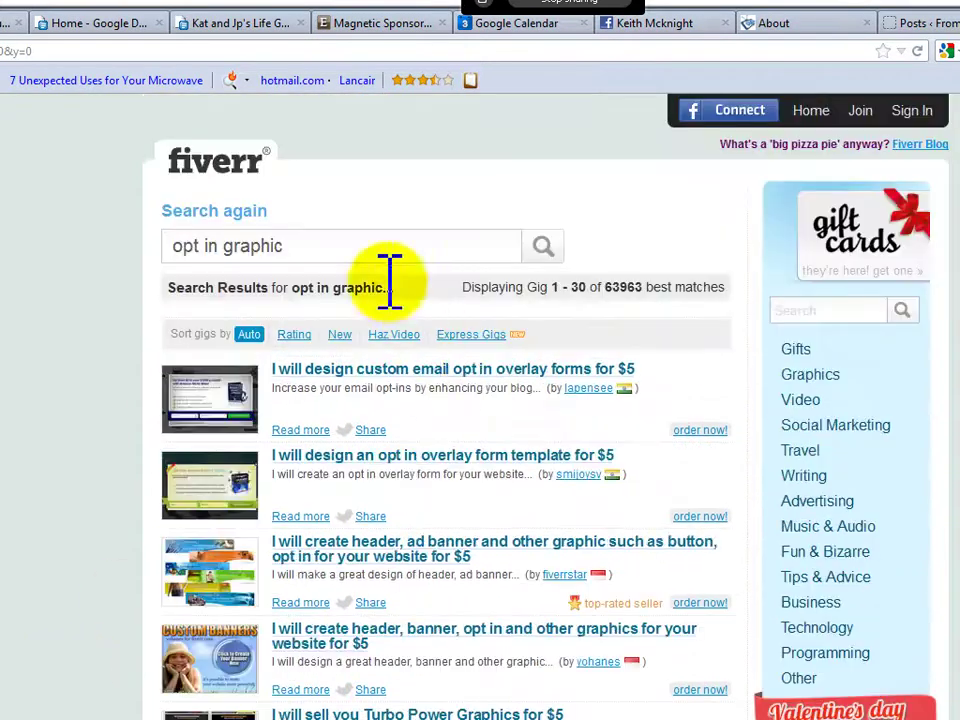
left_click_drag(285, 246, 180, 246)
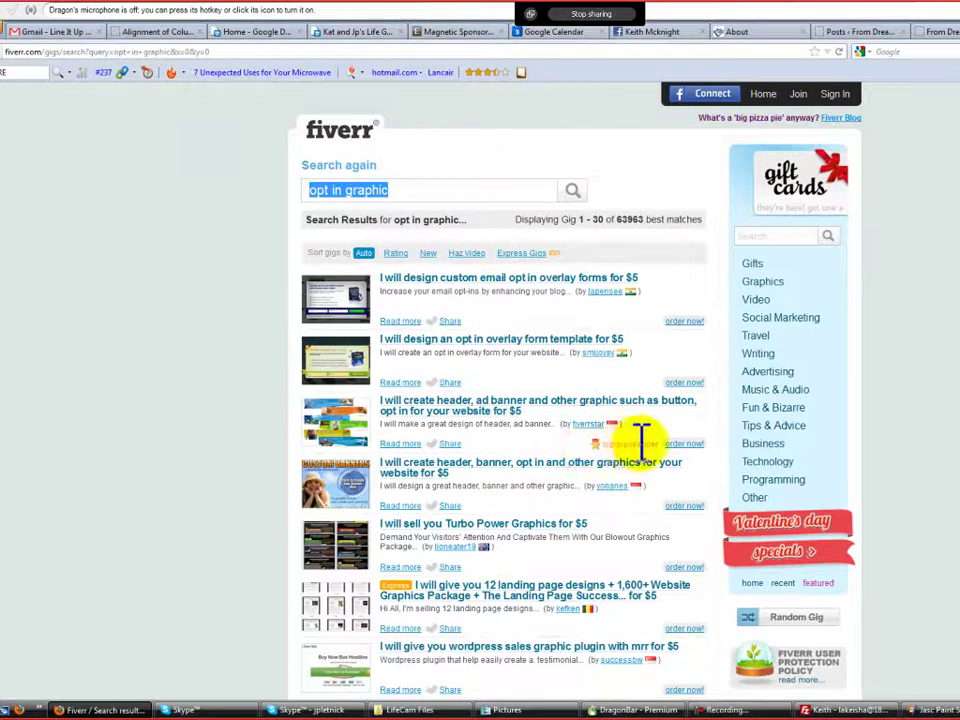
left_click(440, 413)
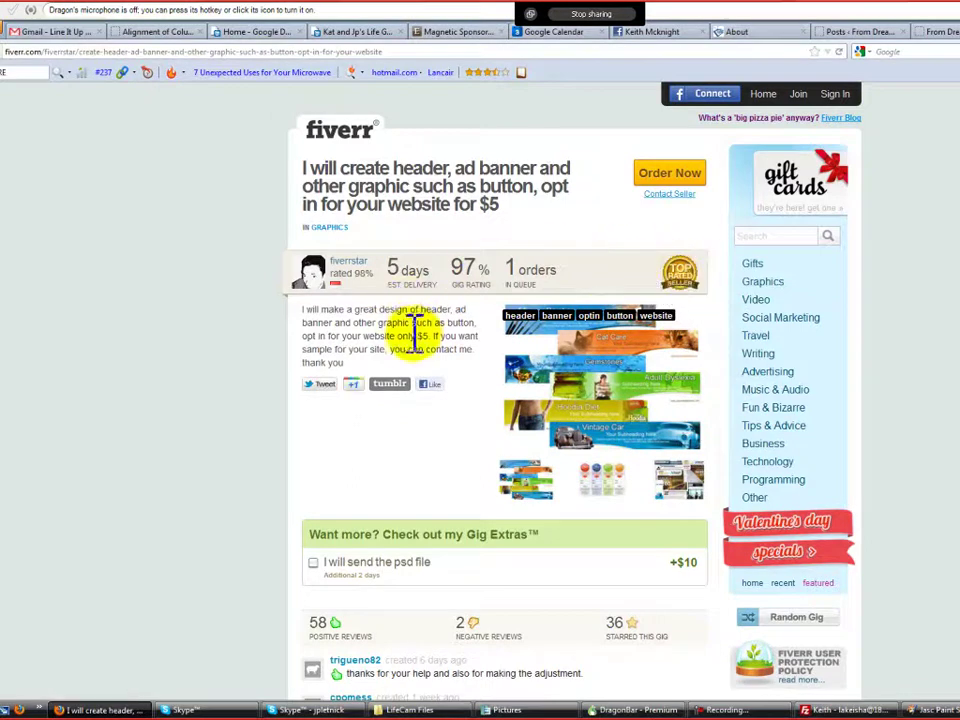
scroll(248, 420, "down", 3)
scroll(290, 495, "down", 1)
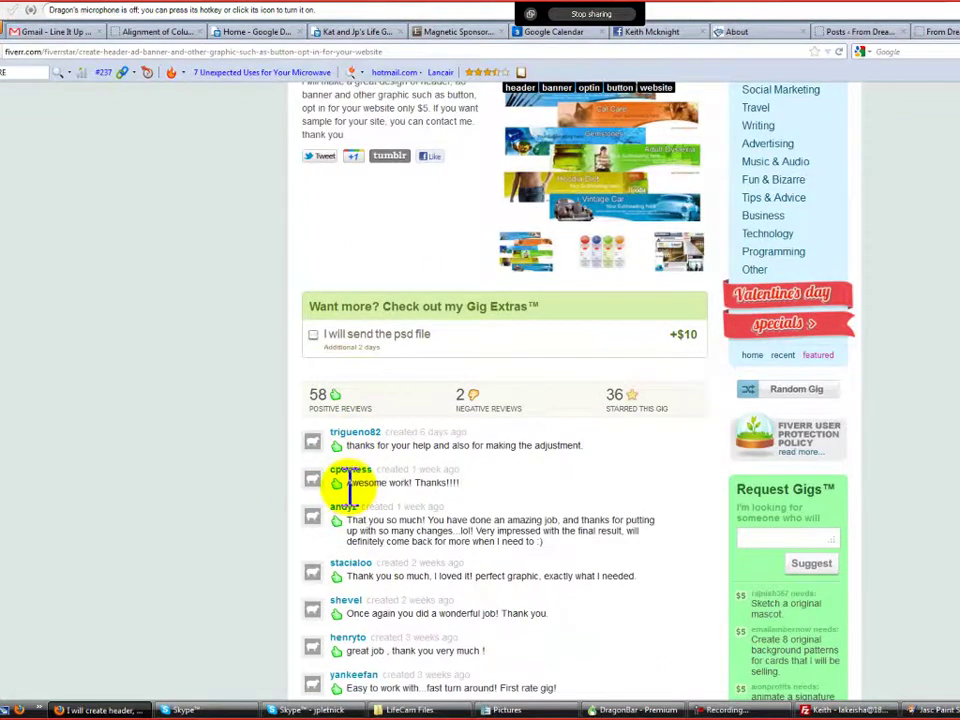
scroll(320, 490, "up", 4)
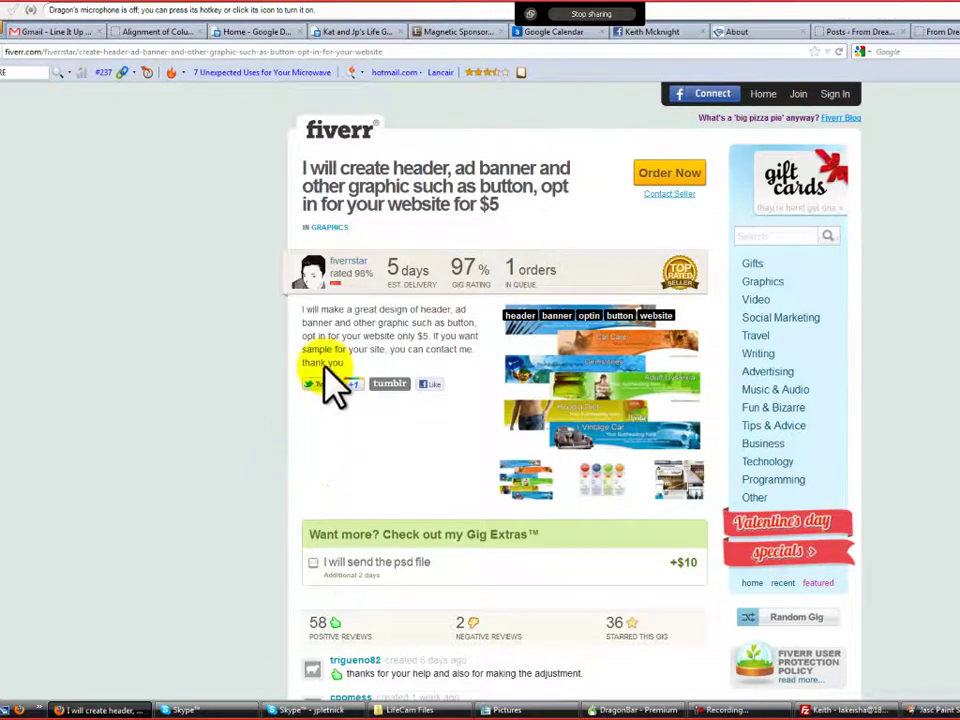
key("alt+Left")
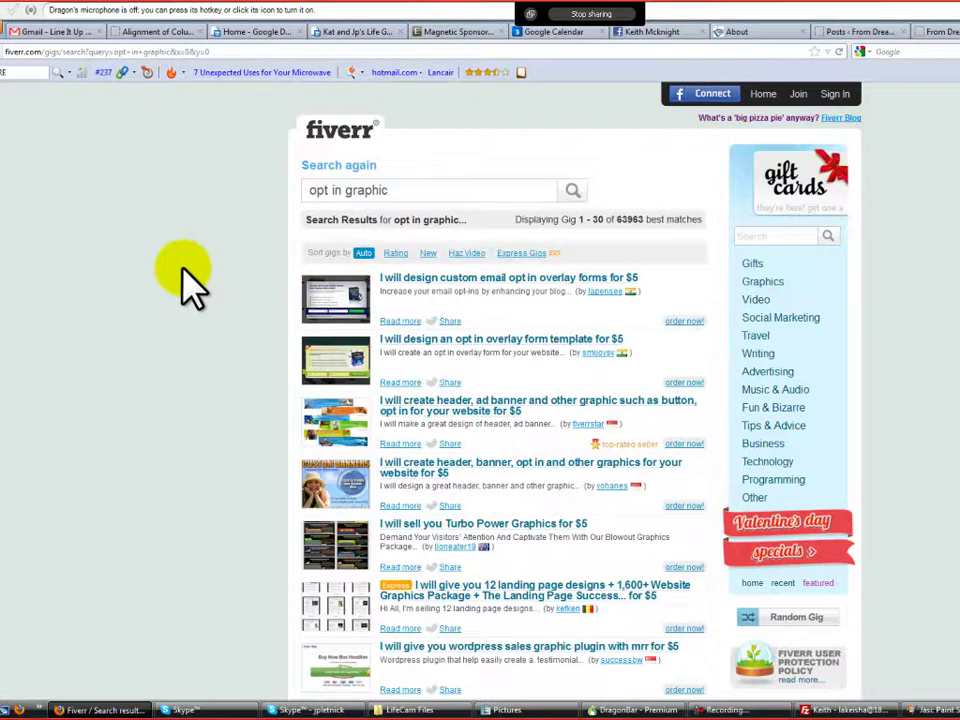
scroll(182, 270, "down", 3)
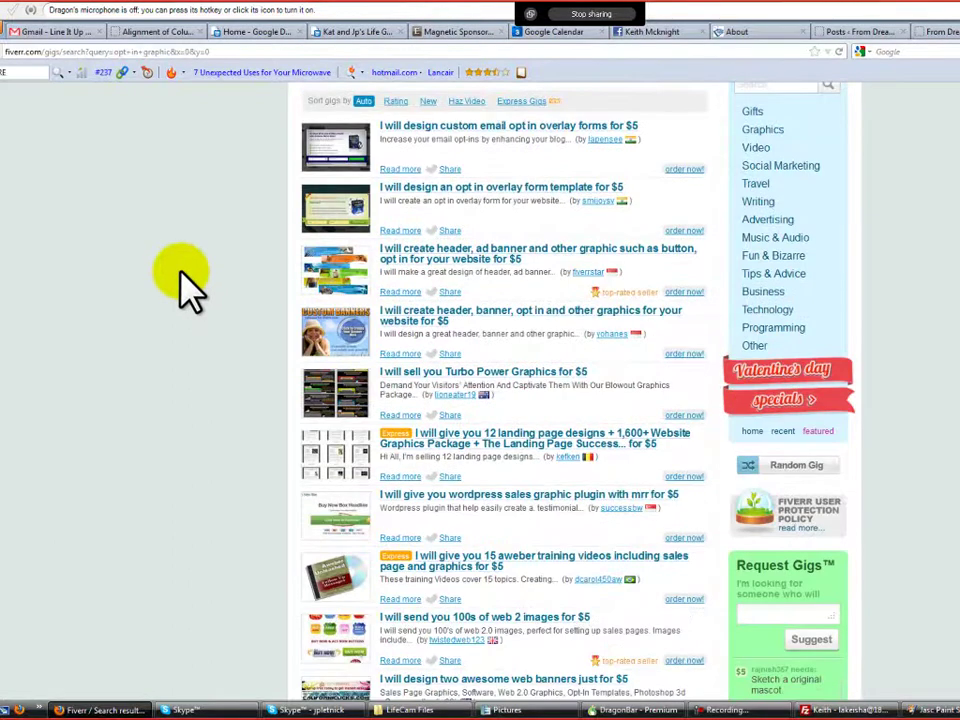
scroll(181, 272, "down", 2)
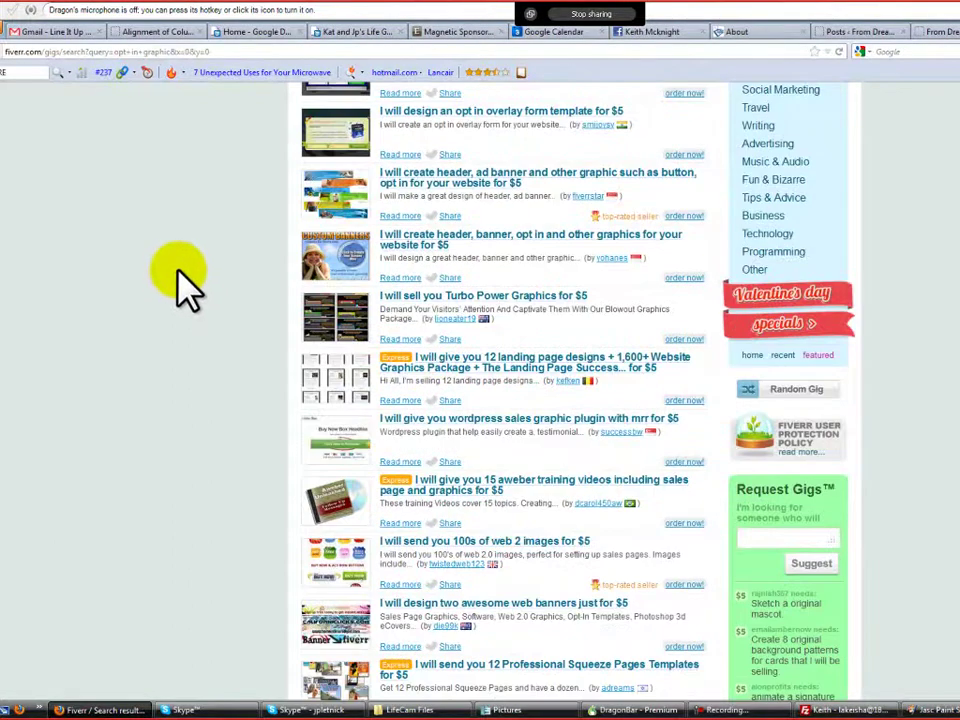
scroll(172, 271, "up", 5)
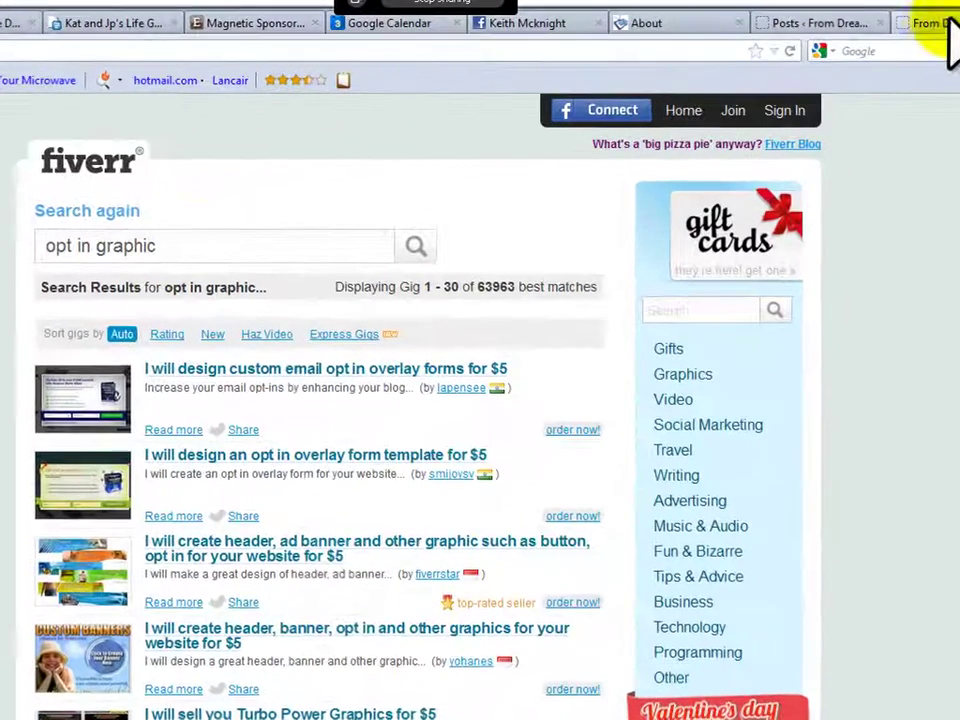
Open the Themedy Settings page in the WordPress admin
left_click(883, 31)
left_click(841, 40)
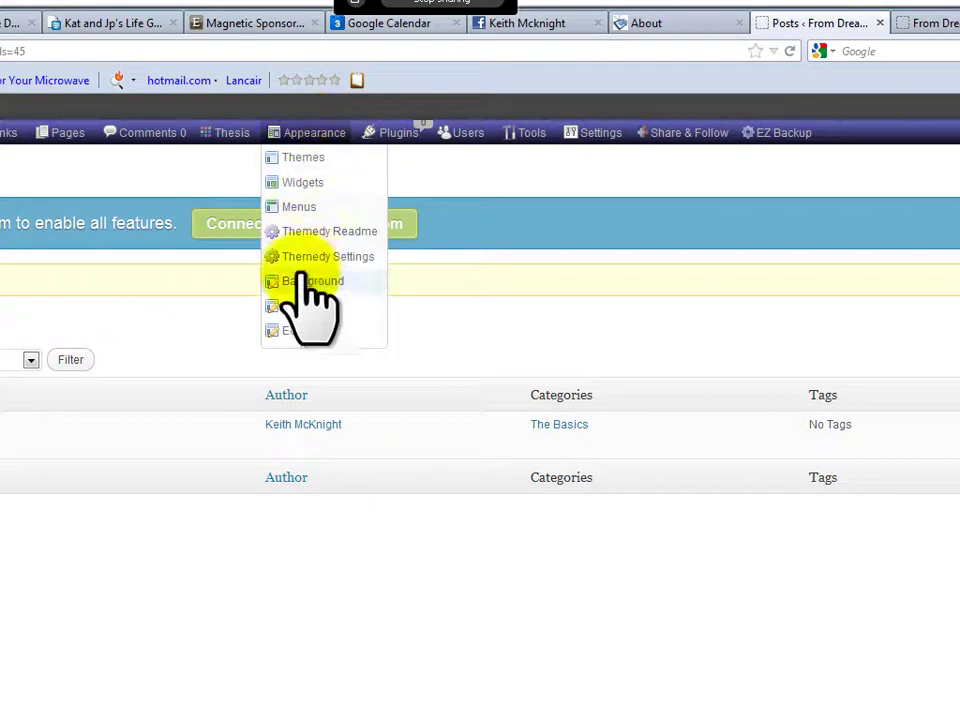
left_click(328, 262)
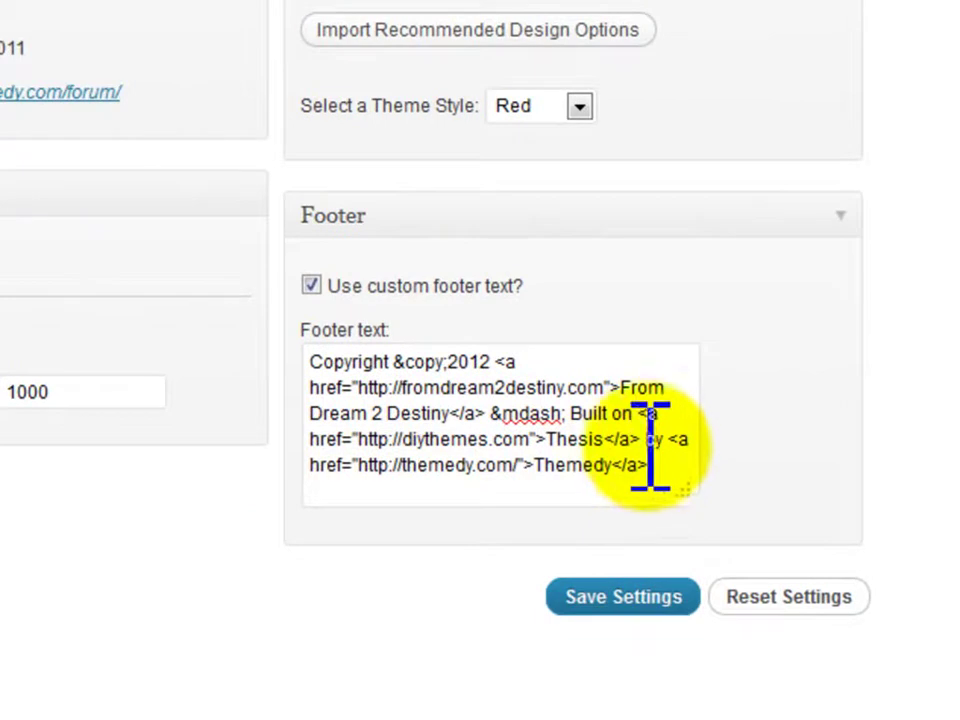
Insert 'Site managed' before the 'by Themedy' credit in the footer text
left_click_drag(646, 440, 735, 482)
key("BackSpace")
key("ctrl+z")
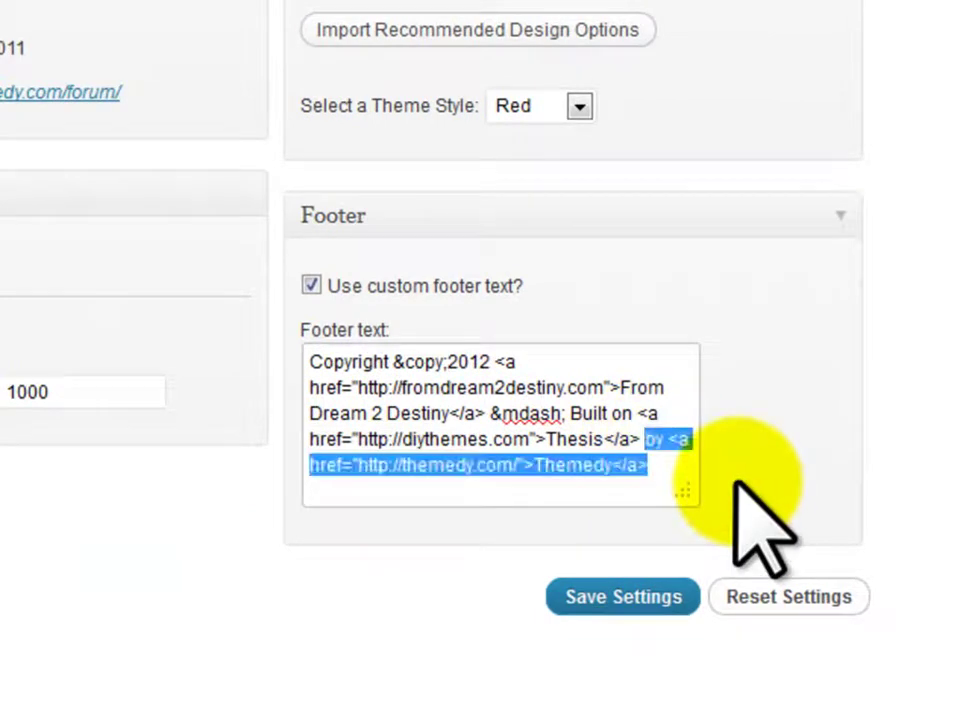
key("Right")
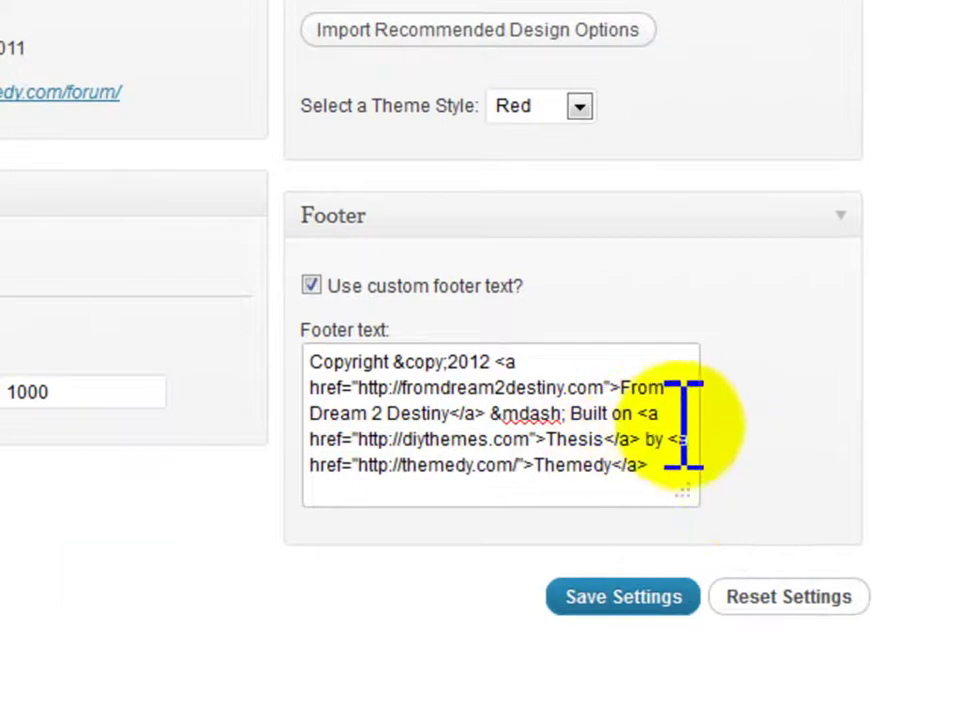
left_click(646, 440)
type("Site managed")
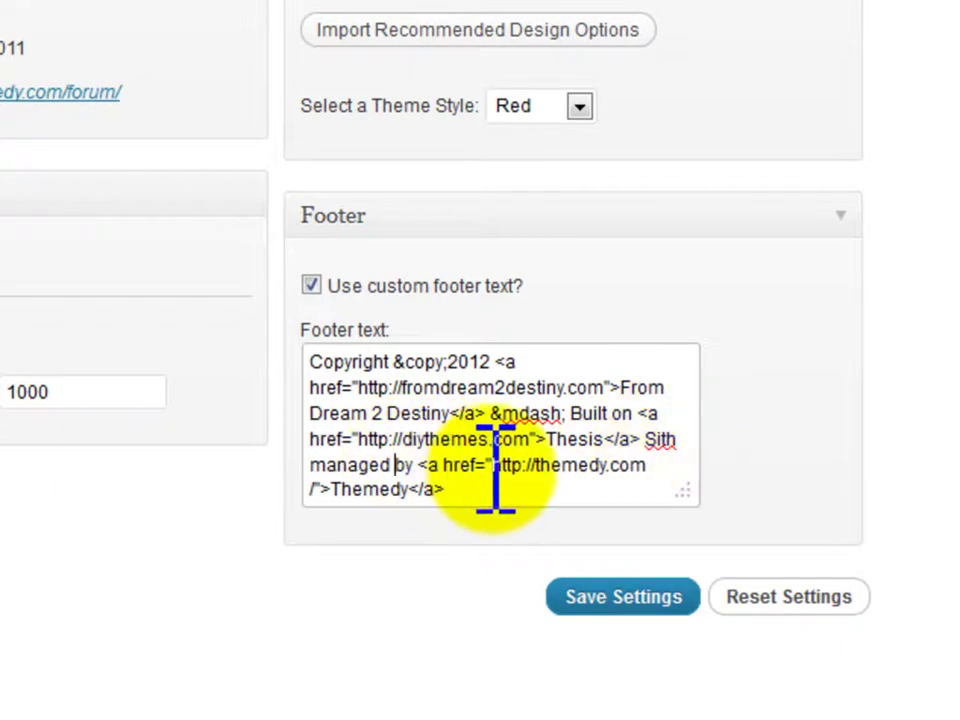
left_click_drag(493, 468, 647, 471)
type("http://topalph")
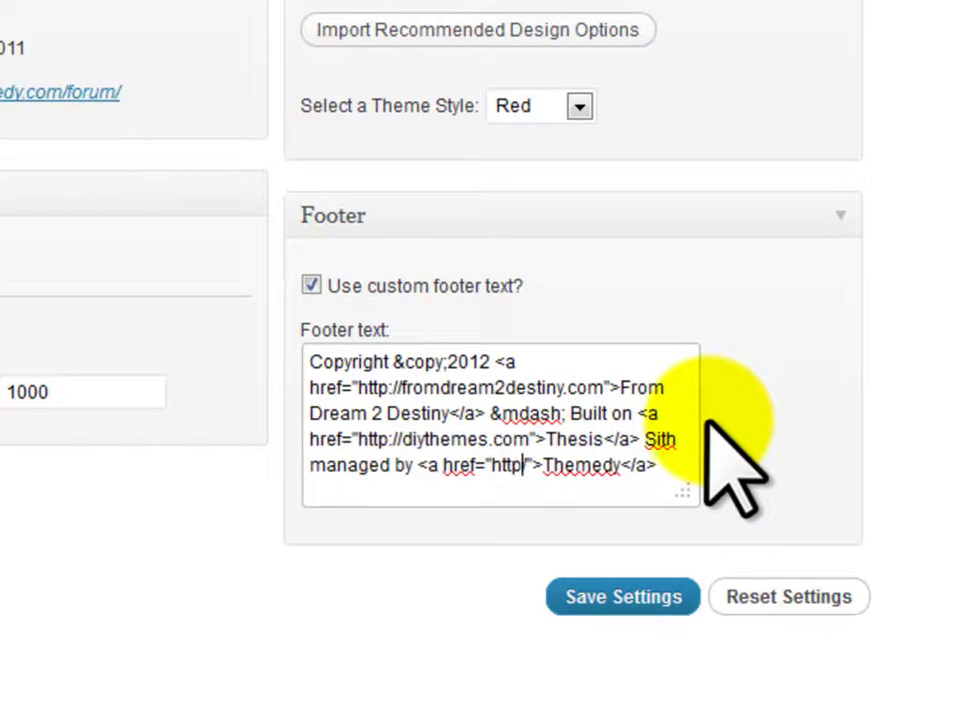
type("ateam.com")
left_click_drag(331, 490, 407, 492)
type("Top Alpha Team")
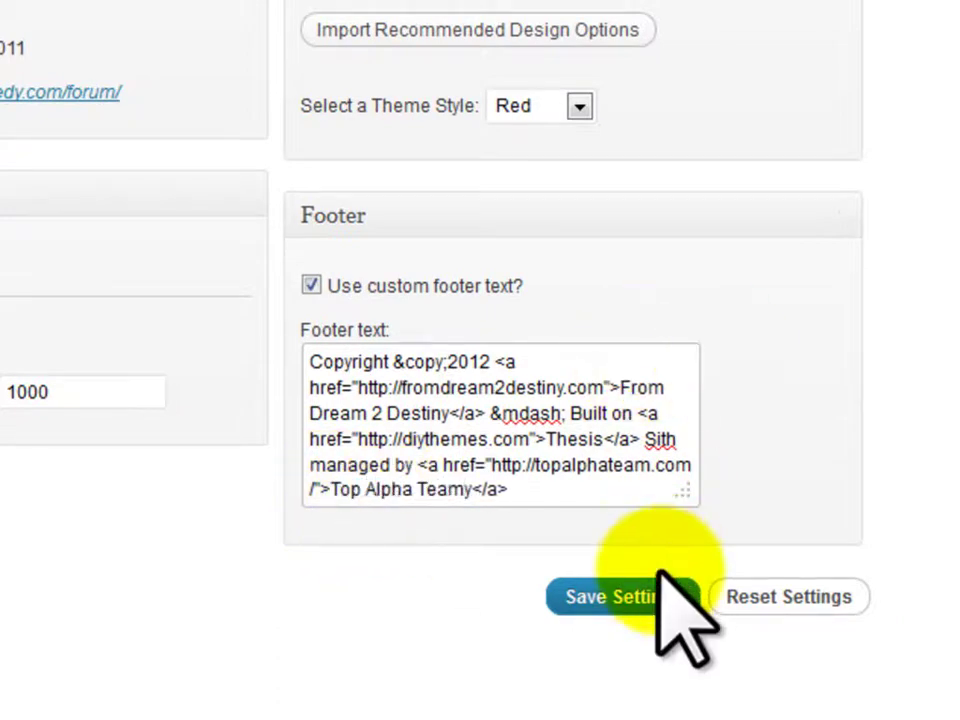
left_click(648, 590)
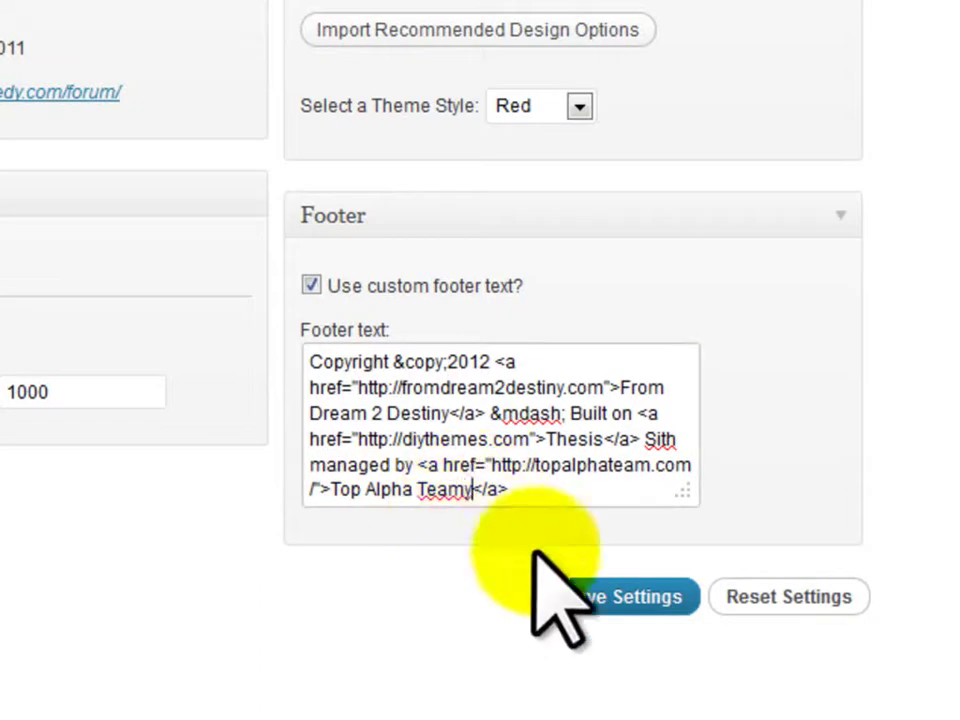
Remove the stray 'y' and correct 'Sith' to 'Site' in the footer, then save again
key("BackSpace")
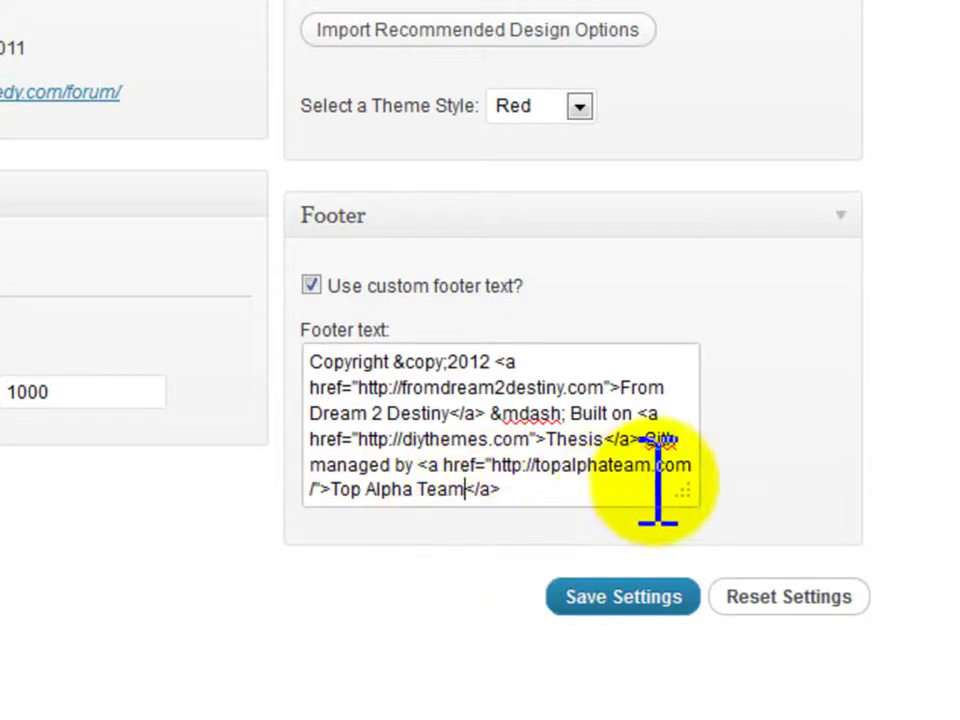
left_click(680, 440)
key("BackSpace")
type("e")
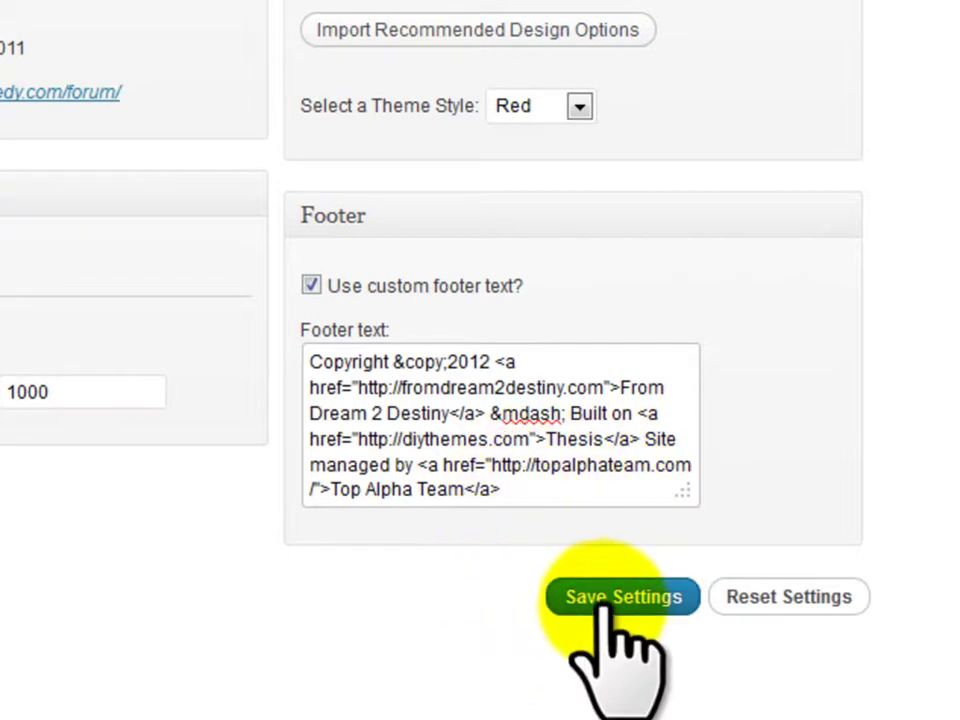
left_click(604, 605)
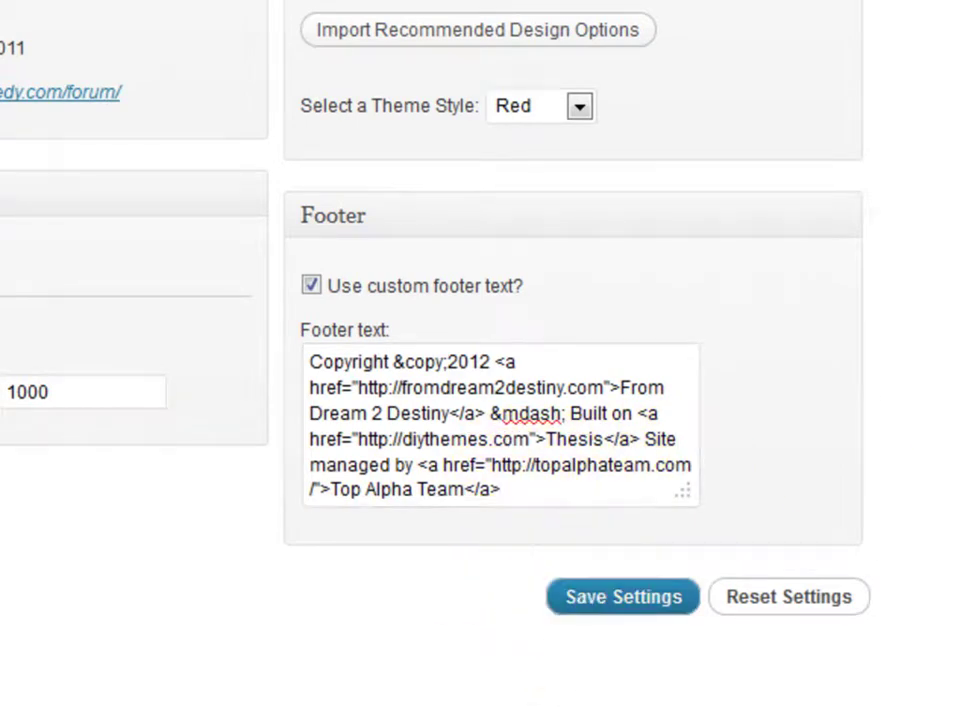